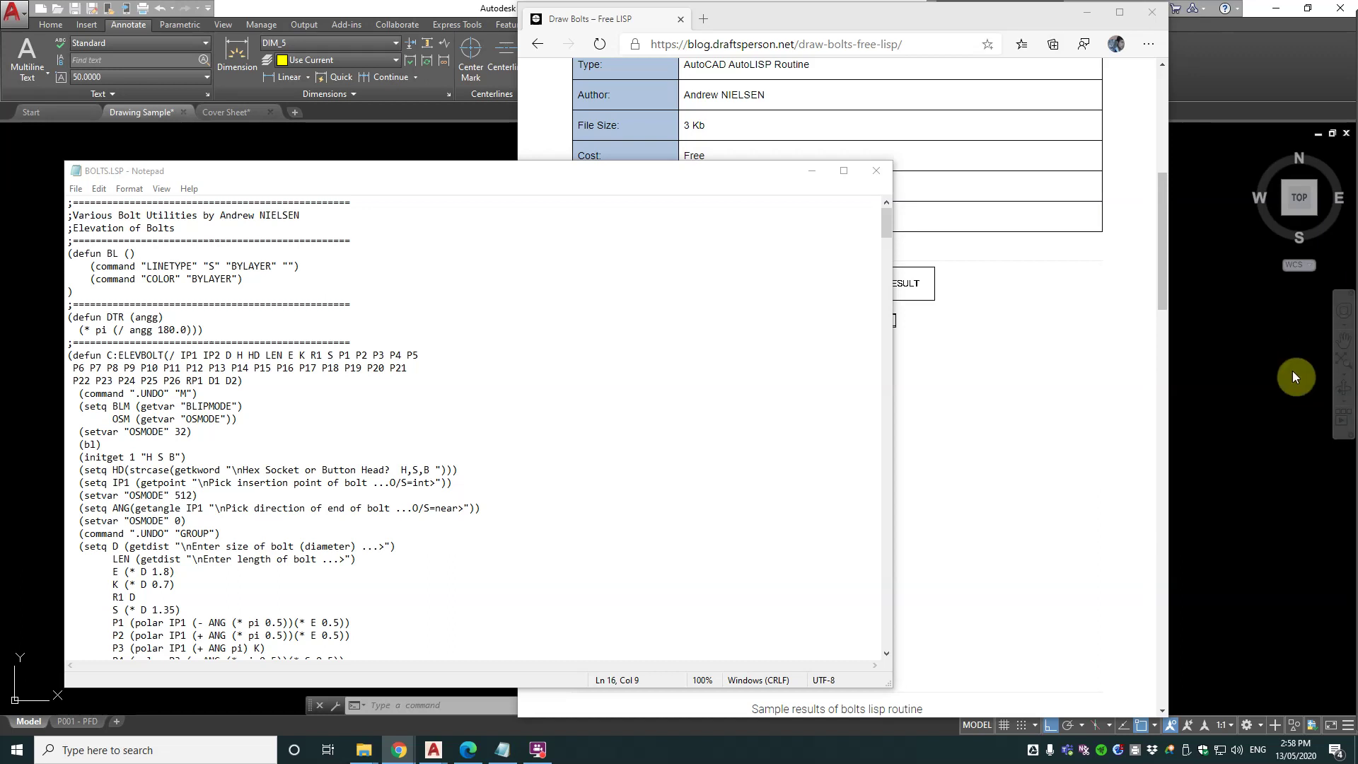
Step: Search BOLTS.LSP for successive "defun c:" entries to examine the commands it defines, and close the file
left_click(100, 189)
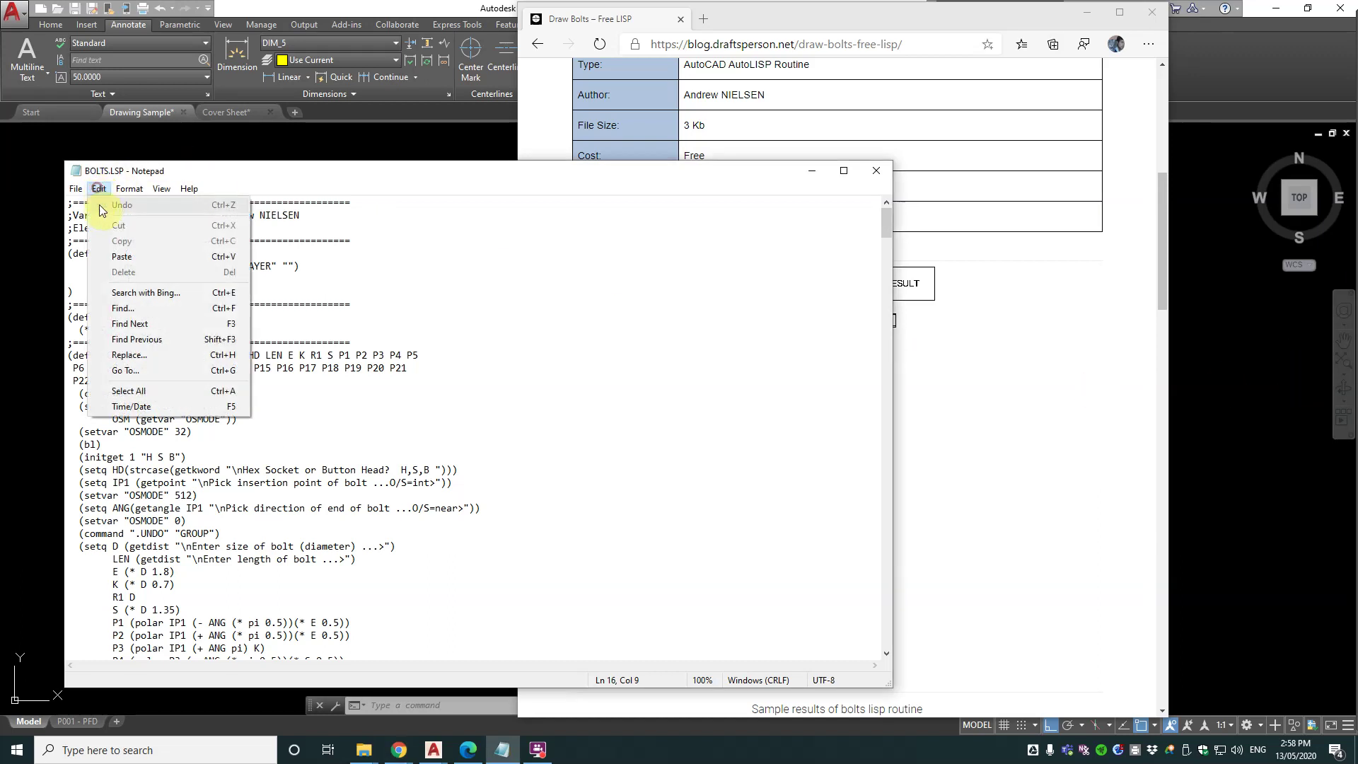
left_click(123, 308)
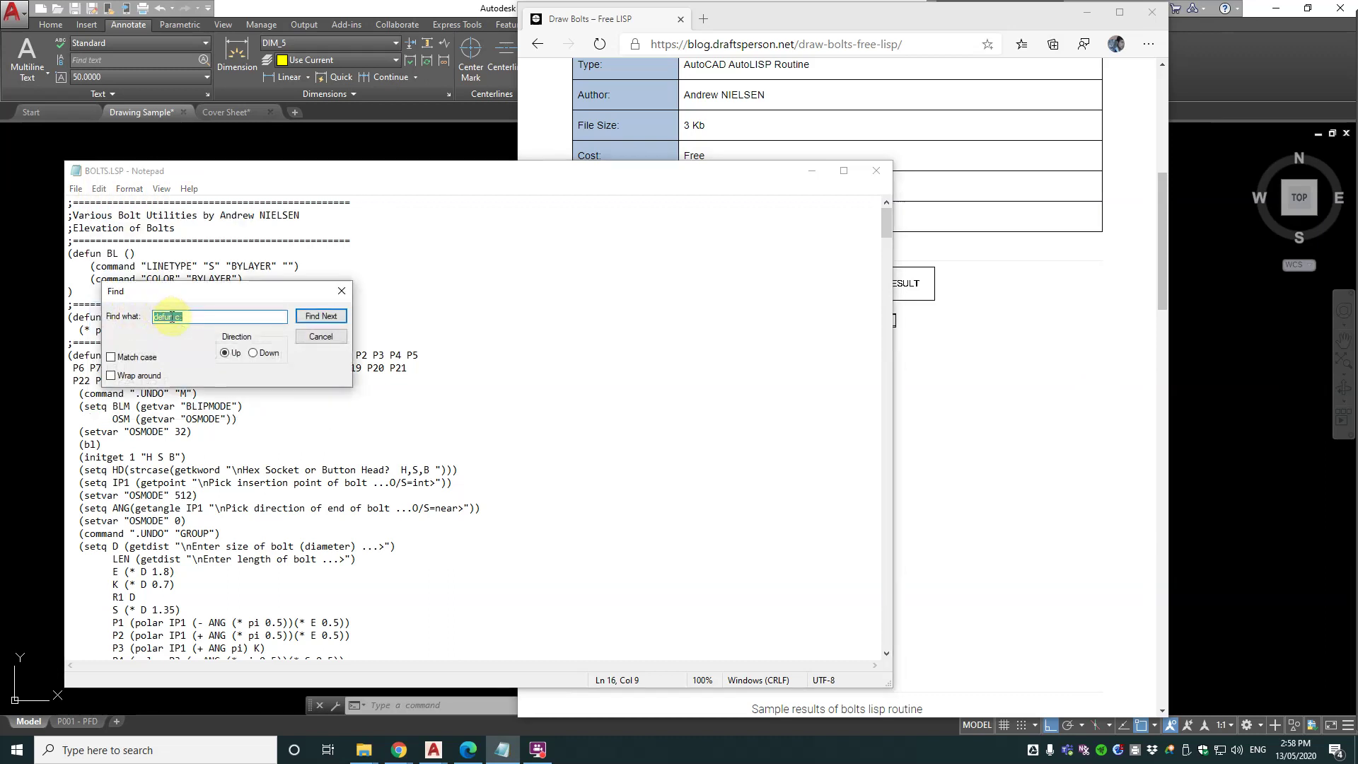
left_click(312, 319)
left_click_drag(241, 291, 591, 234)
left_click(661, 261)
left_click(722, 425)
left_click(672, 259)
left_click(722, 425)
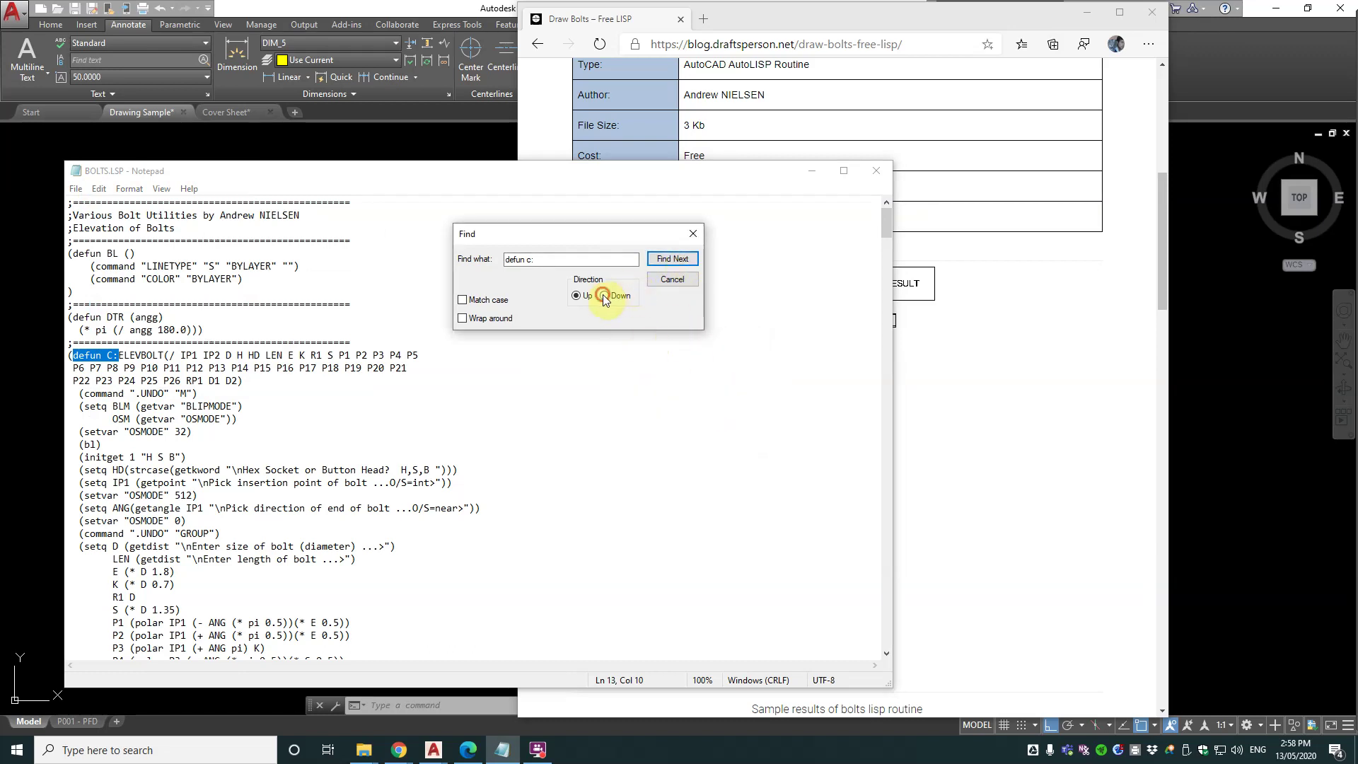
left_click(605, 296)
left_click(672, 258)
left_click(671, 258)
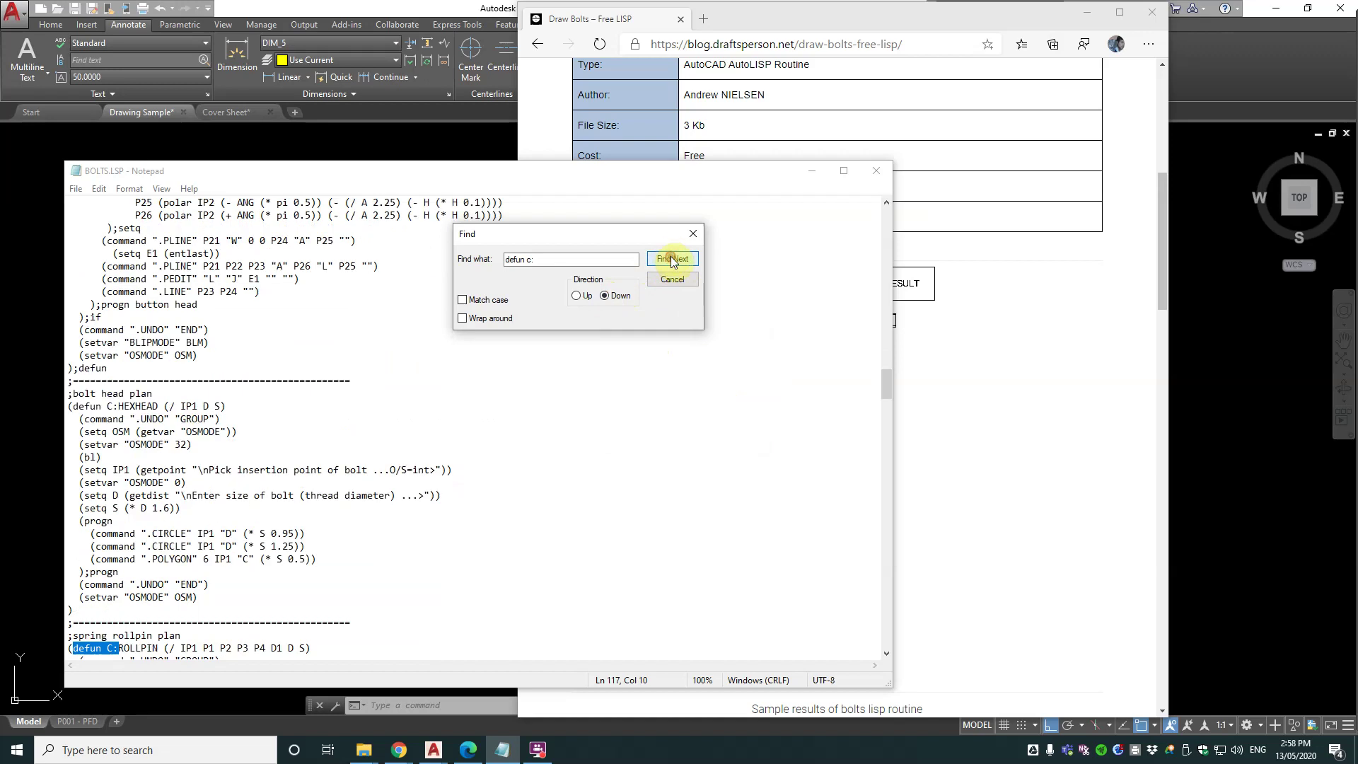
left_click(670, 258)
left_click(671, 257)
left_click(672, 280)
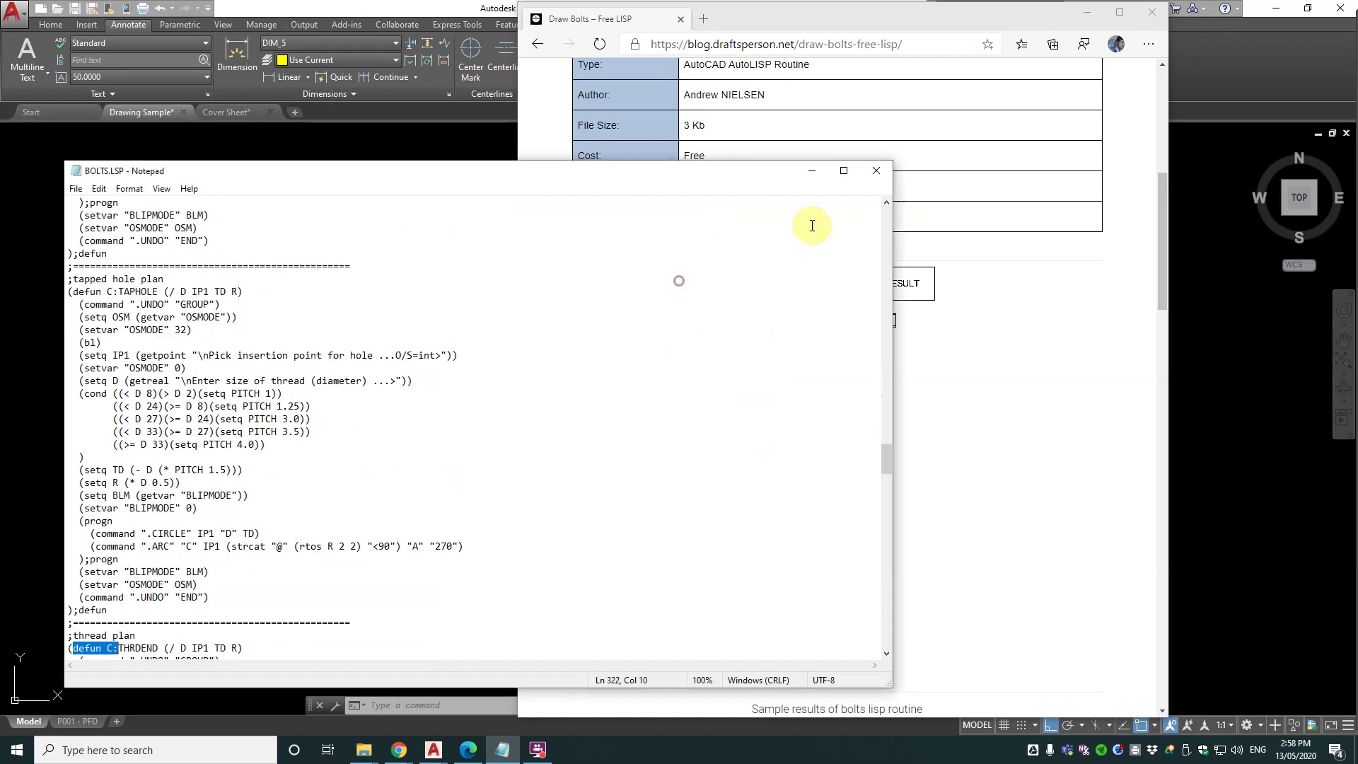
left_click(876, 170)
Step: Examine the Draw Bolts web page's routine details and its table of commands with sample results, moving the browser window aside
scroll(887, 271, "up", 4)
scroll(887, 271, "up", 3)
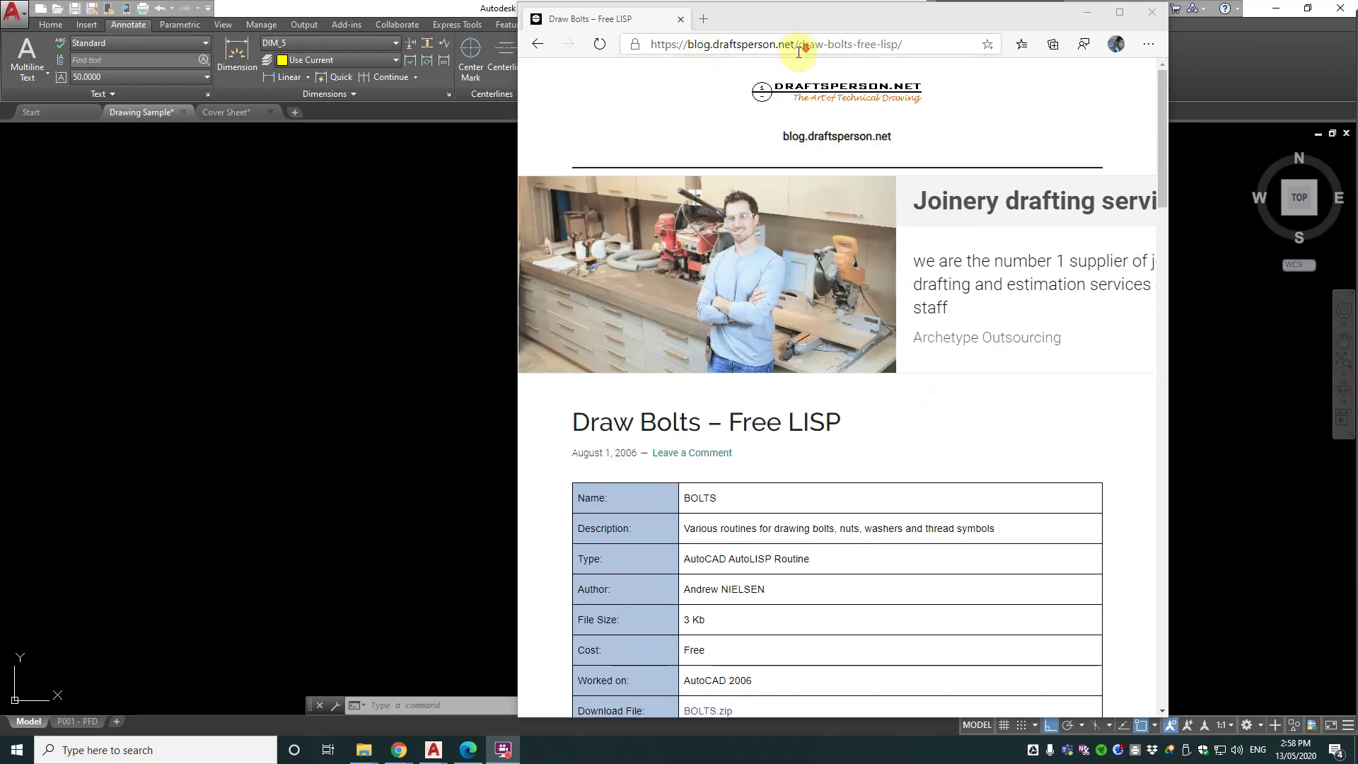
scroll(654, 340, "down", 2)
scroll(718, 315, "down", 3)
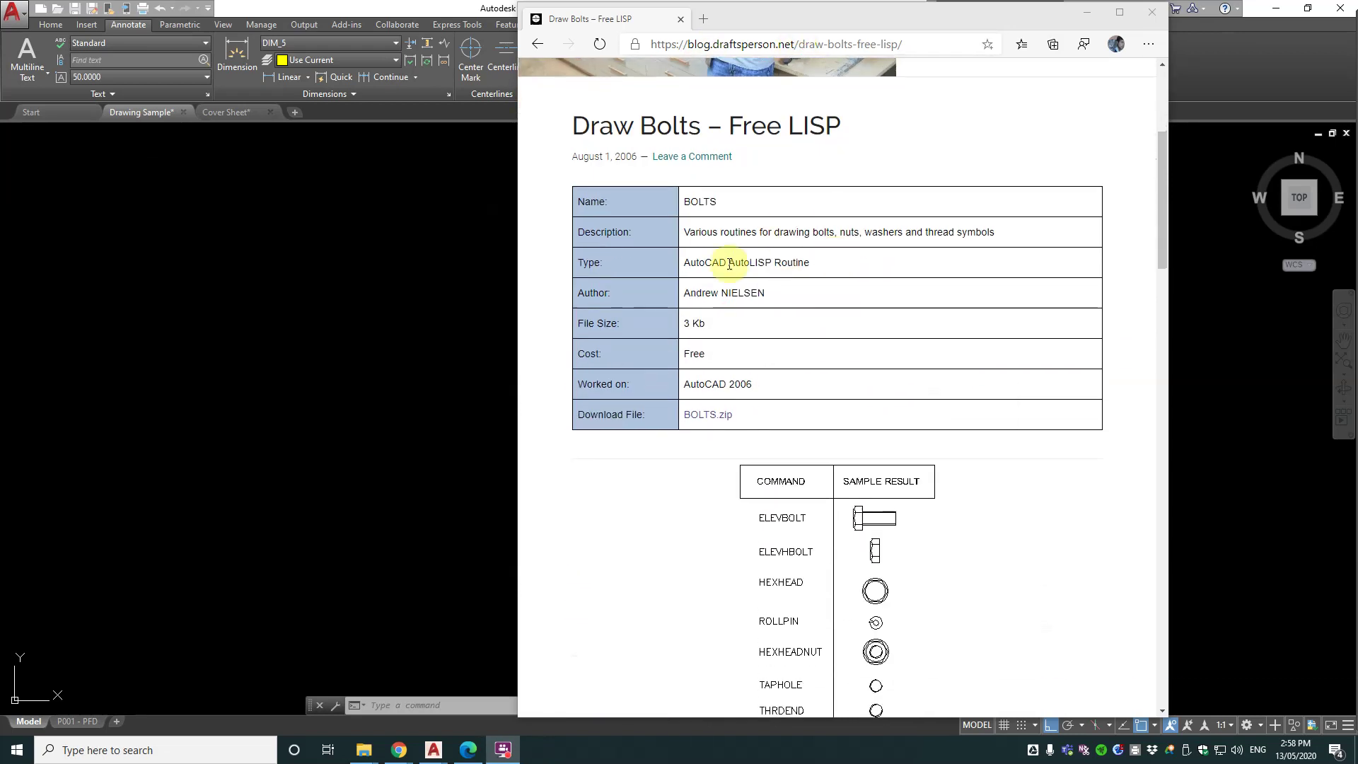
scroll(711, 419, "down", 5)
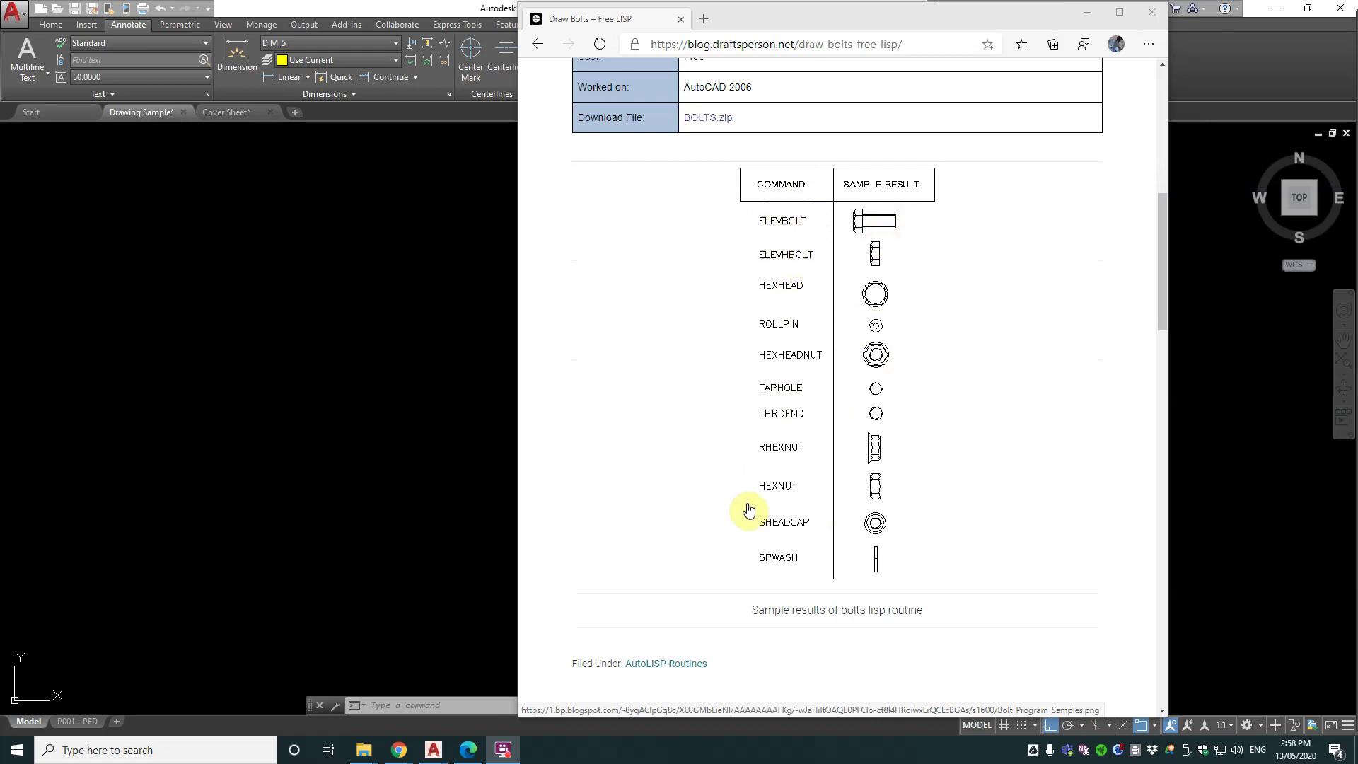
left_click_drag(958, 18, 1357, 102)
Step: Switch to AutoCAD and load the BOLTS.LSP routine with APPLOAD
key("alt+Tab")
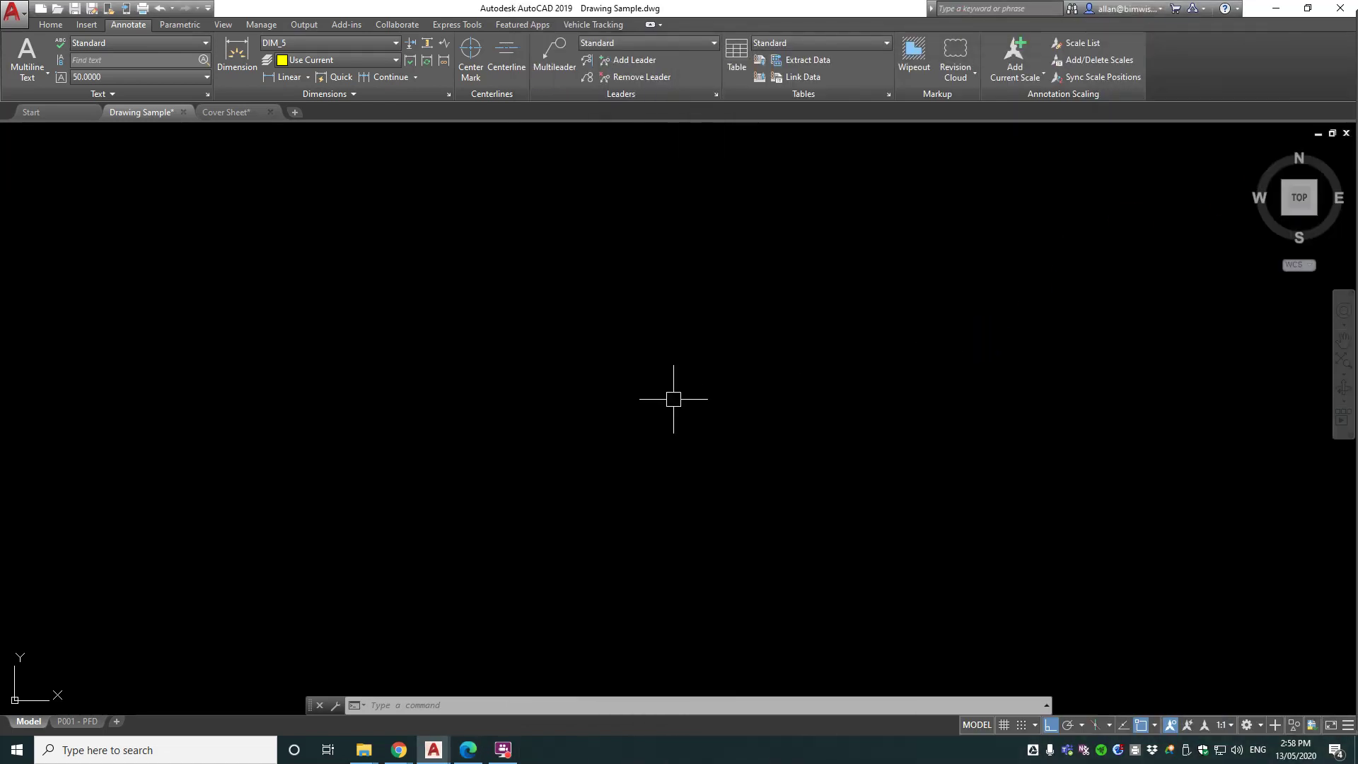
type("APPL")
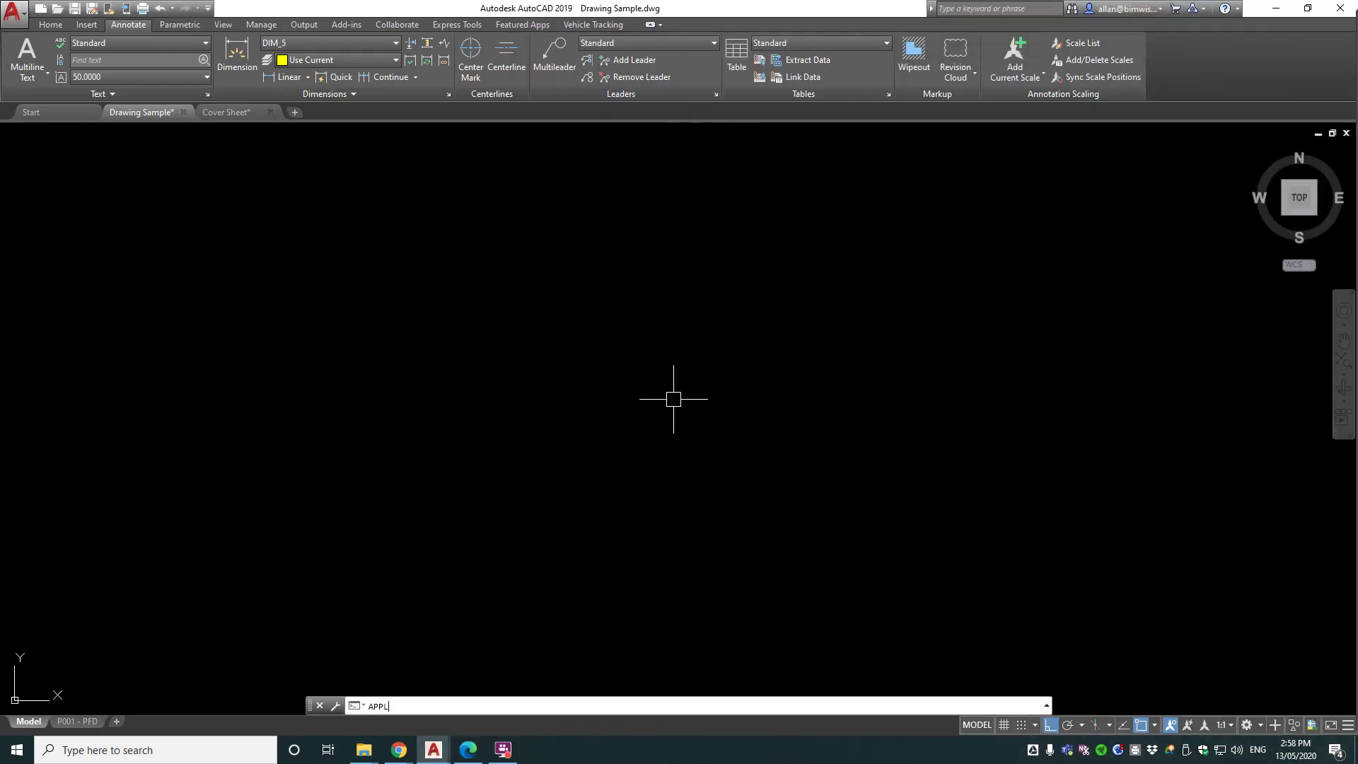
type("OAD")
key("Return")
left_click(548, 293)
left_click(779, 366)
left_click(712, 536)
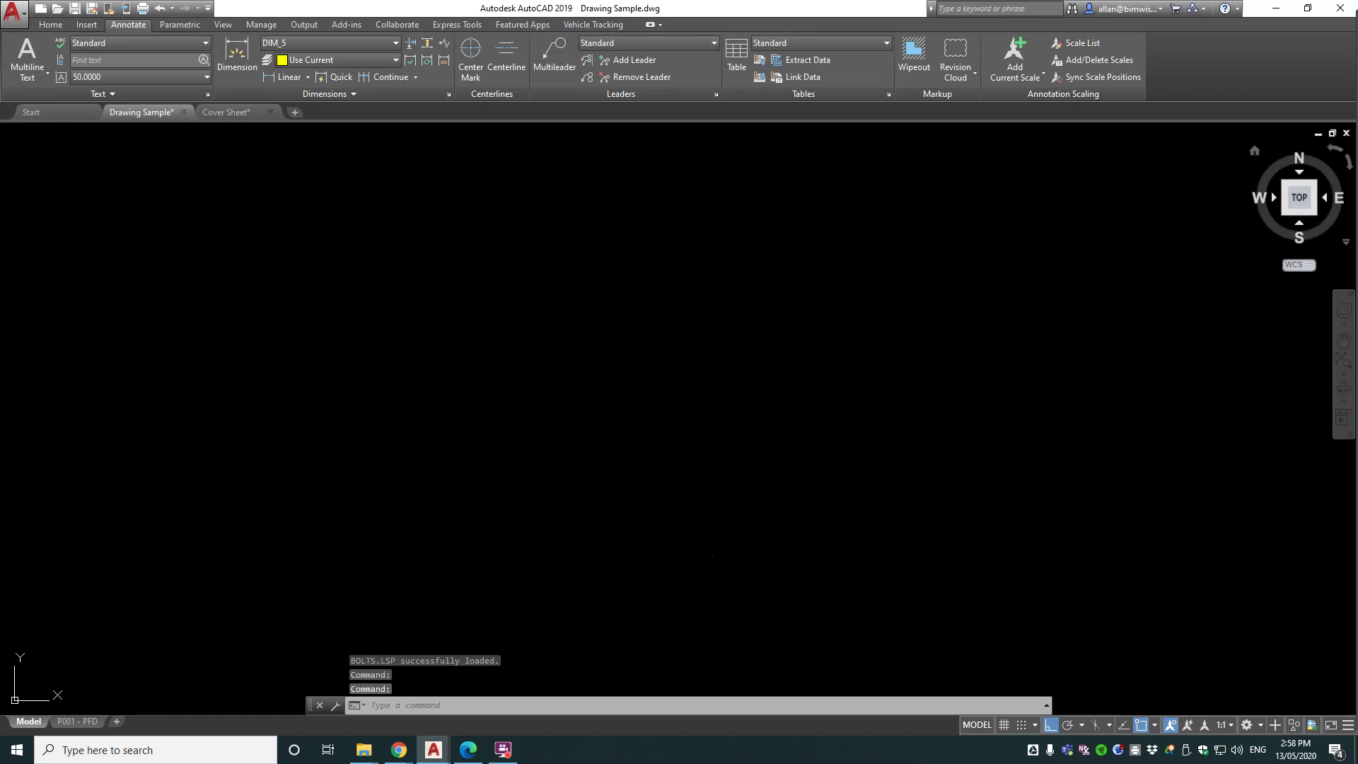
Step: Switch to the browser to check the bolt command names, and return to the AutoCAD drawing
left_click(468, 749)
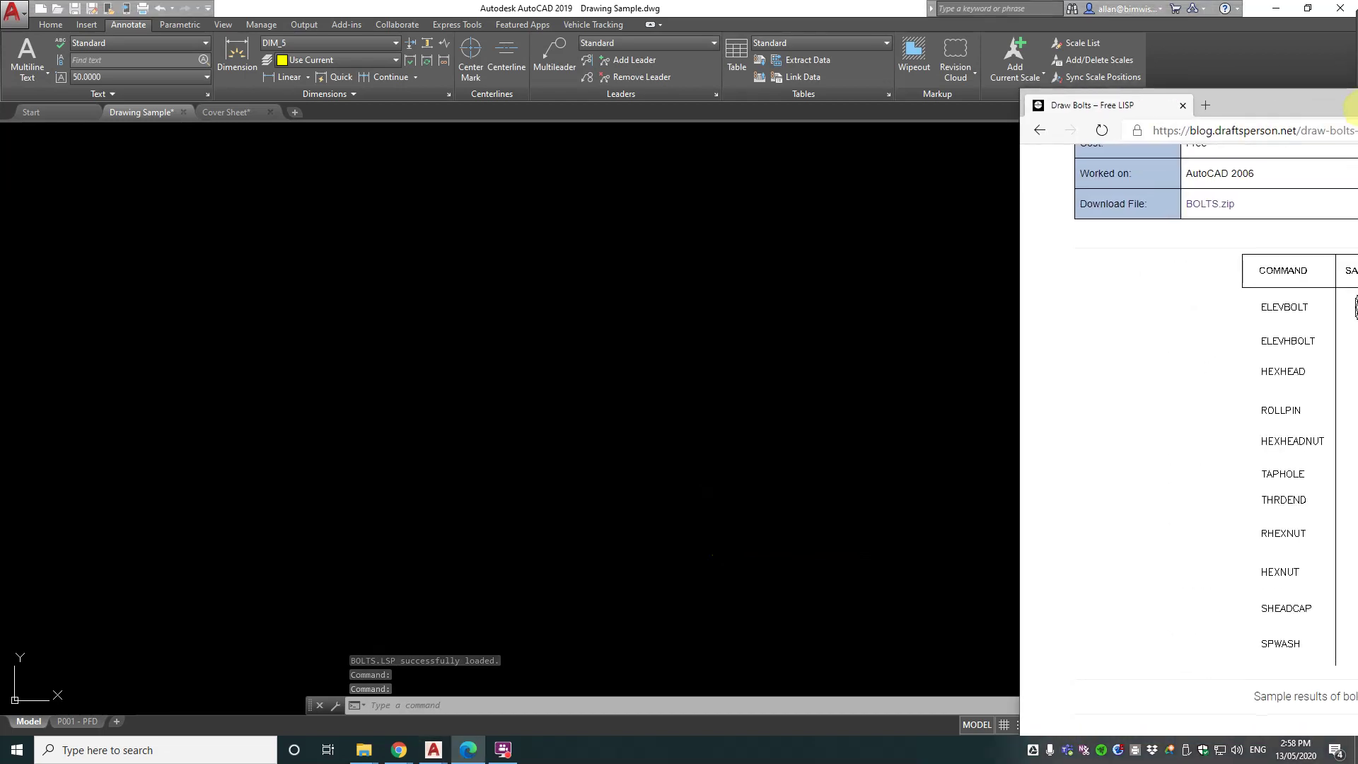
left_click(1337, 97)
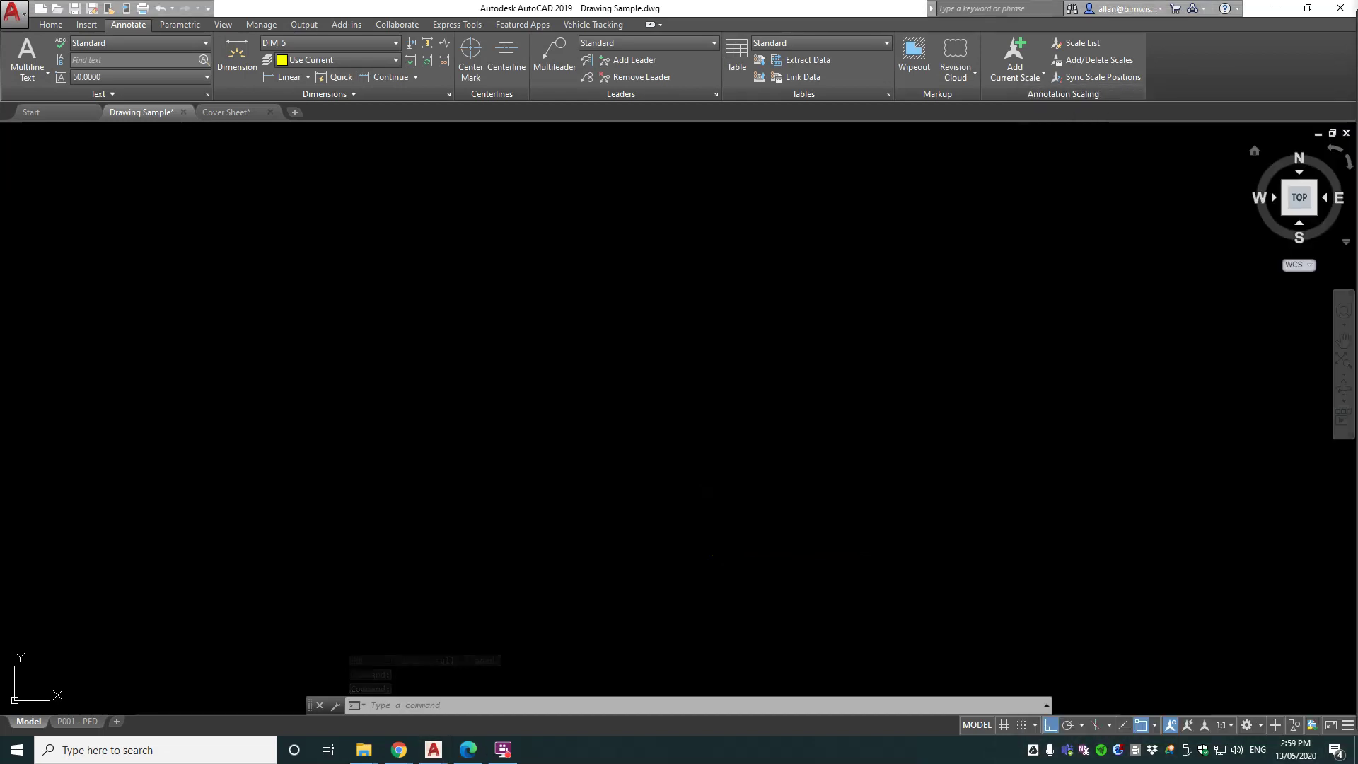
key("alt+Tab")
Step: Draw a horizontal hex head bolt with ELEVBOLT in empty model space, using head type H, diameter 20 and length 50
left_click(386, 706)
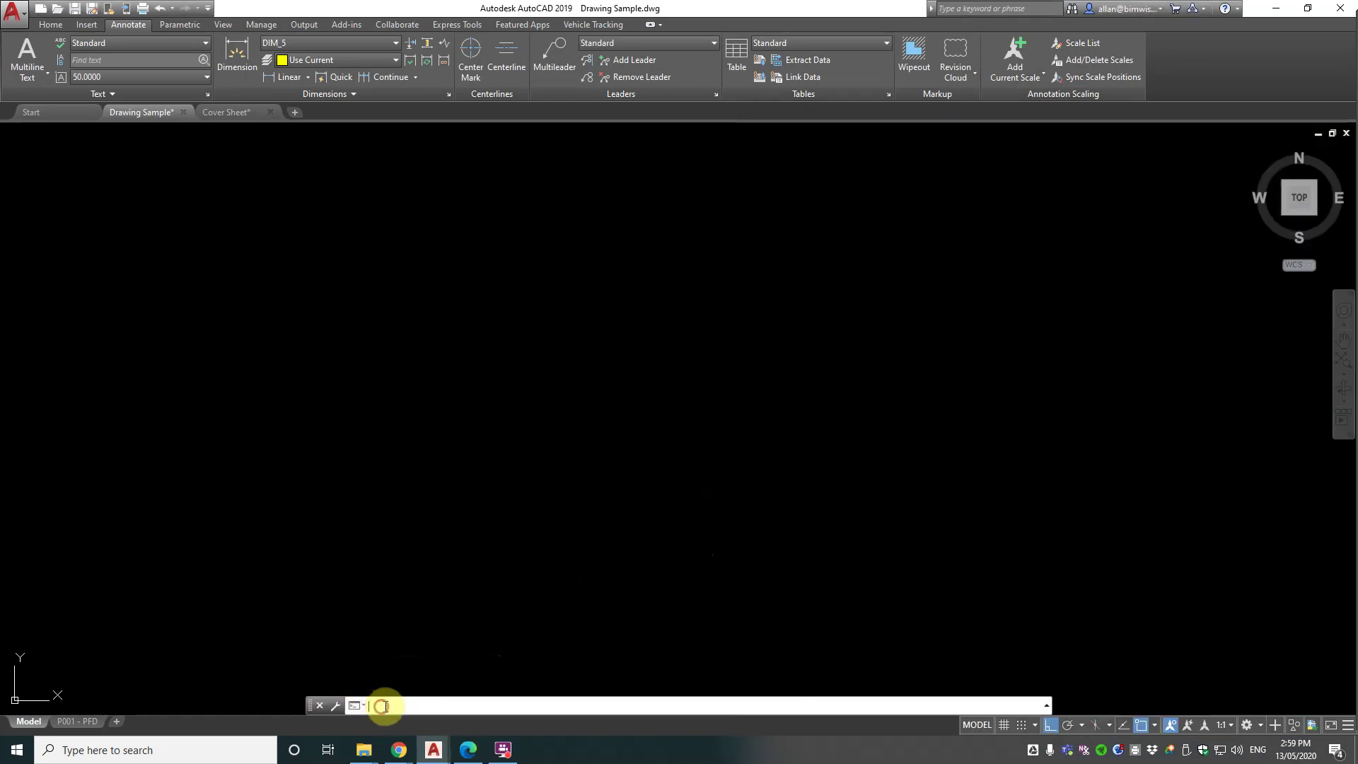
type("ELEV")
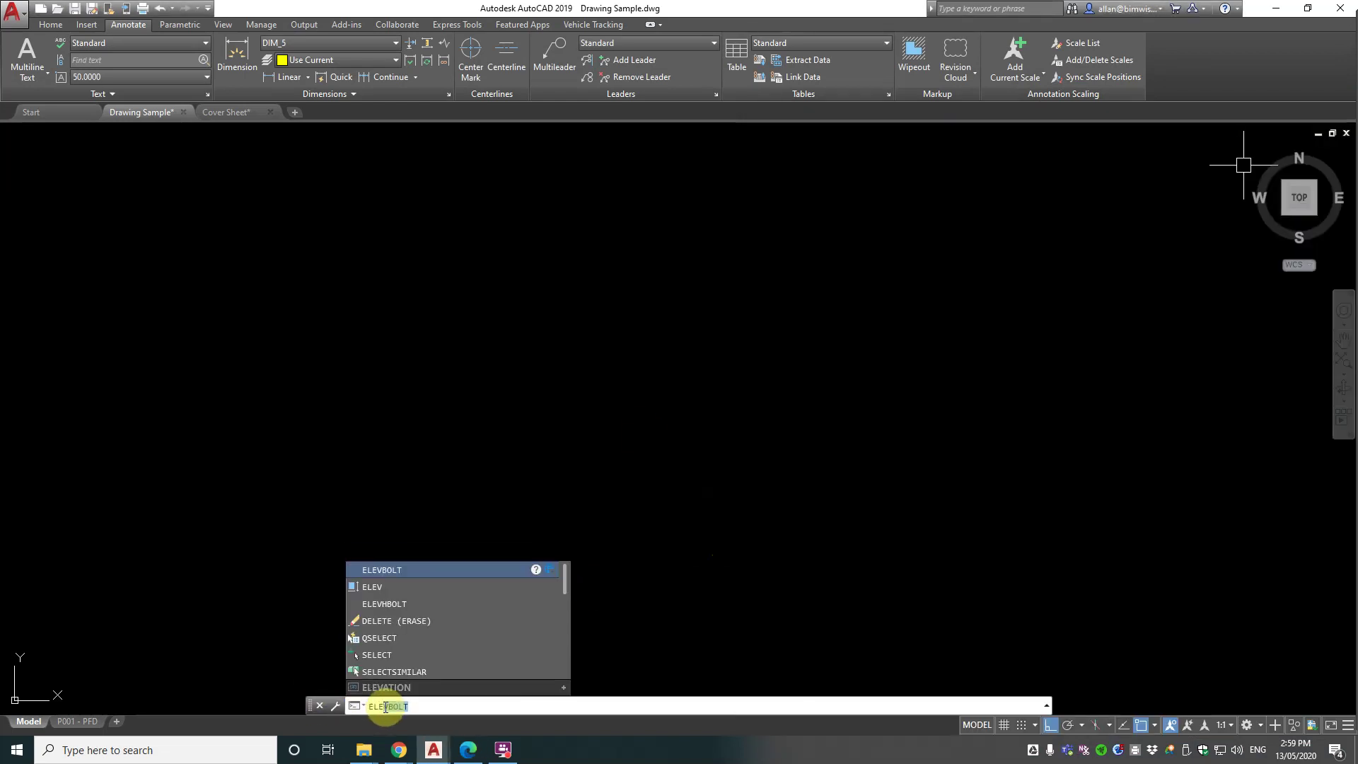
type("BO")
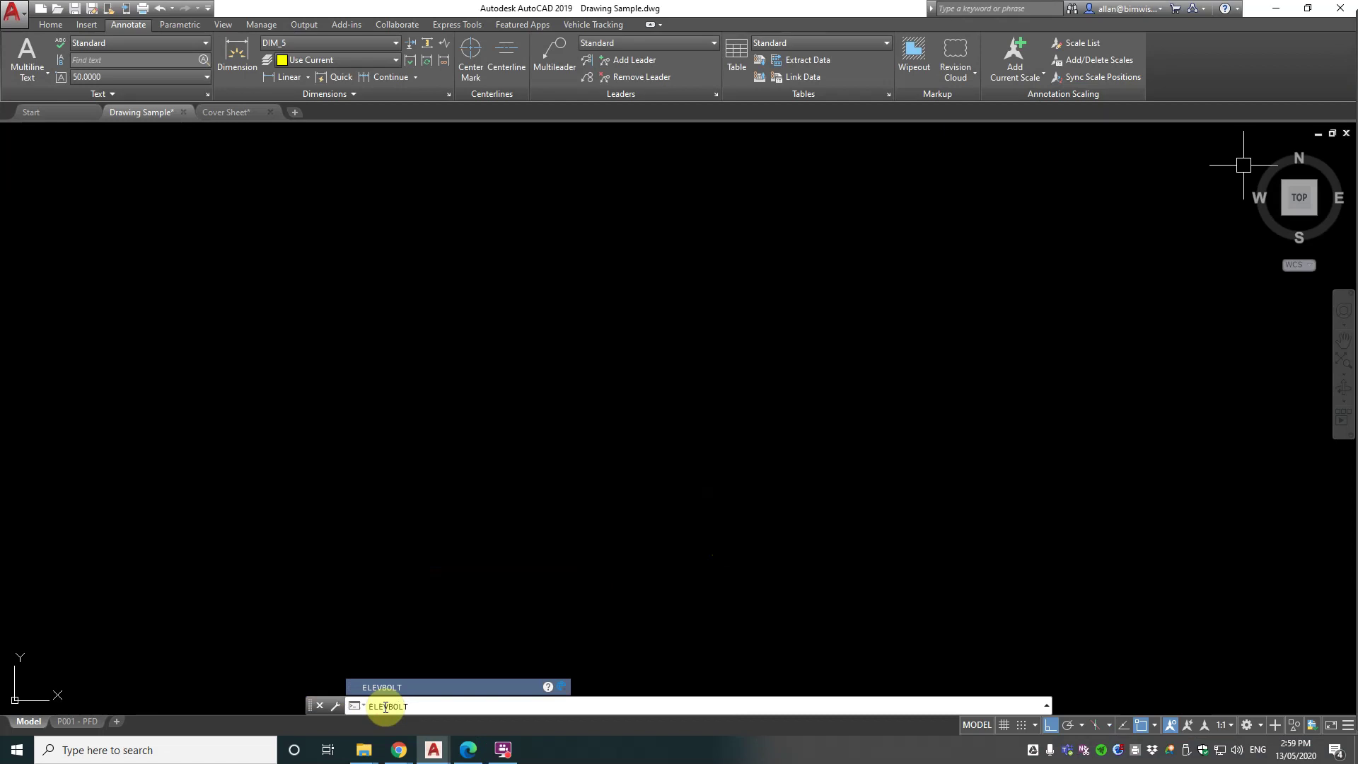
type("LT")
key("Return")
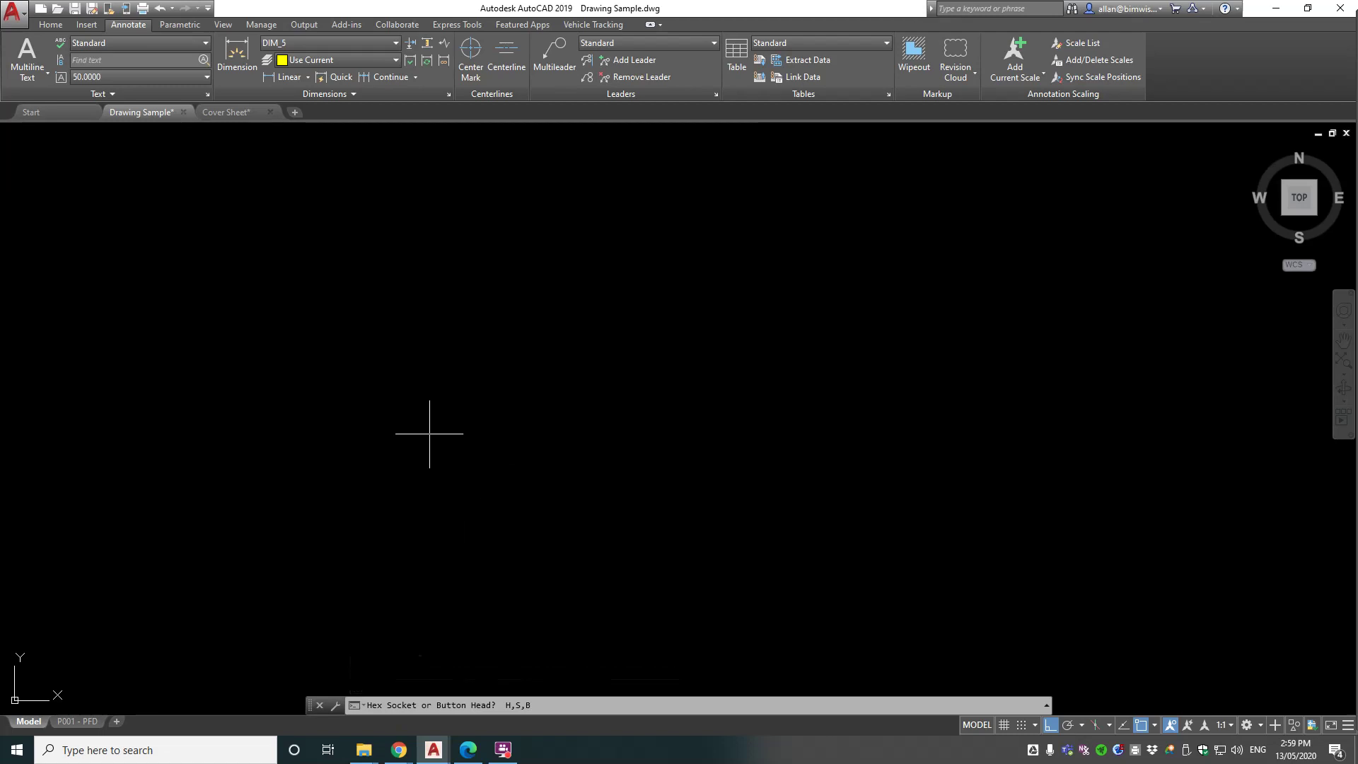
type("H")
key("Return")
left_click(422, 380)
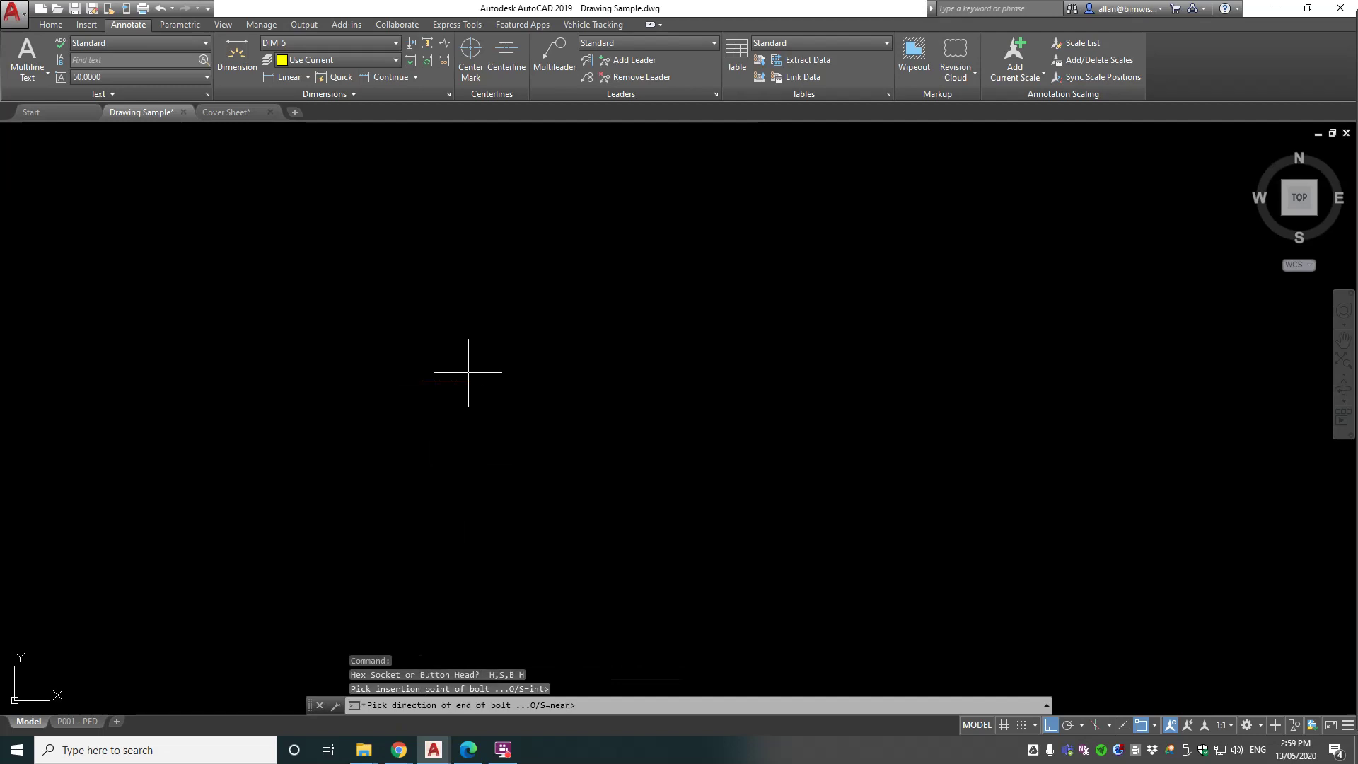
left_click(597, 372)
type("20")
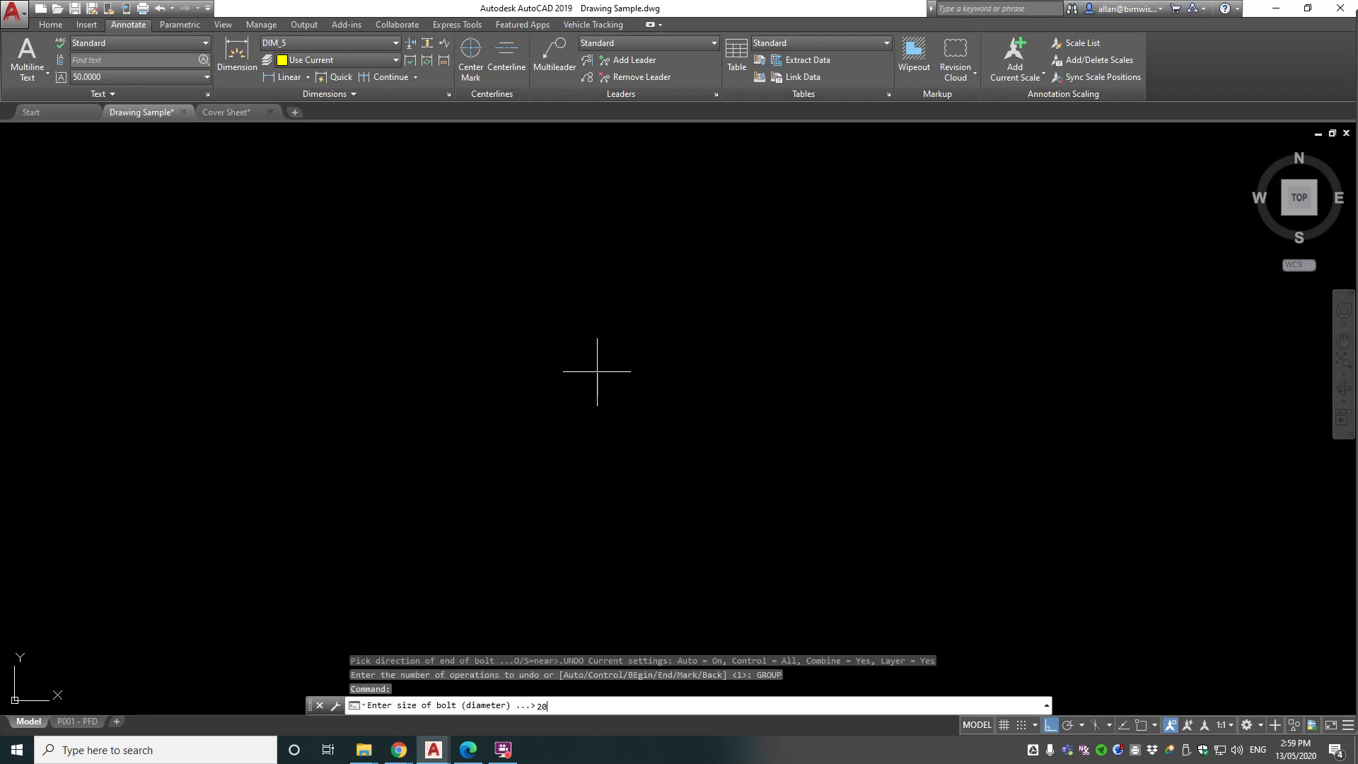
key("Return")
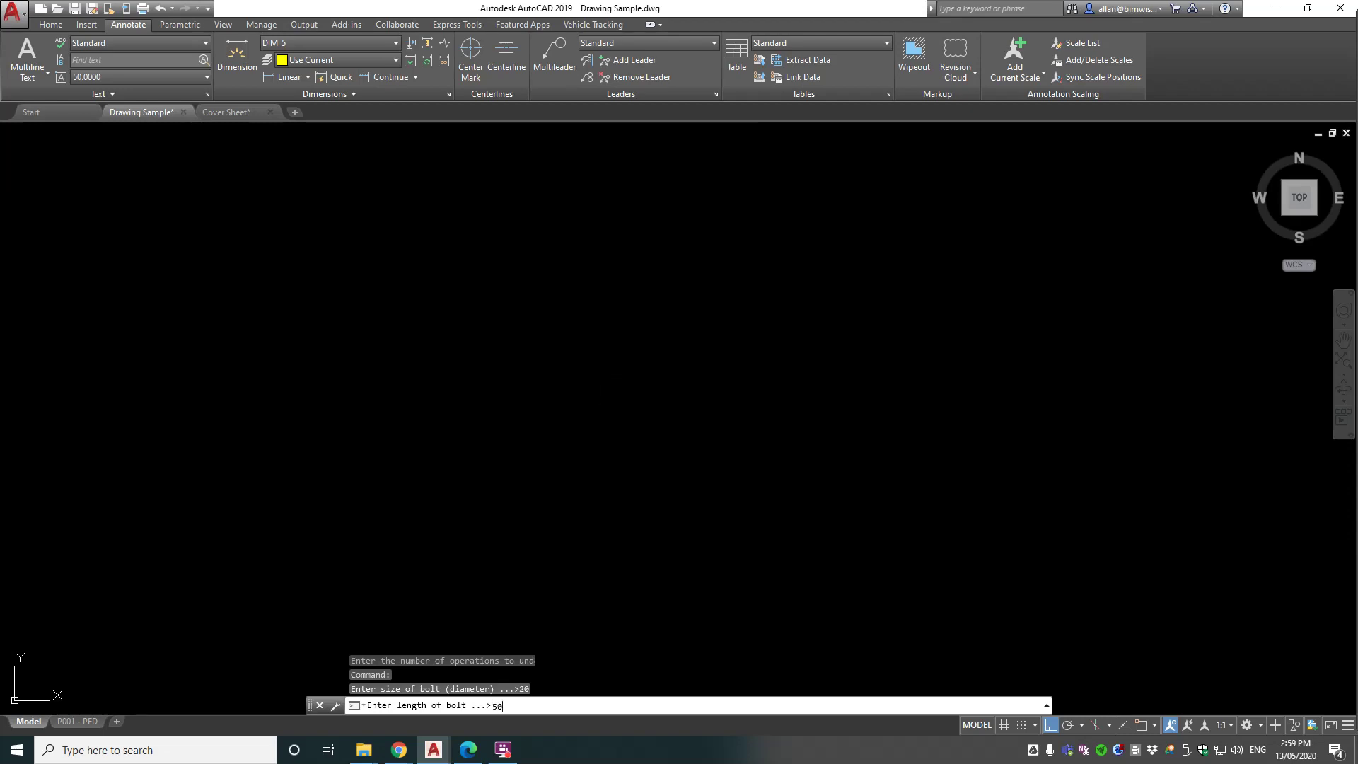
key("Return")
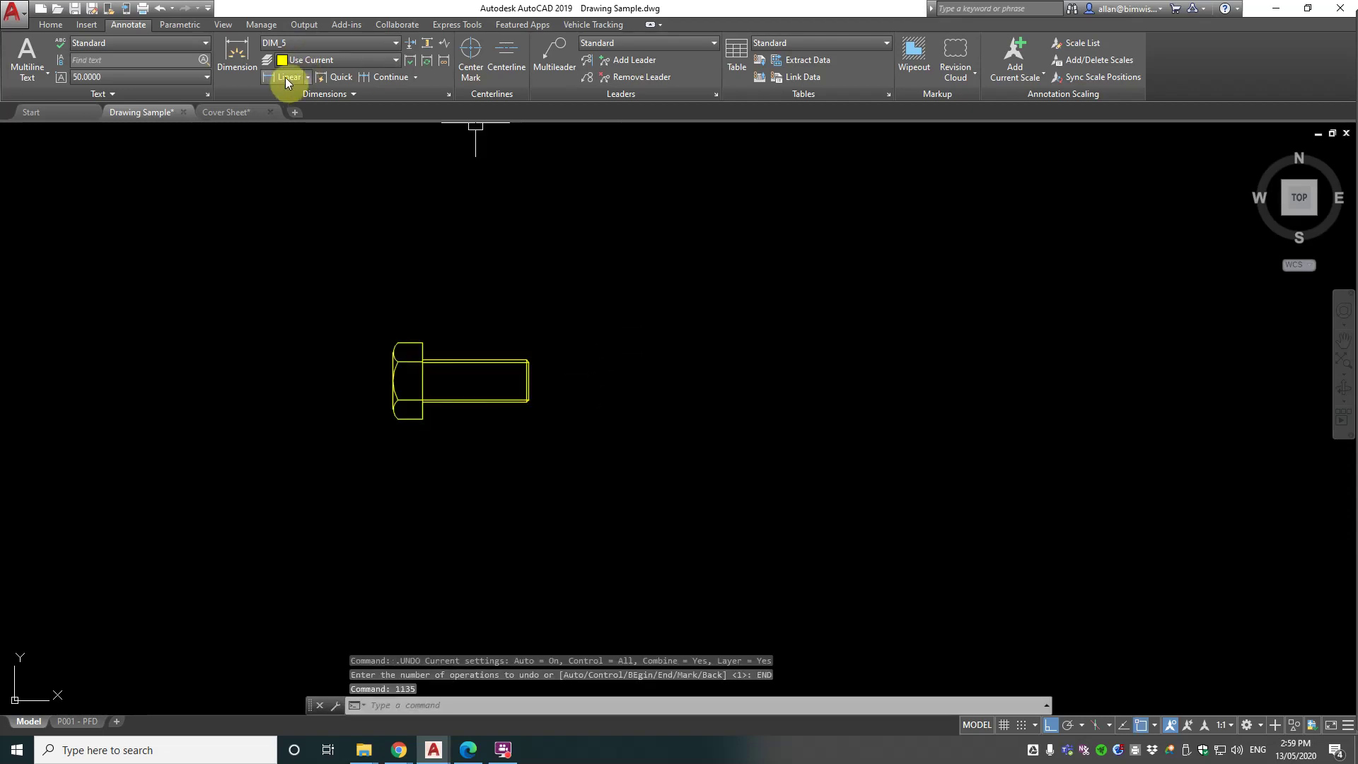
Step: Add a vertical linear dimension across the hex bolt's shank diameter, placed beyond the shank's end
left_click(289, 77)
scroll(558, 425, "up", 4)
left_click(480, 271)
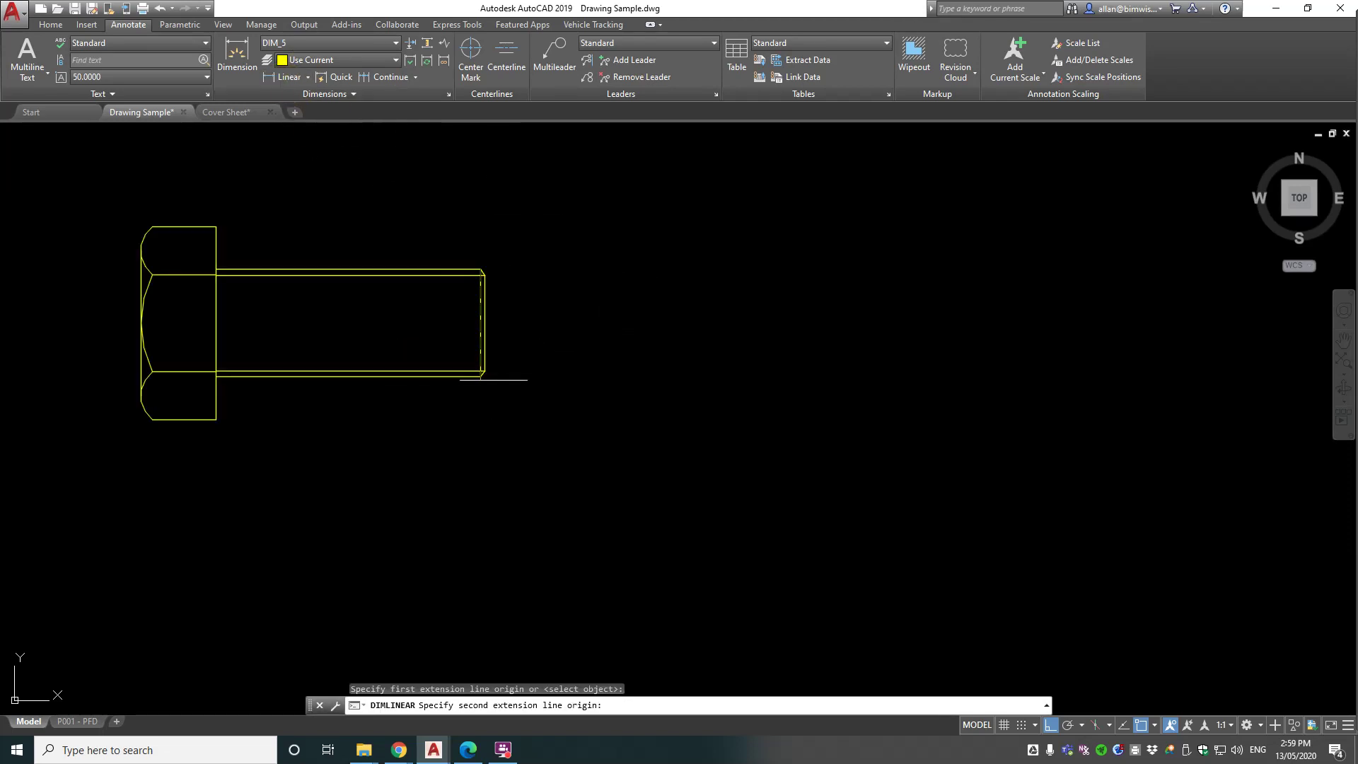
left_click(477, 377)
left_click(722, 358)
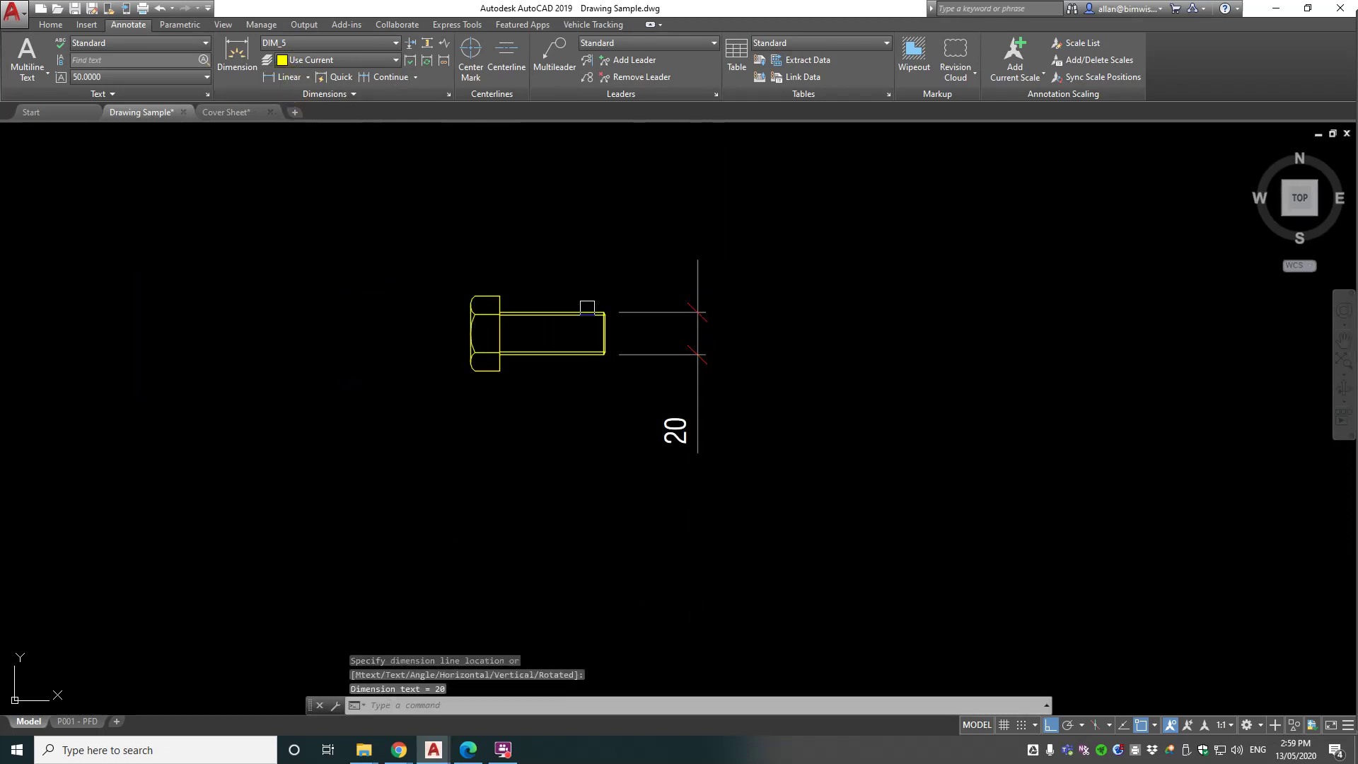
Step: Add a horizontal linear dimension above the hex bolt for the shank length from the underside of the head
scroll(582, 304, "up", 3)
key("Return")
left_click(646, 328)
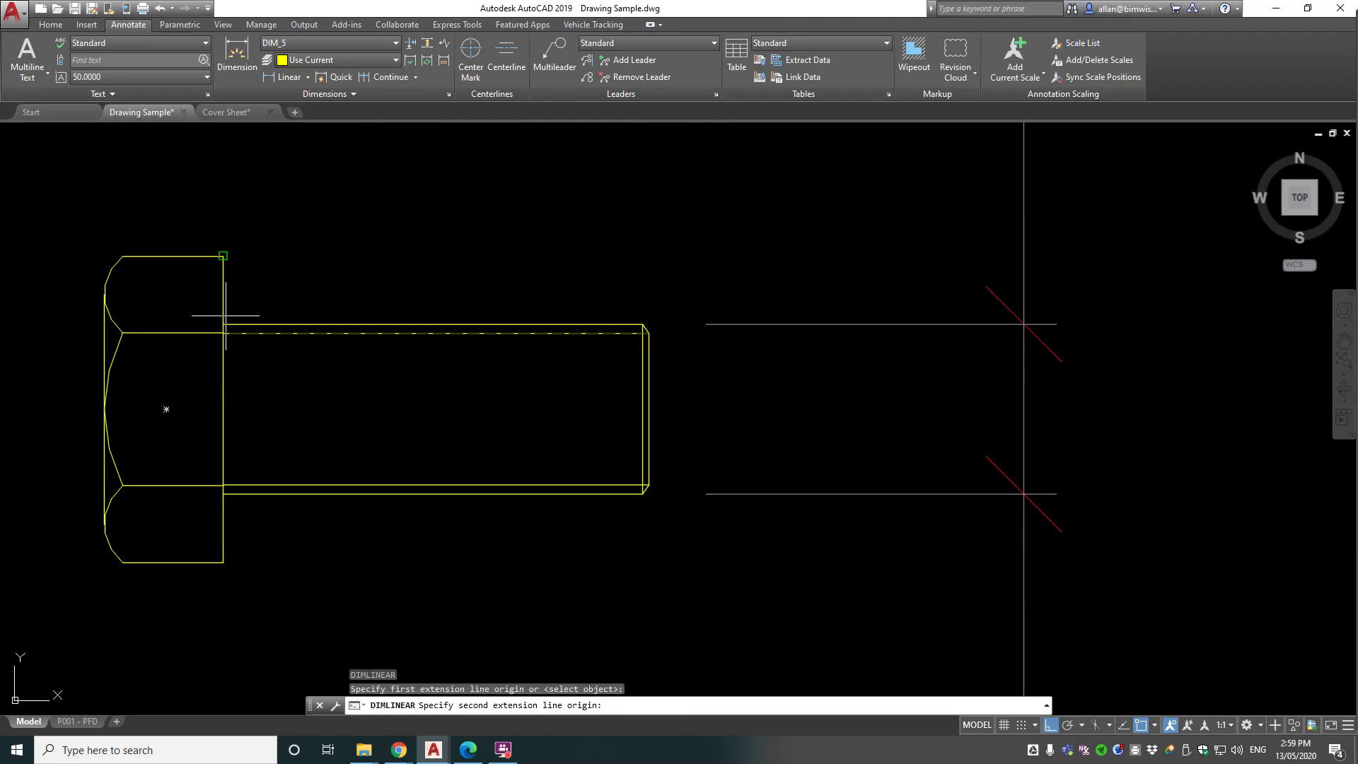
left_click(223, 255)
scroll(268, 268, "down", 4)
left_click(307, 186)
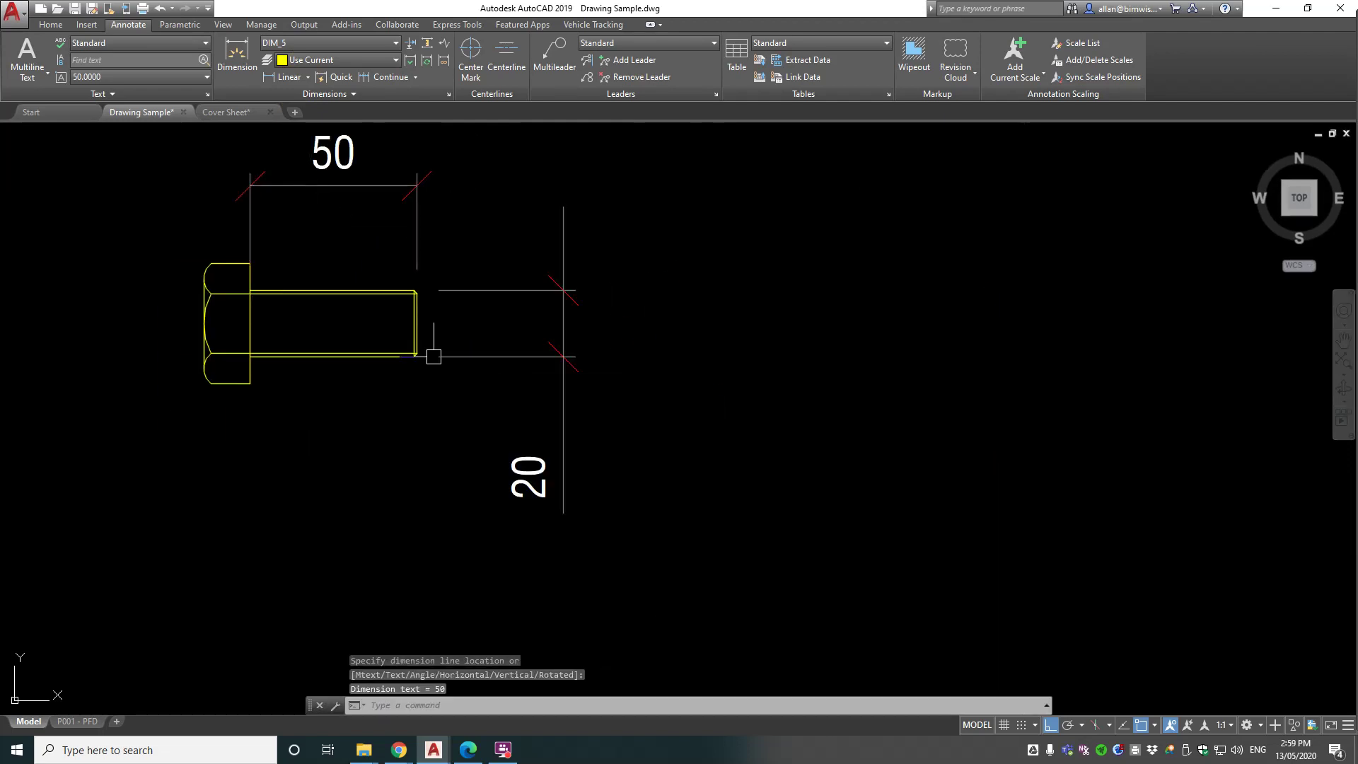
Step: Draw a socket head bolt with ELEVBOLT to the right of the dimensioned hex bolt, with diameter 20 and length 50
key("Return")
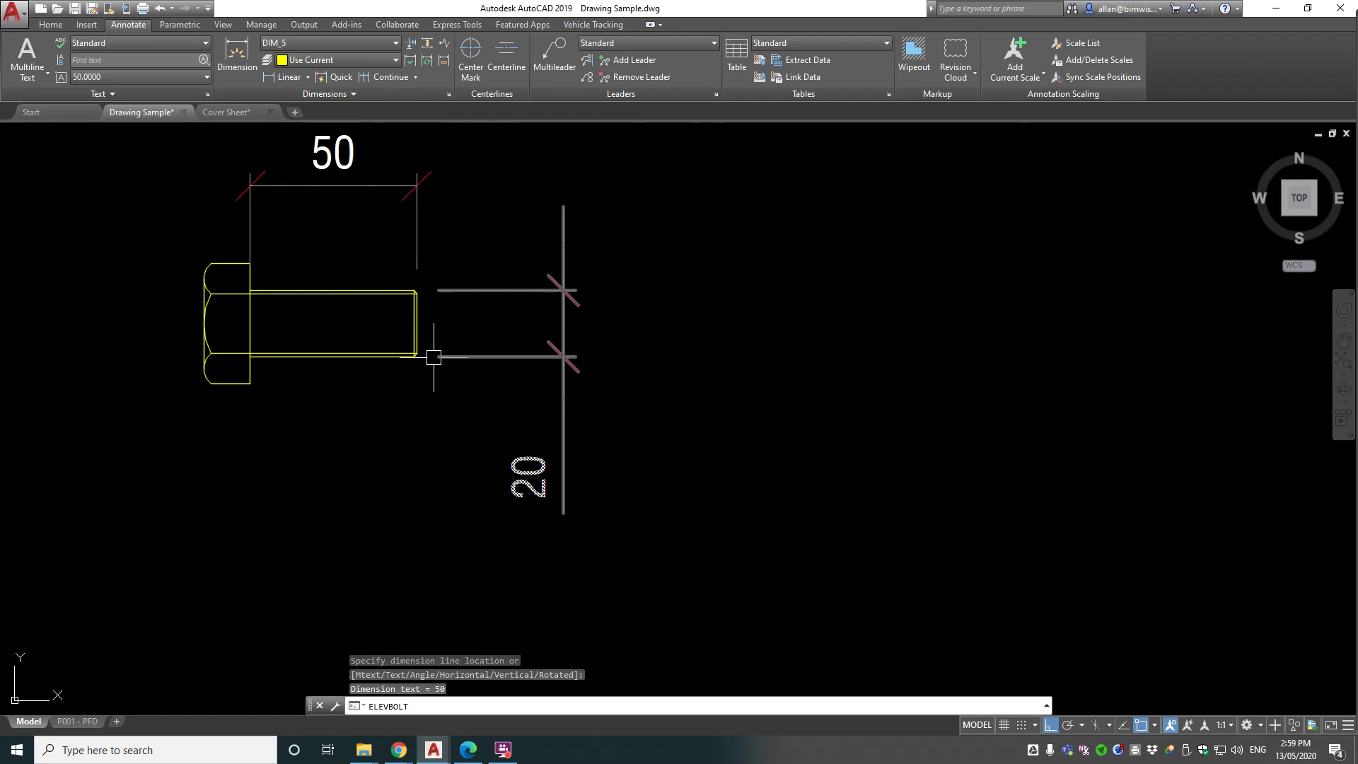
type("ELEVBOLT")
key("Return")
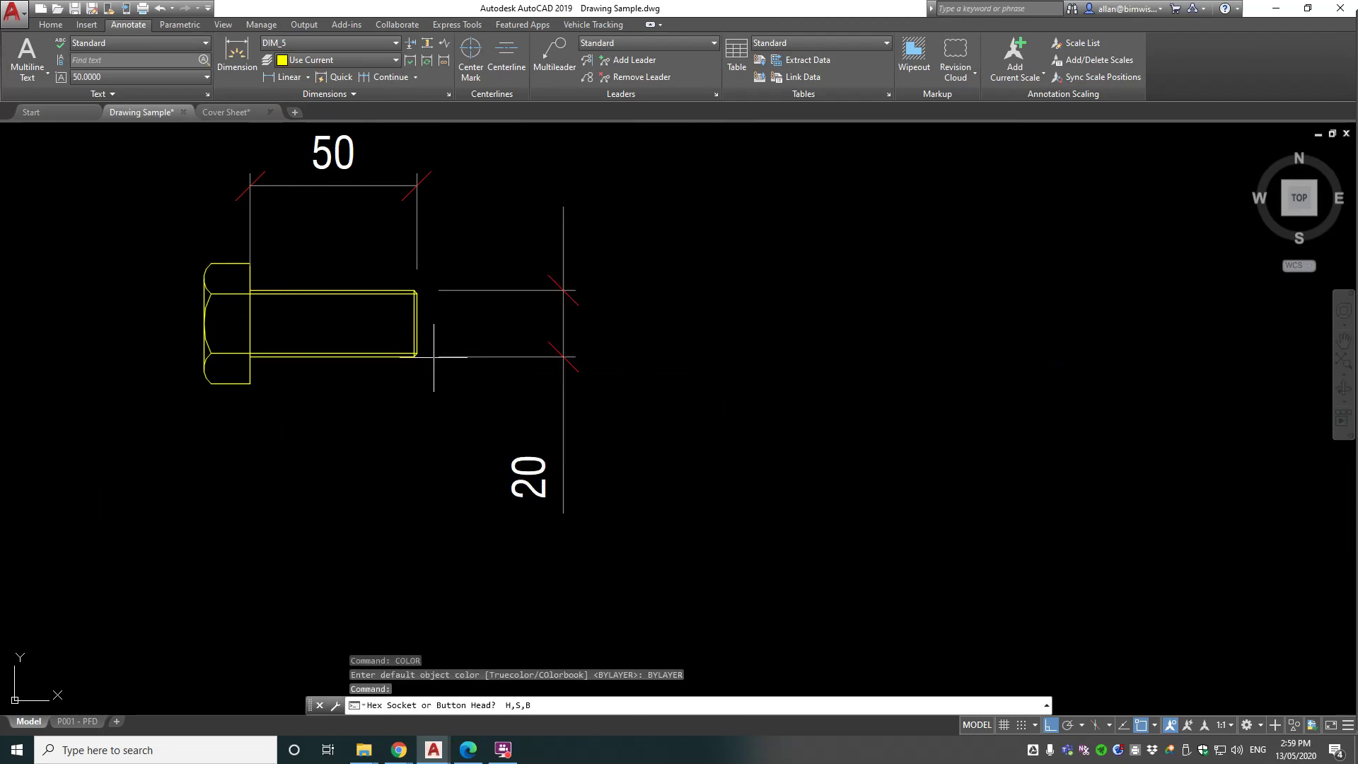
key("Return")
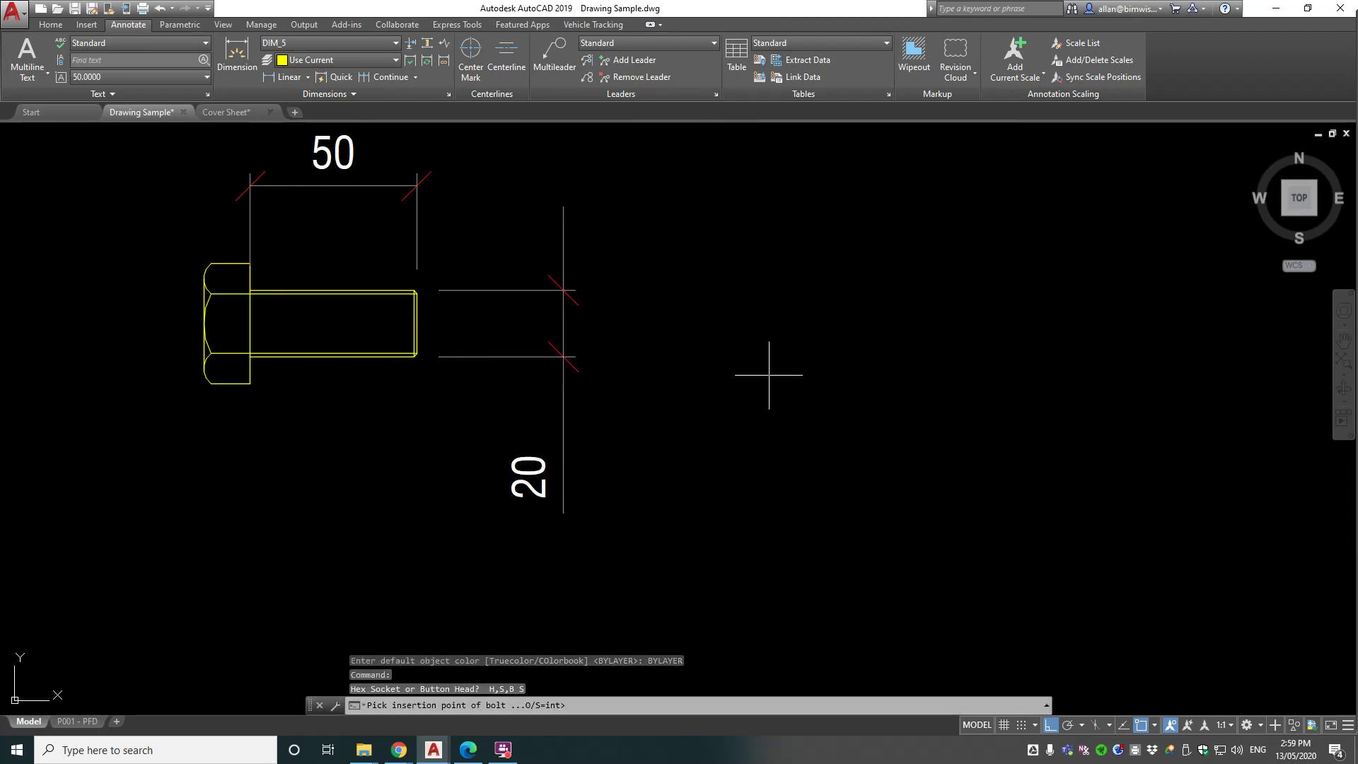
left_click(824, 323)
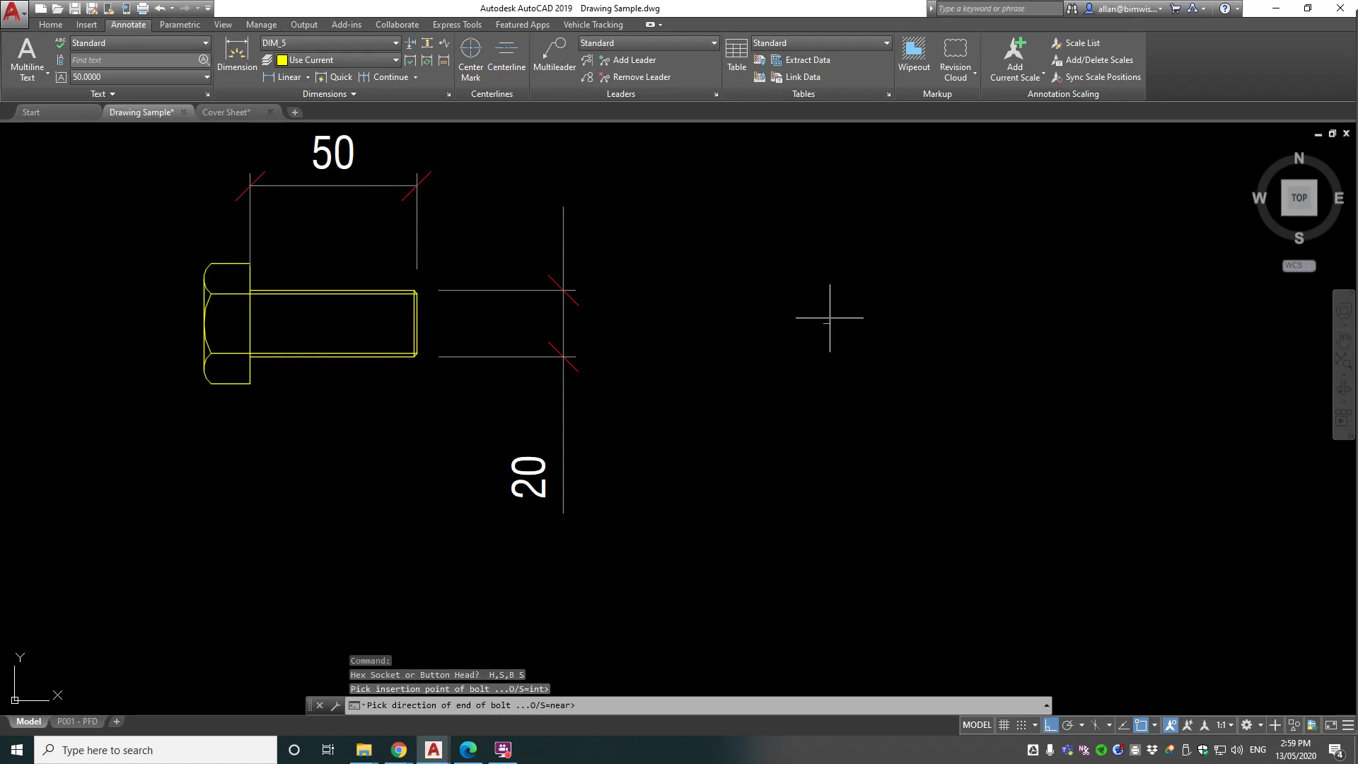
left_click(993, 293)
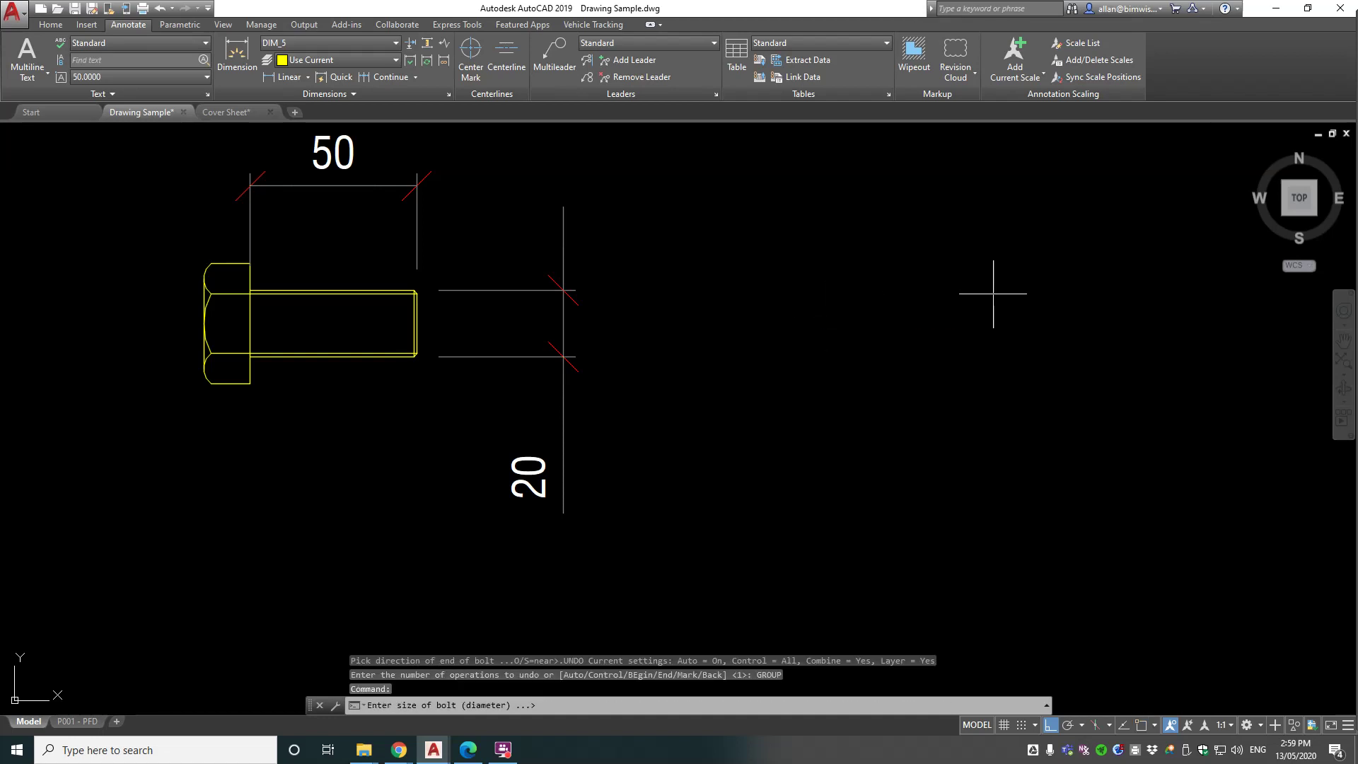
type("20")
key("Return")
type("50")
key("Return")
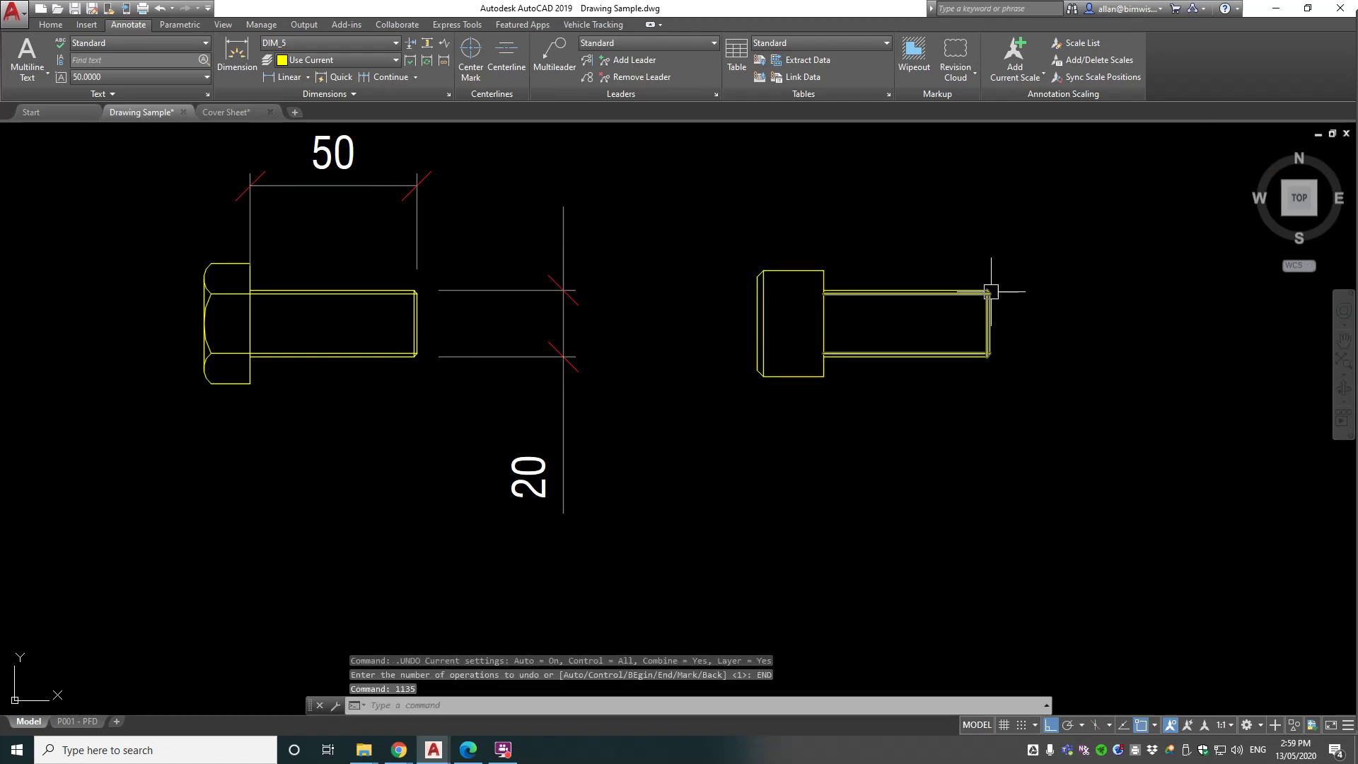
Step: Draw a horizontal button head bolt with ELEVBOLT below the socket head bolt, using head type B, diameter 20 and length 50
scroll(766, 292, "down", 2)
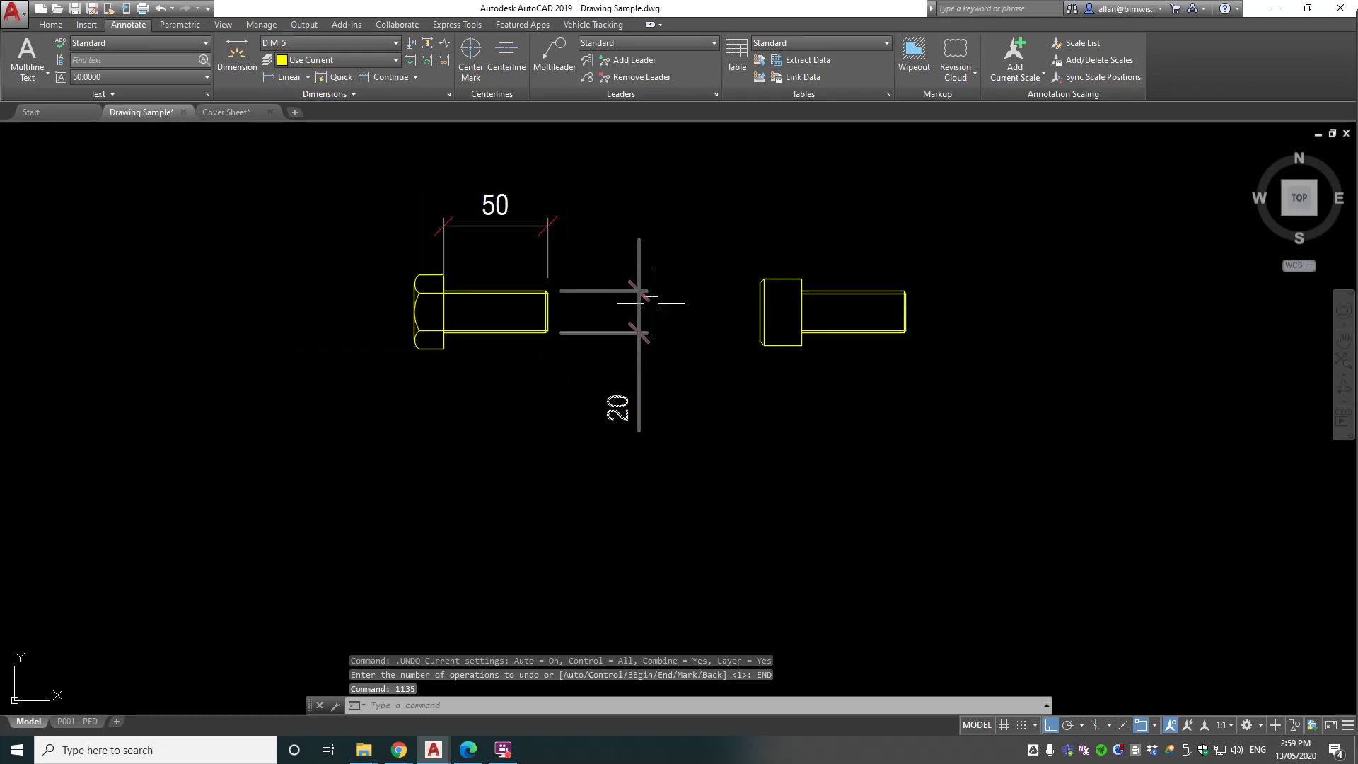
type("ELEVBOLT")
key("Return")
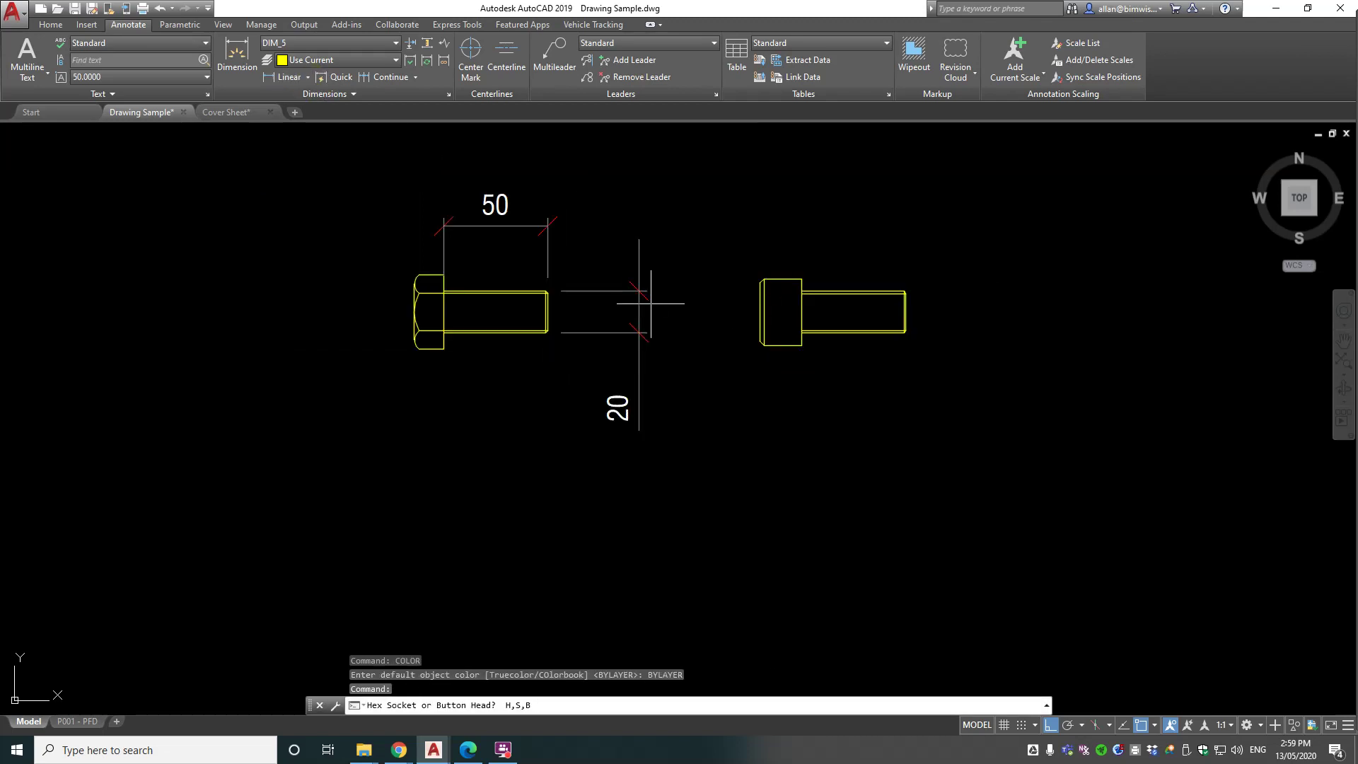
type("B")
key("Return")
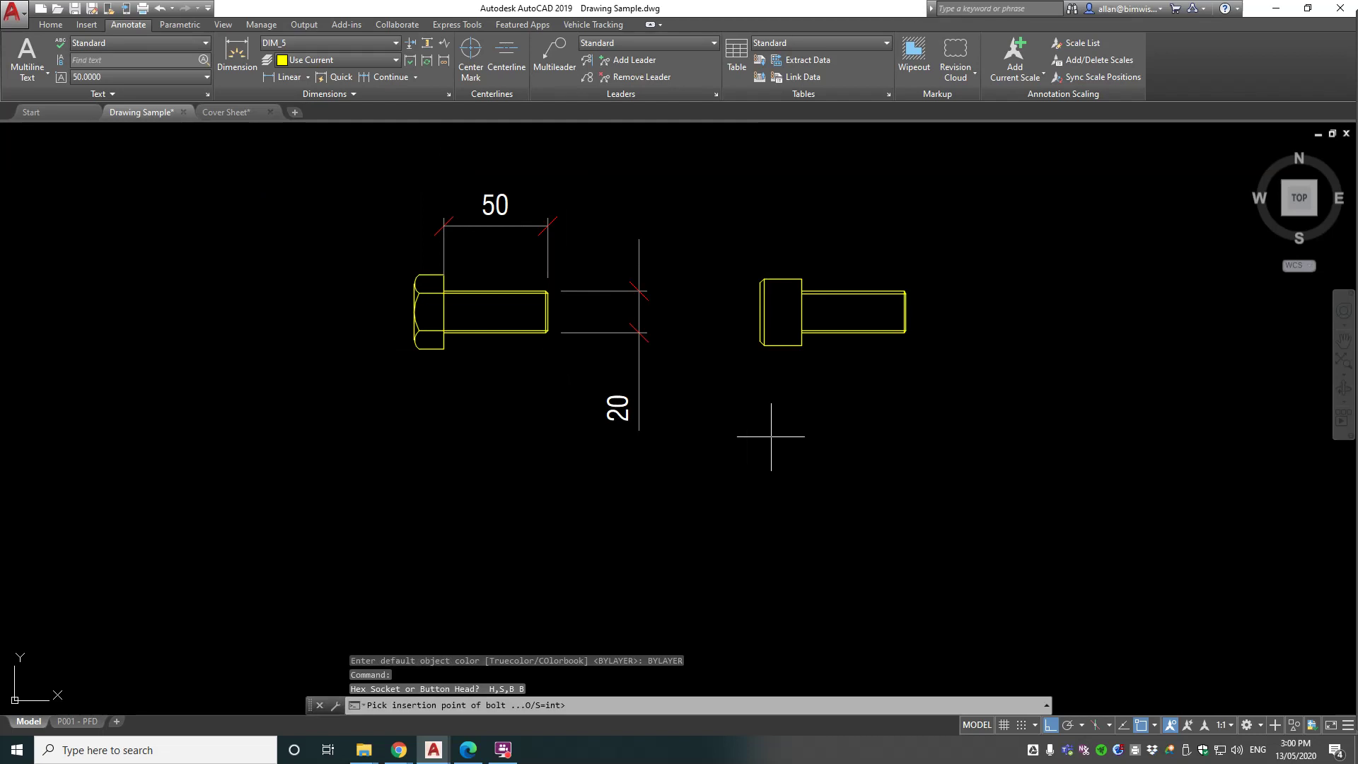
left_click(761, 447)
left_click(977, 430)
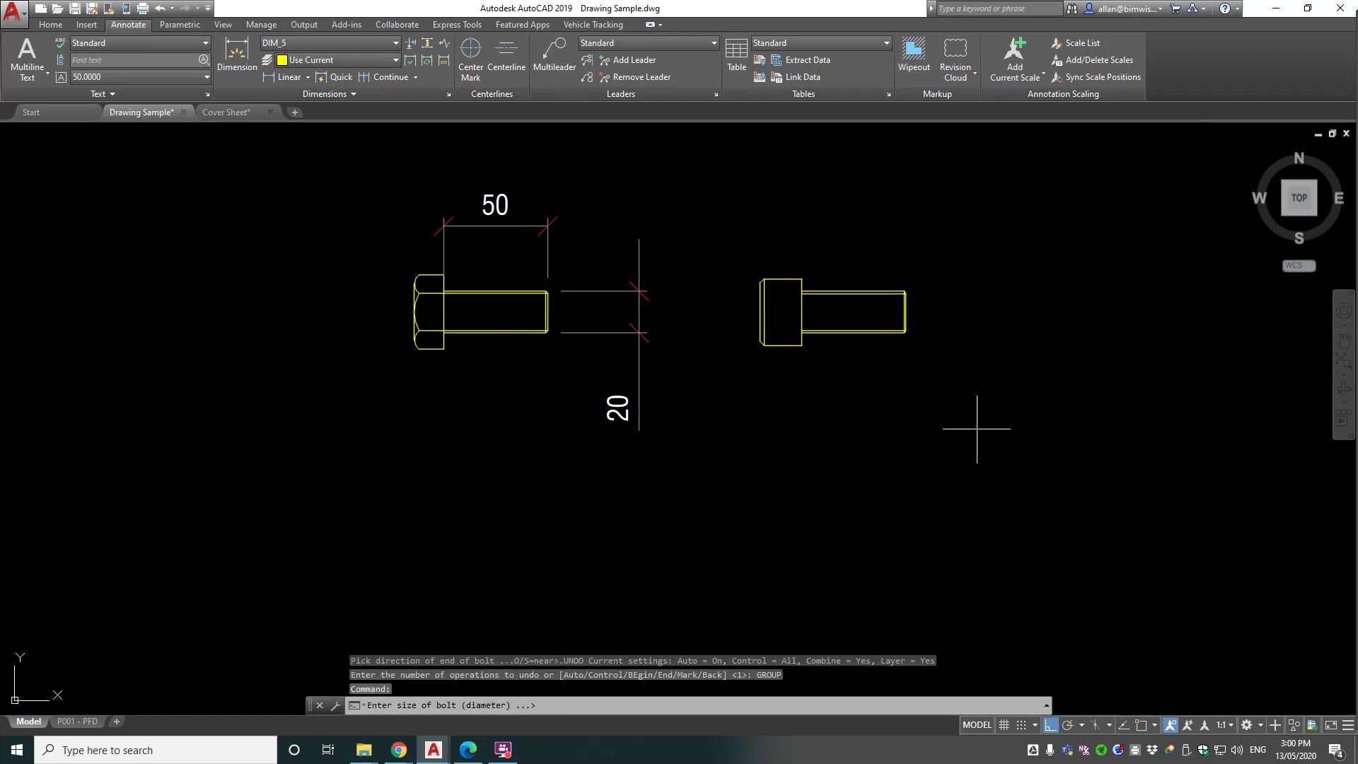
type("20")
key("Return")
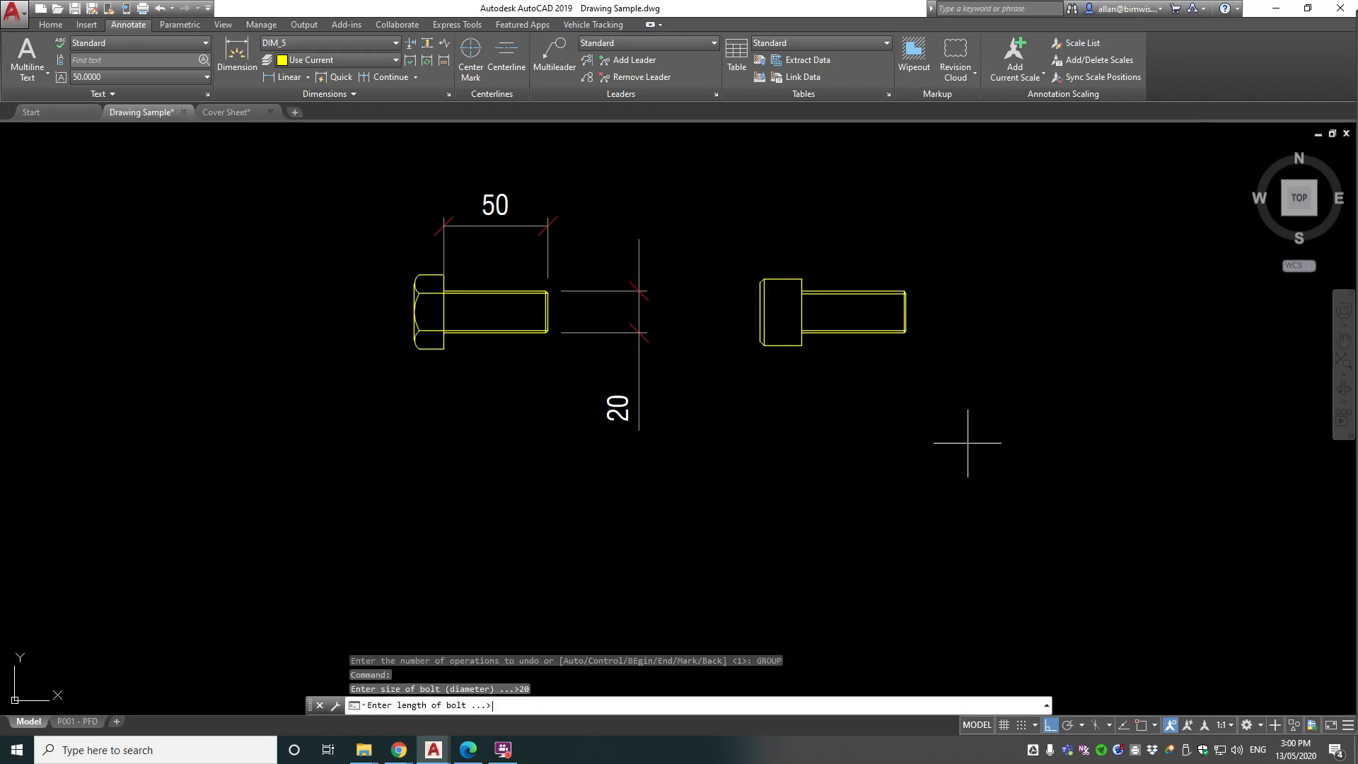
type("50")
key("Return")
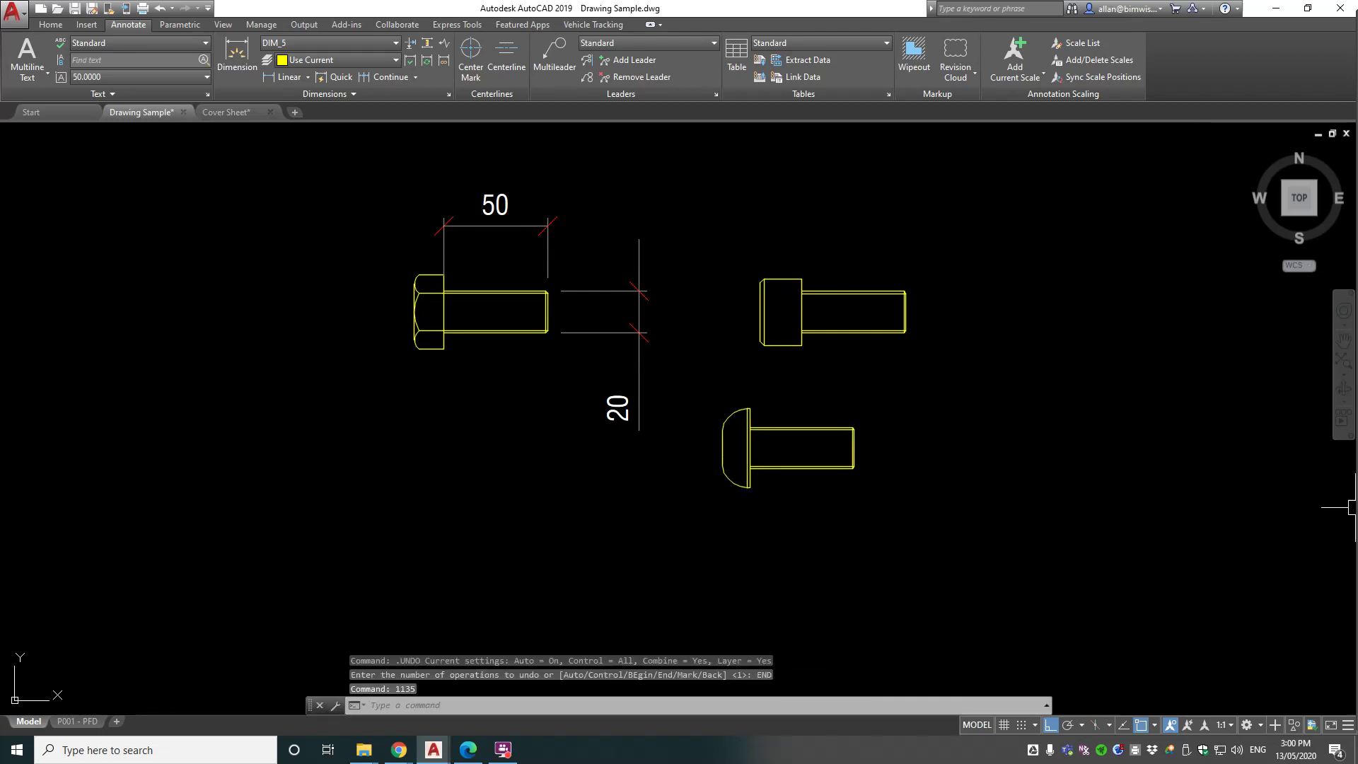
Step: Check the command list on the Draw Bolts web page and draw a separate hex head with ELEVHBOLT below the hex bolt, head type H, diameter 20
left_click(471, 753)
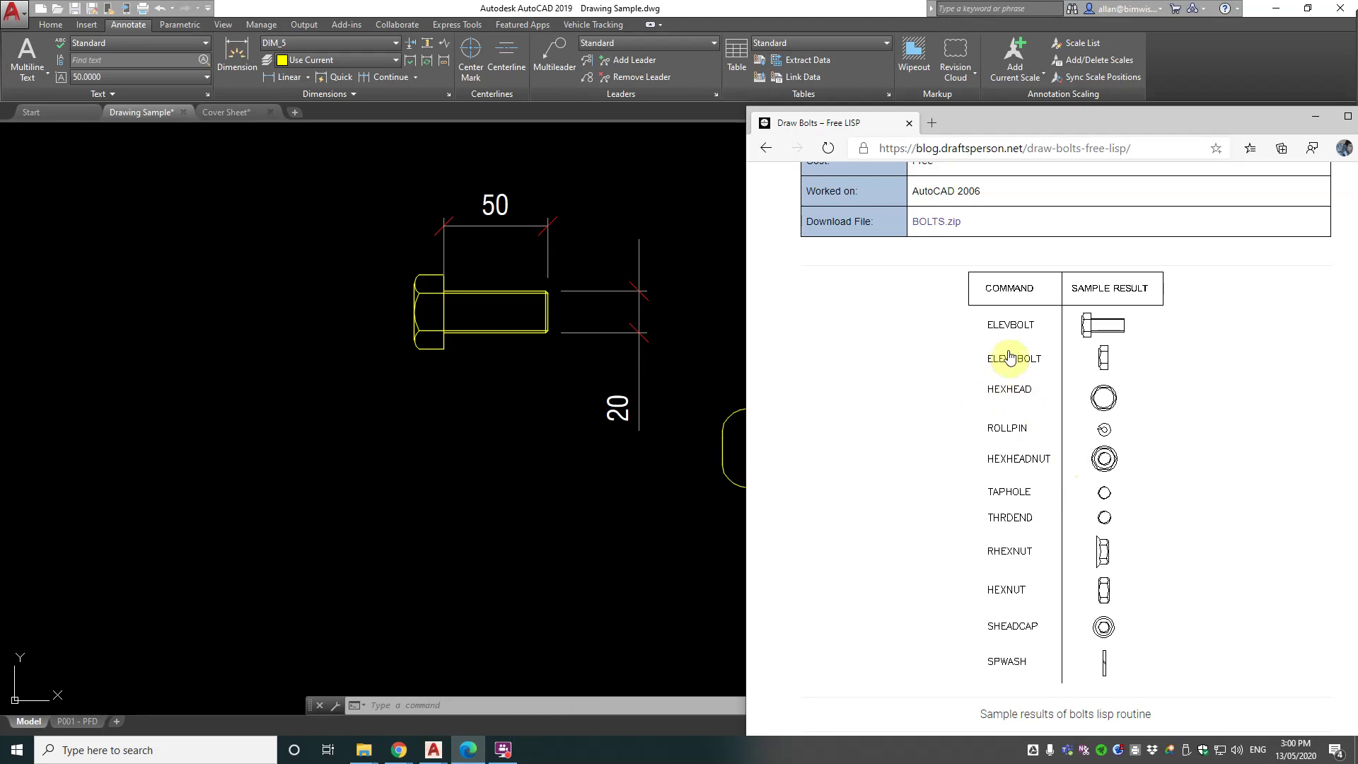
left_click(561, 515)
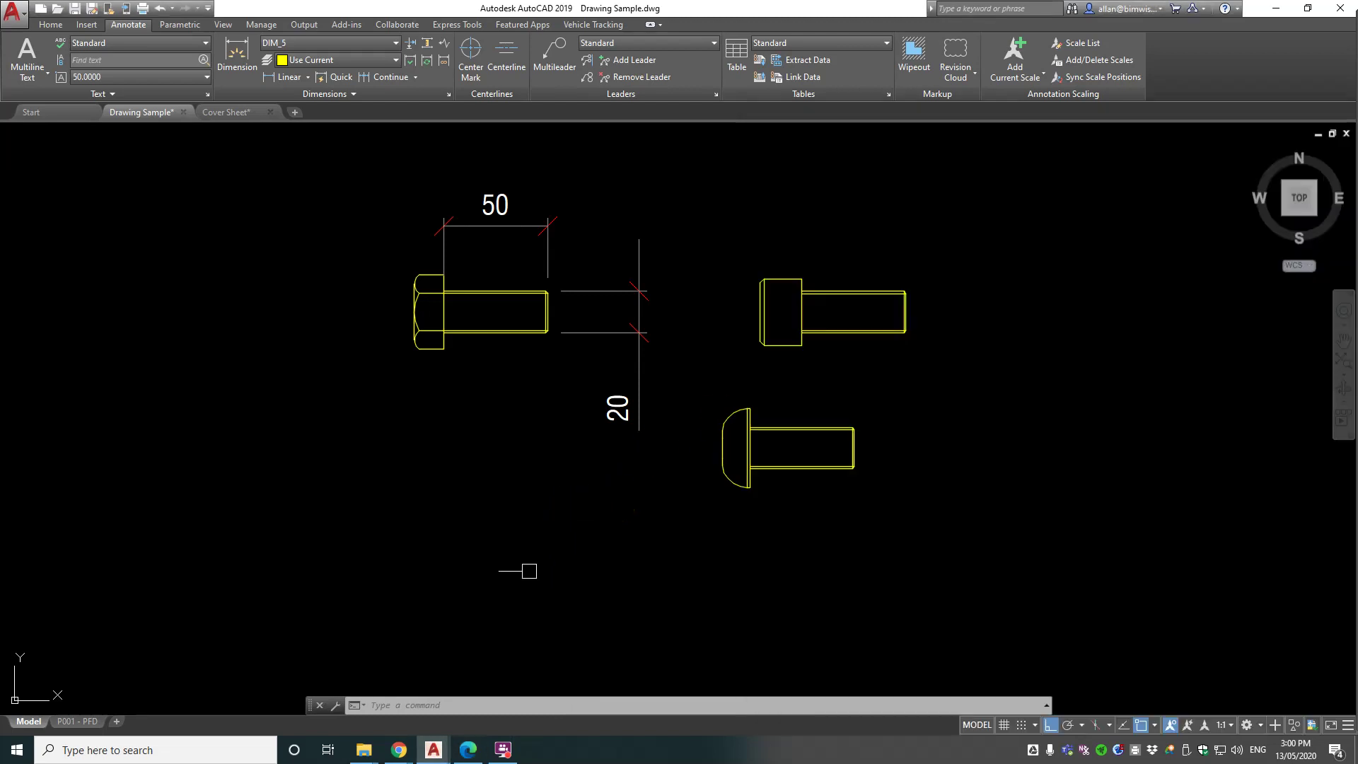
left_click(416, 703)
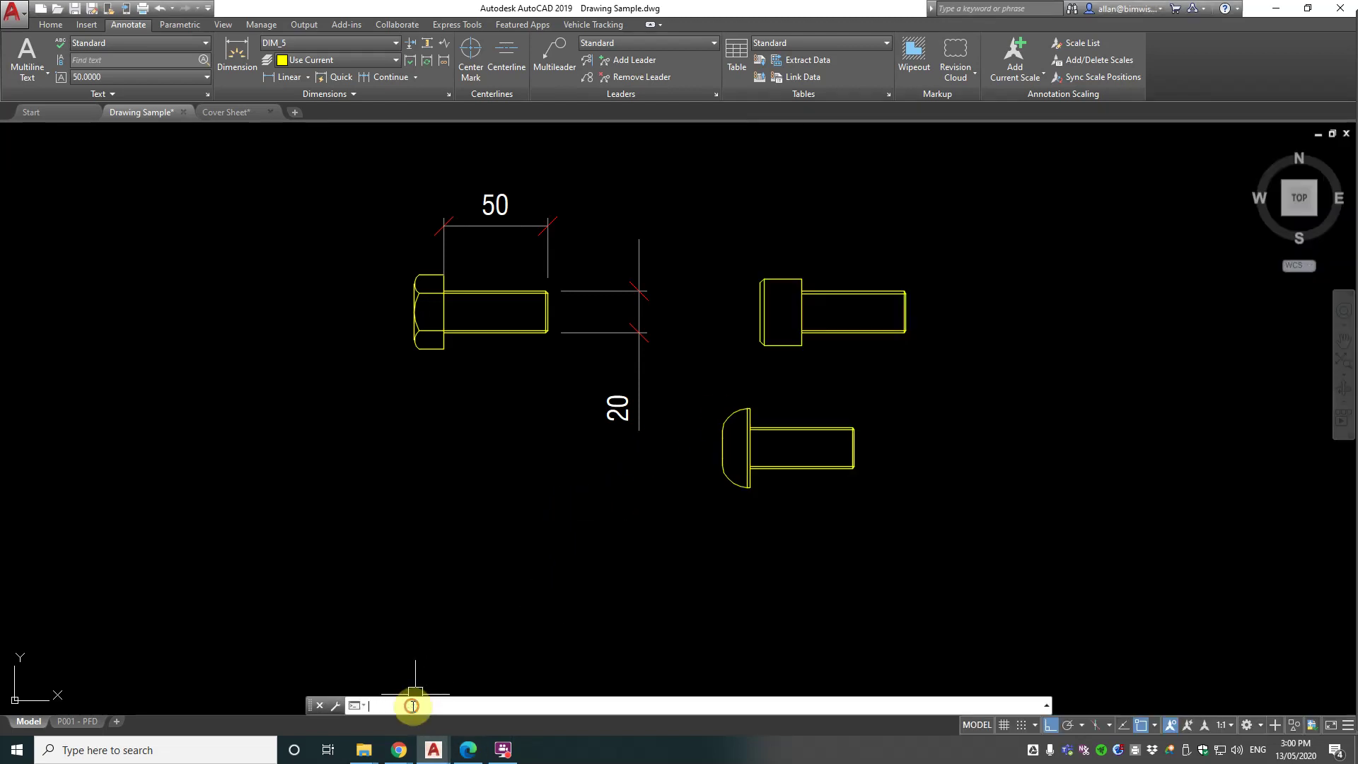
type("ELEVHBOLT")
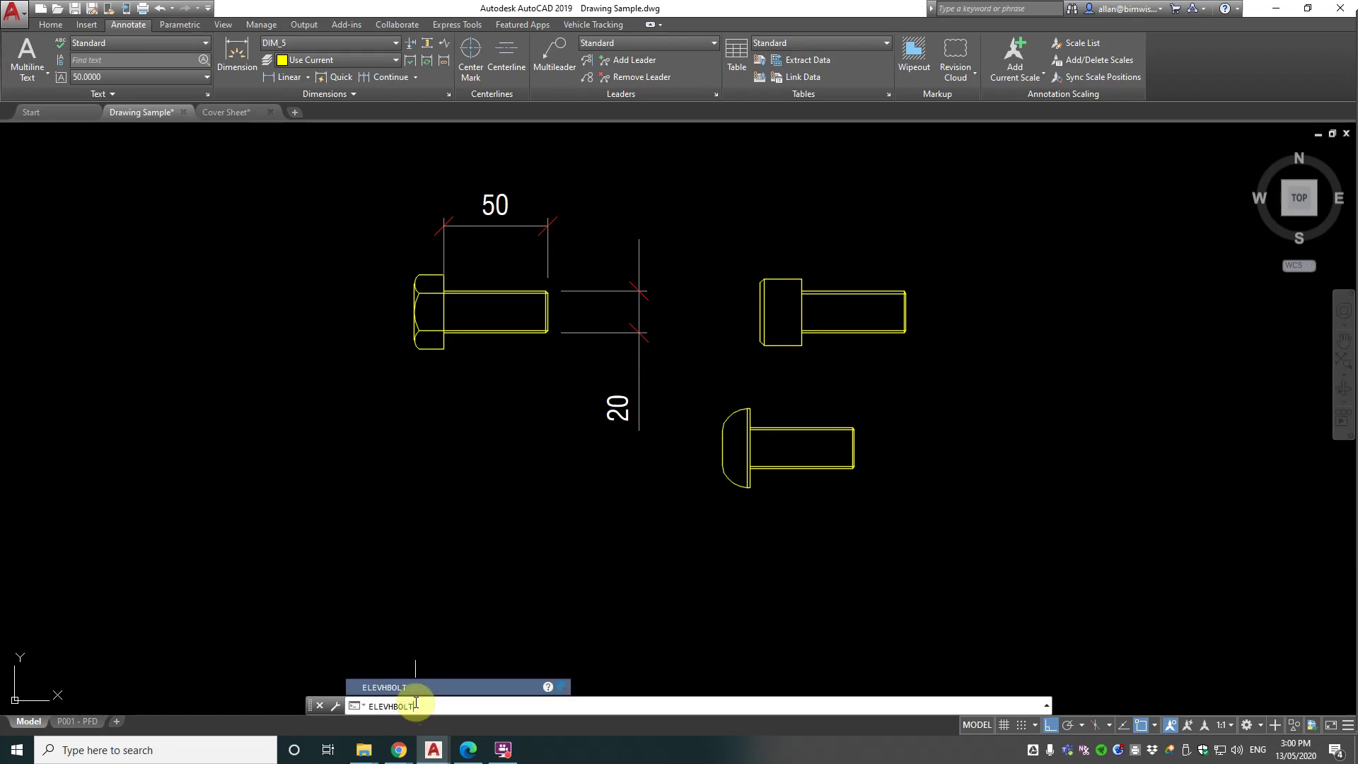
key("Return")
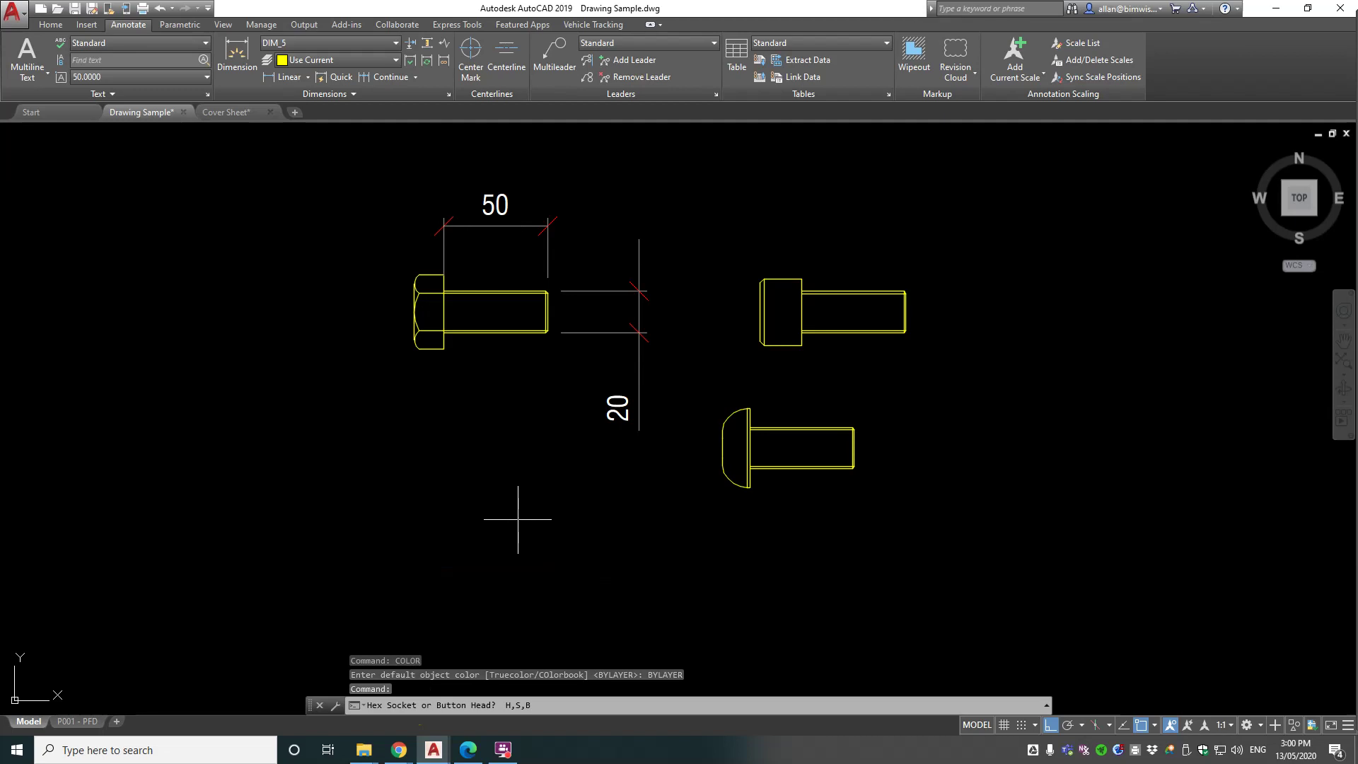
type("H")
key("Return")
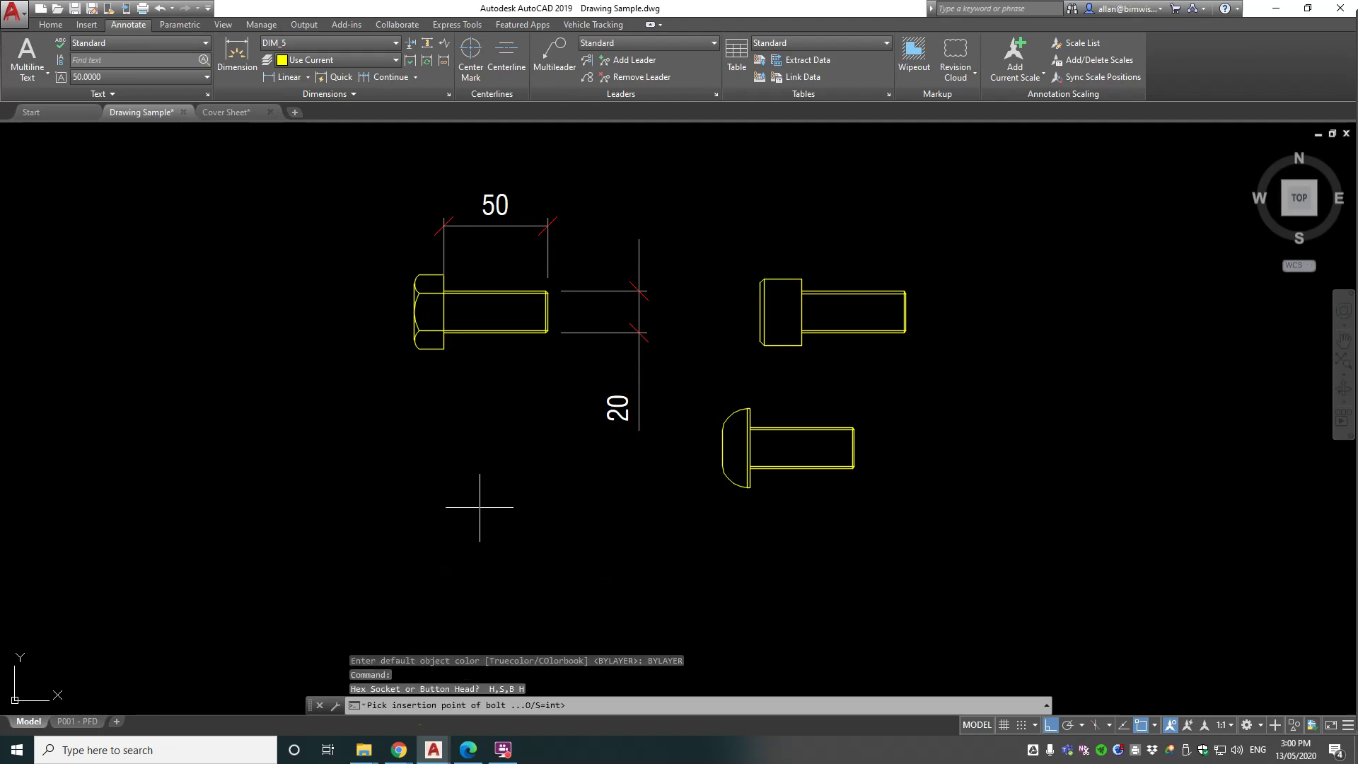
left_click(455, 546)
left_click(509, 535)
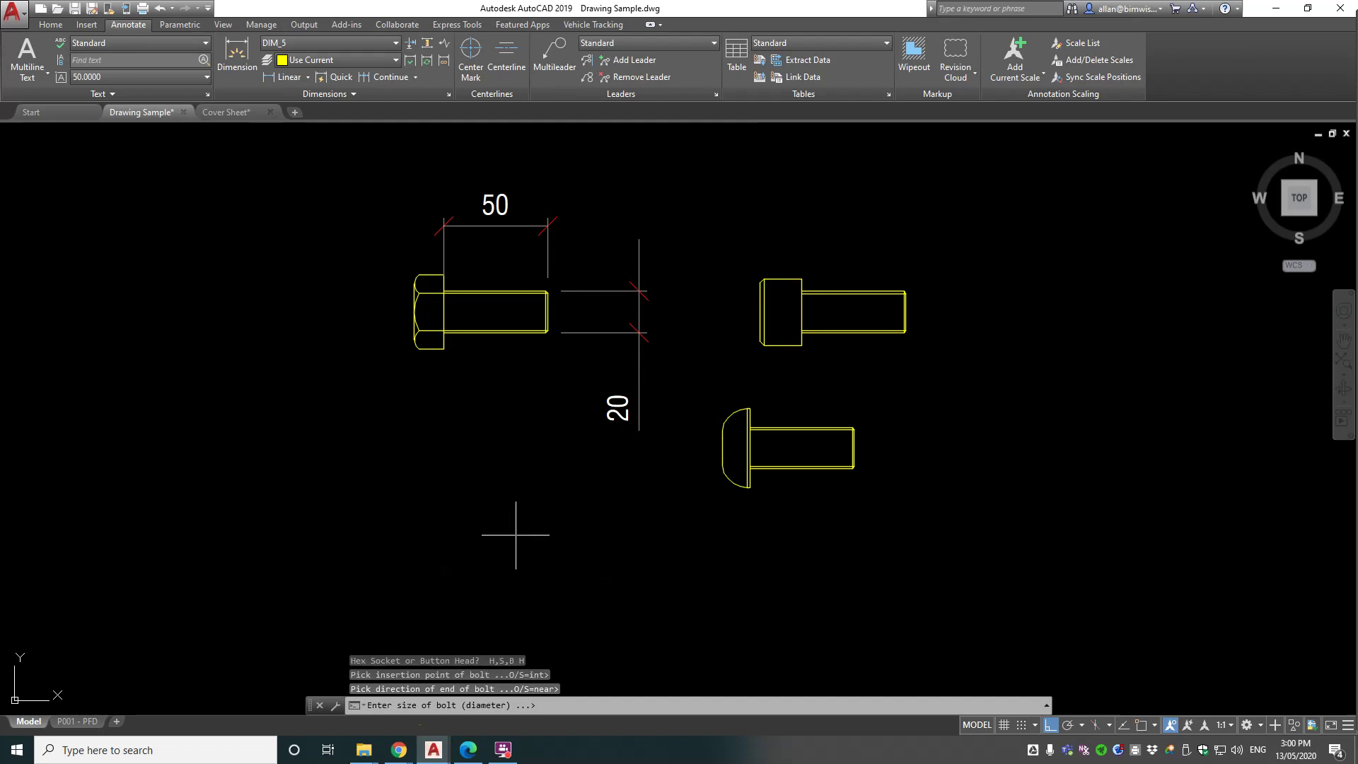
type("20")
key("Return")
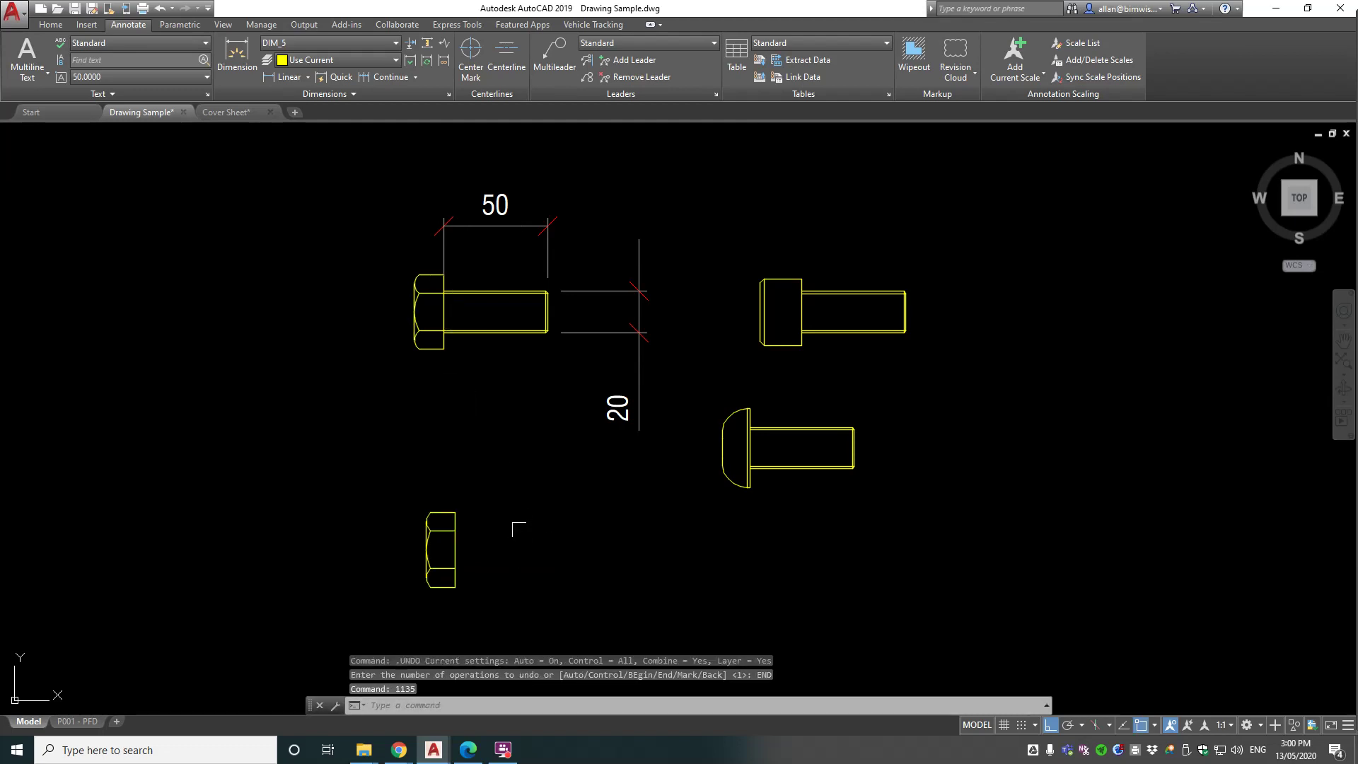
Step: Draw a separate socket head with ELEVHBOLT to the right of the separate hex head, using head type S and diameter 20
key("Up")
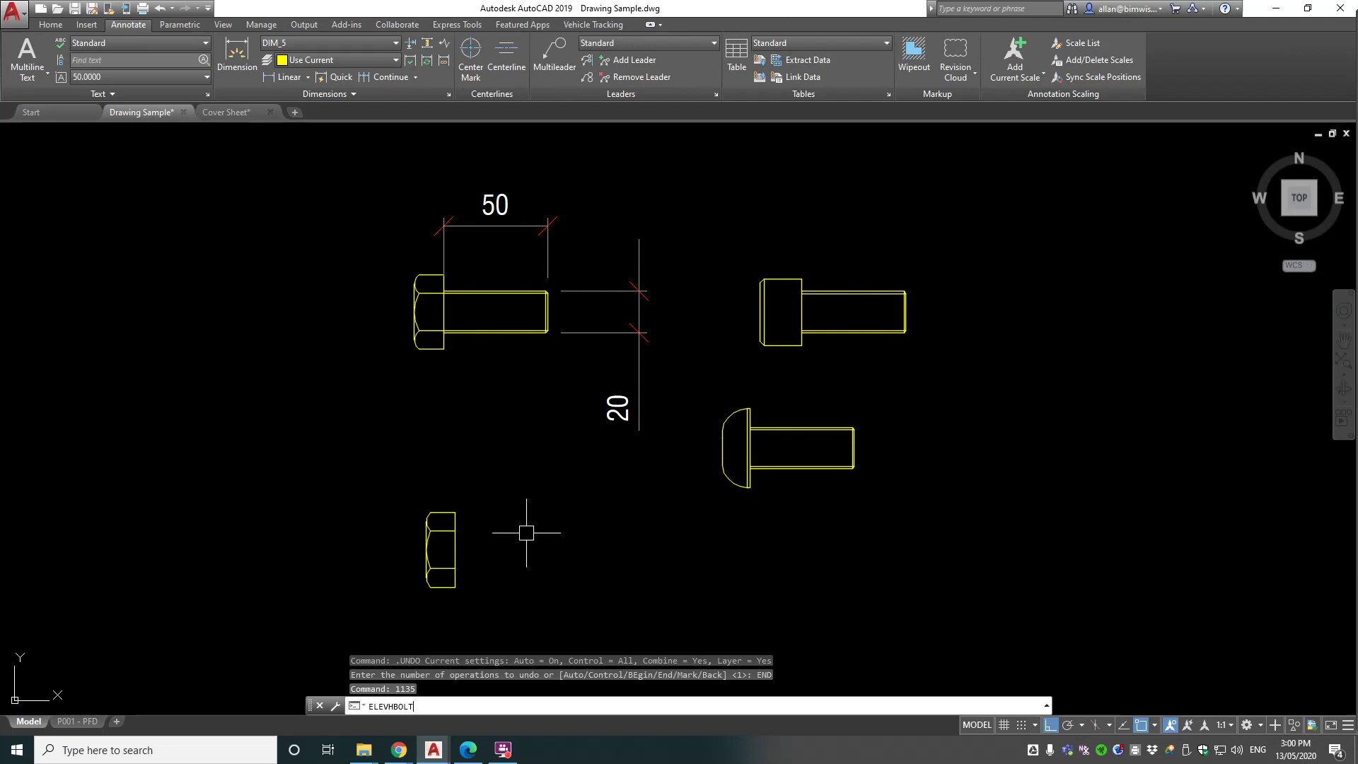
key("Return")
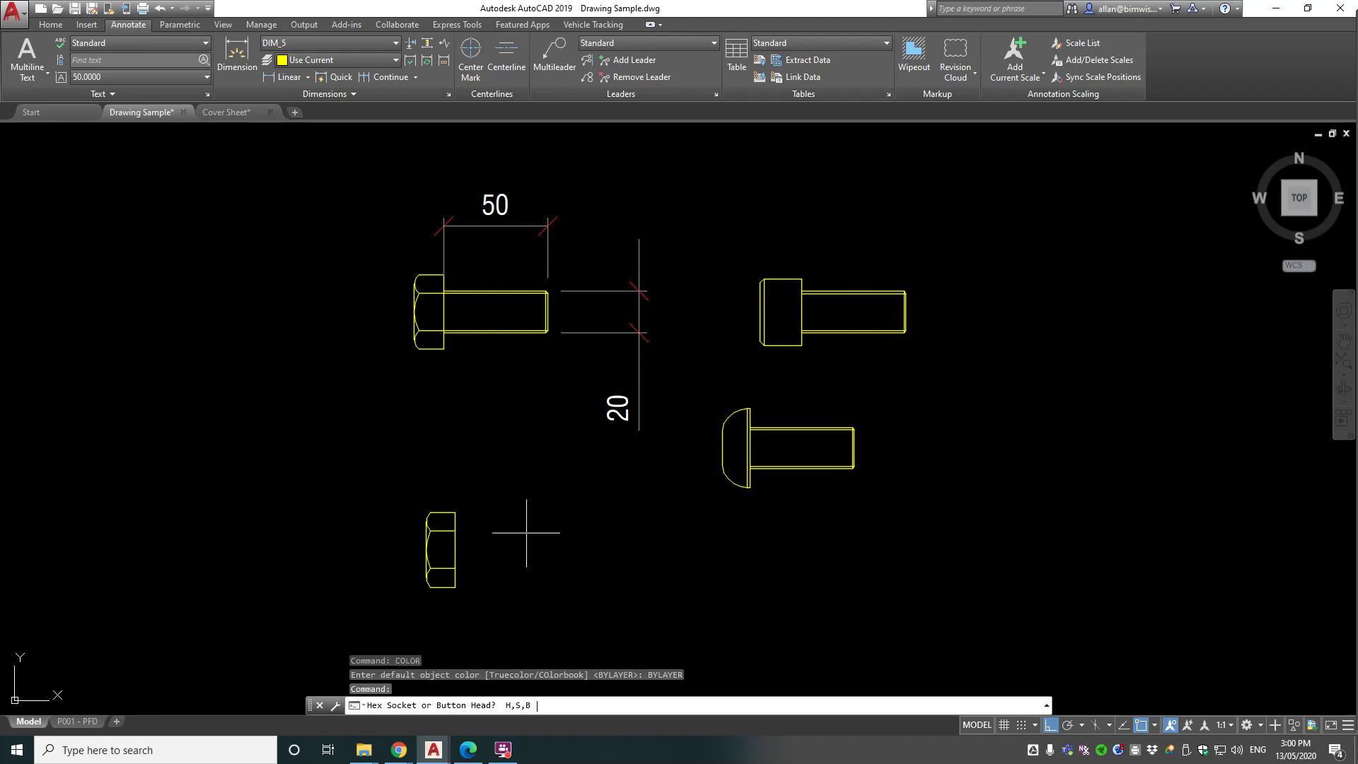
type("S")
key("Return")
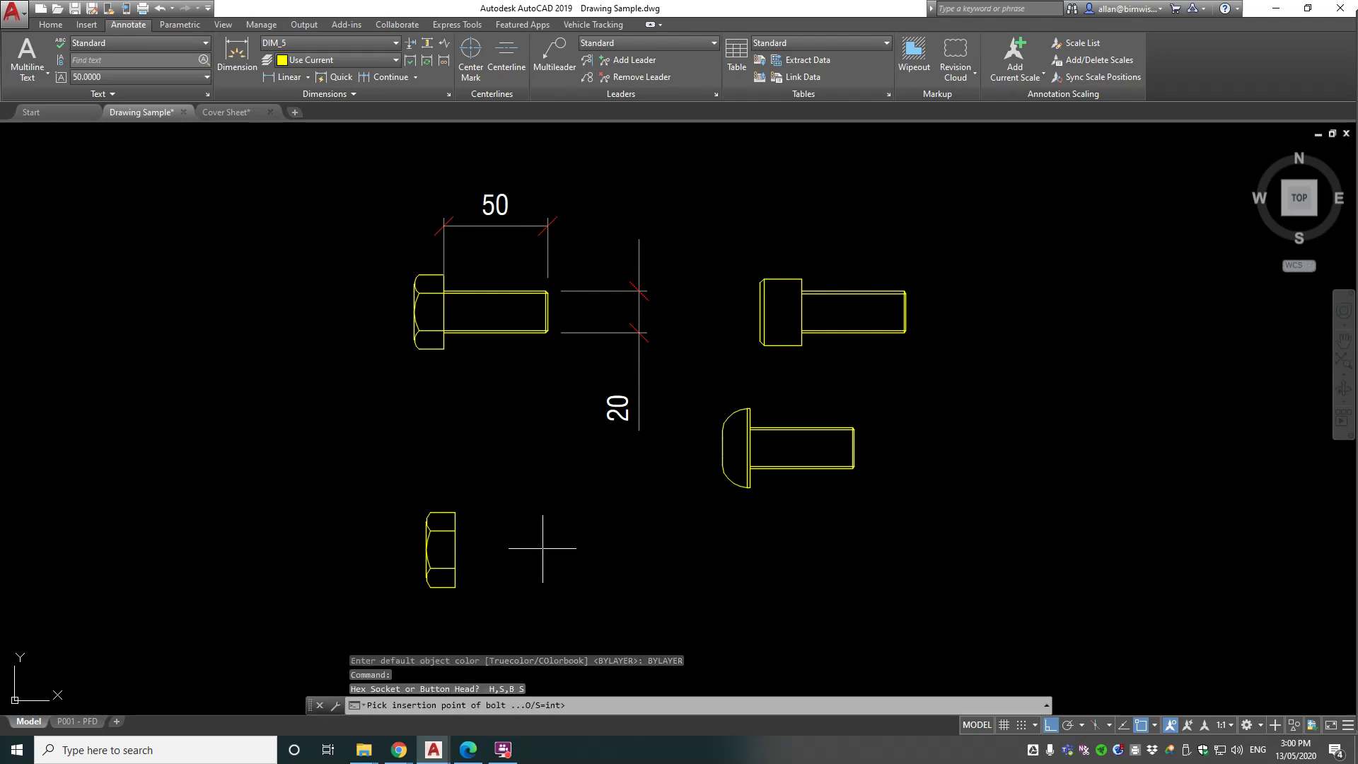
left_click(546, 546)
left_click(633, 546)
type("20")
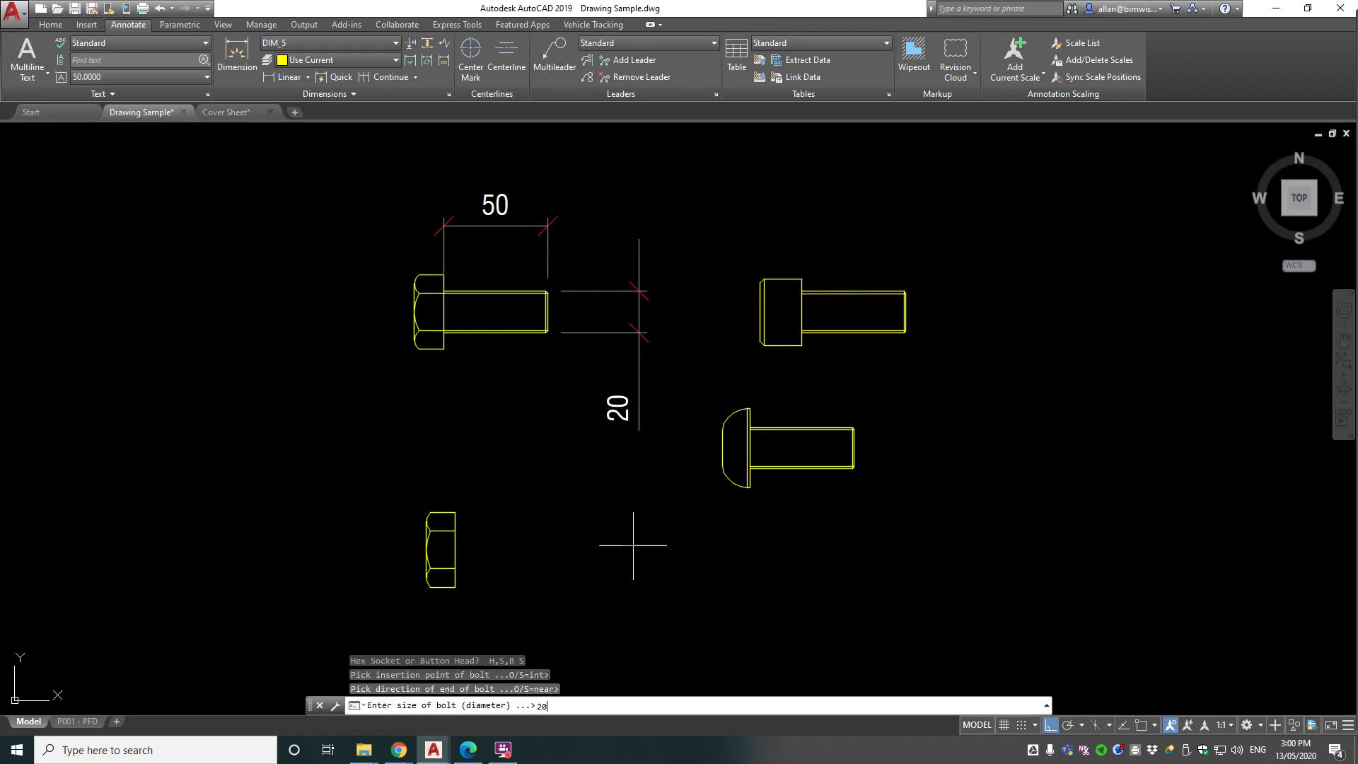
key("Return")
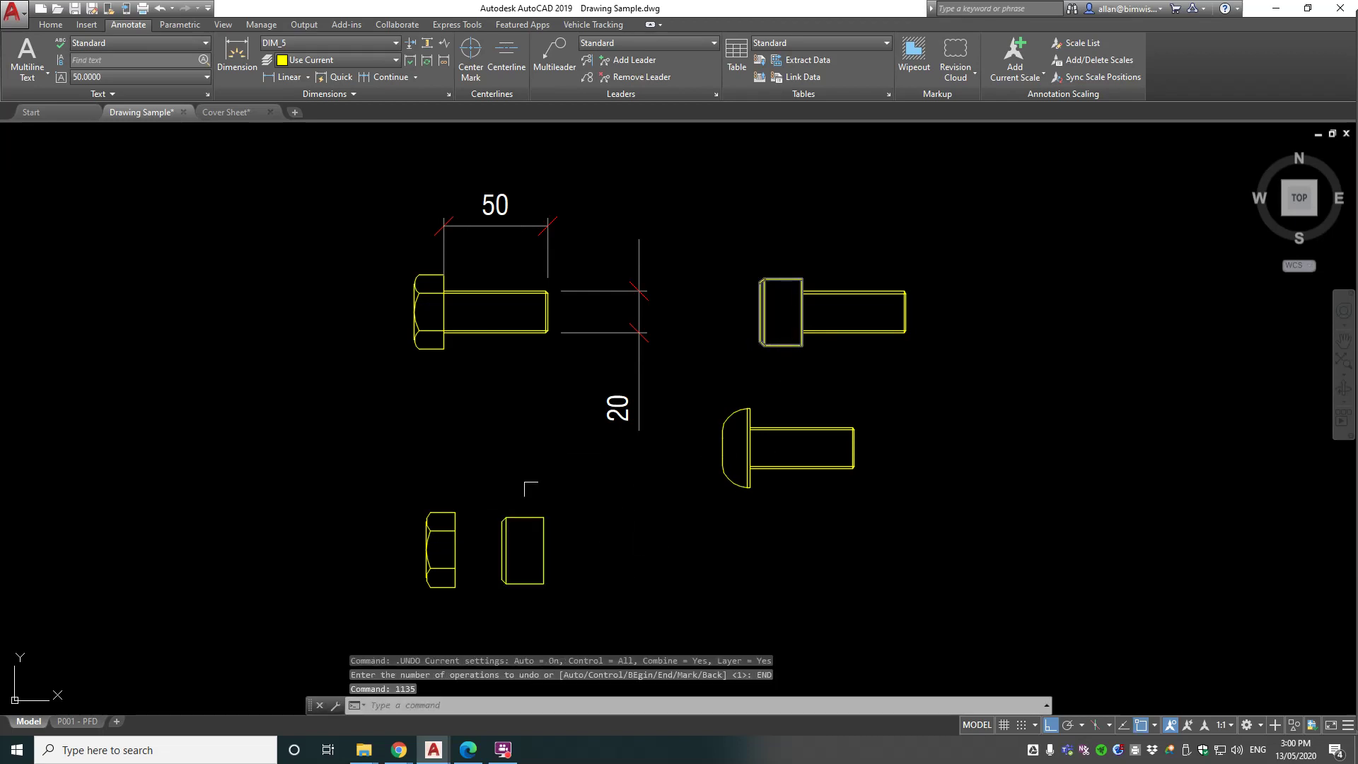
Step: Draw a separate button head with ELEVHBOLT to the right of the separate socket head, using head type B, direction distance 20 and diameter 20
key("Up")
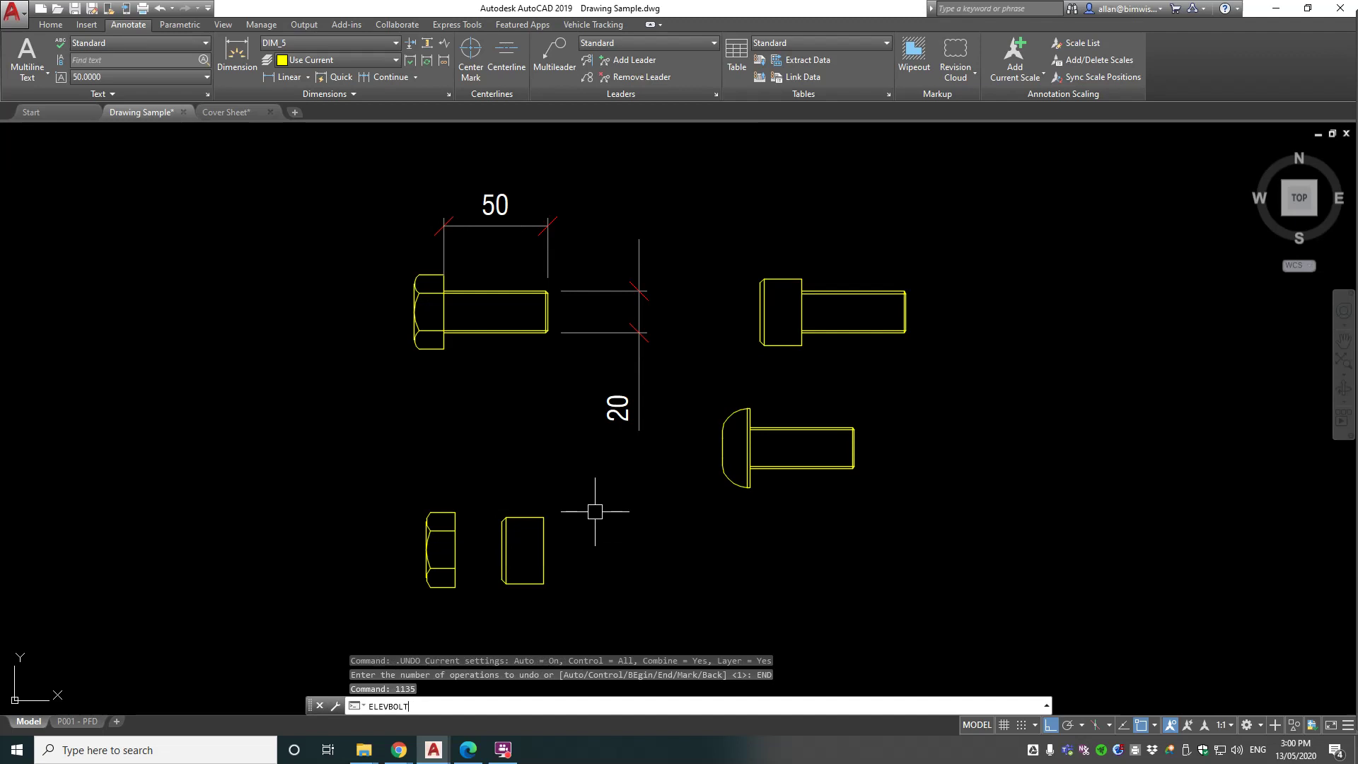
key("Return")
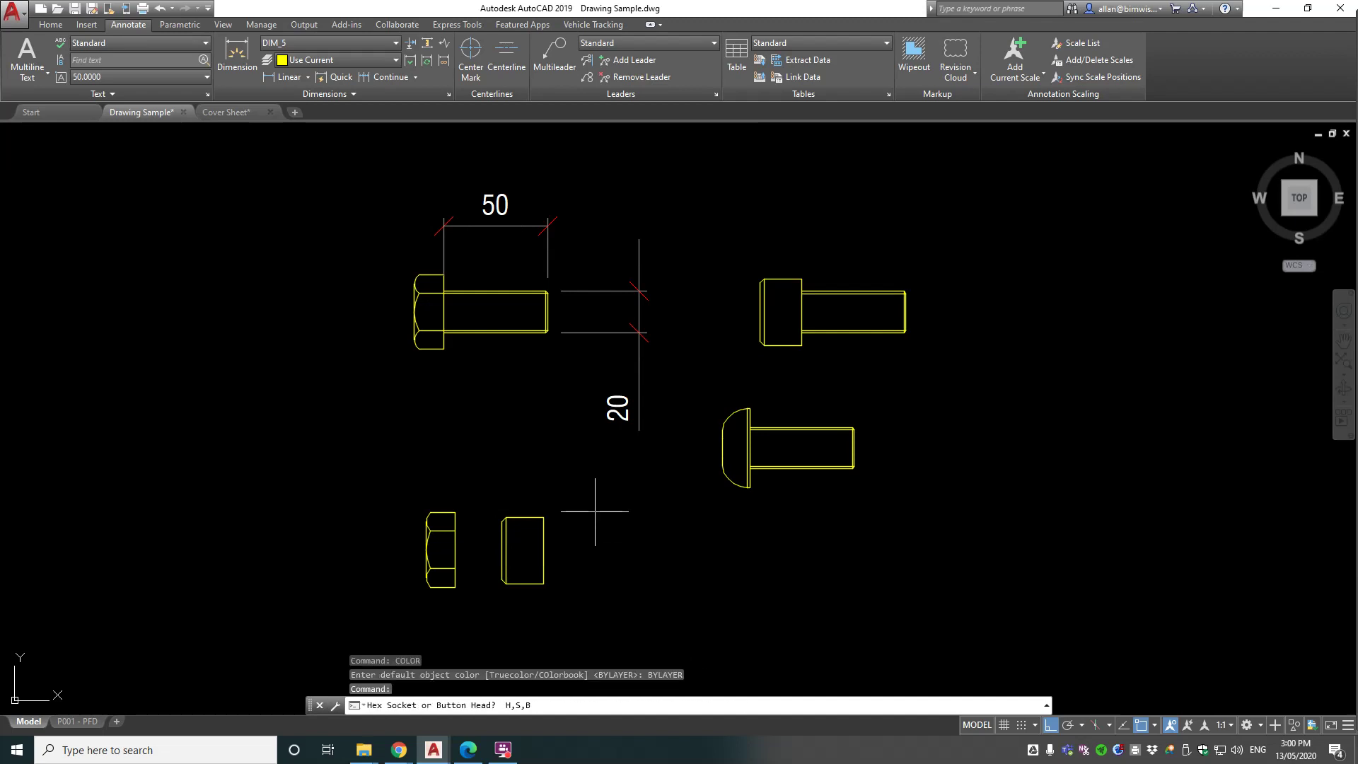
type("B")
key("Return")
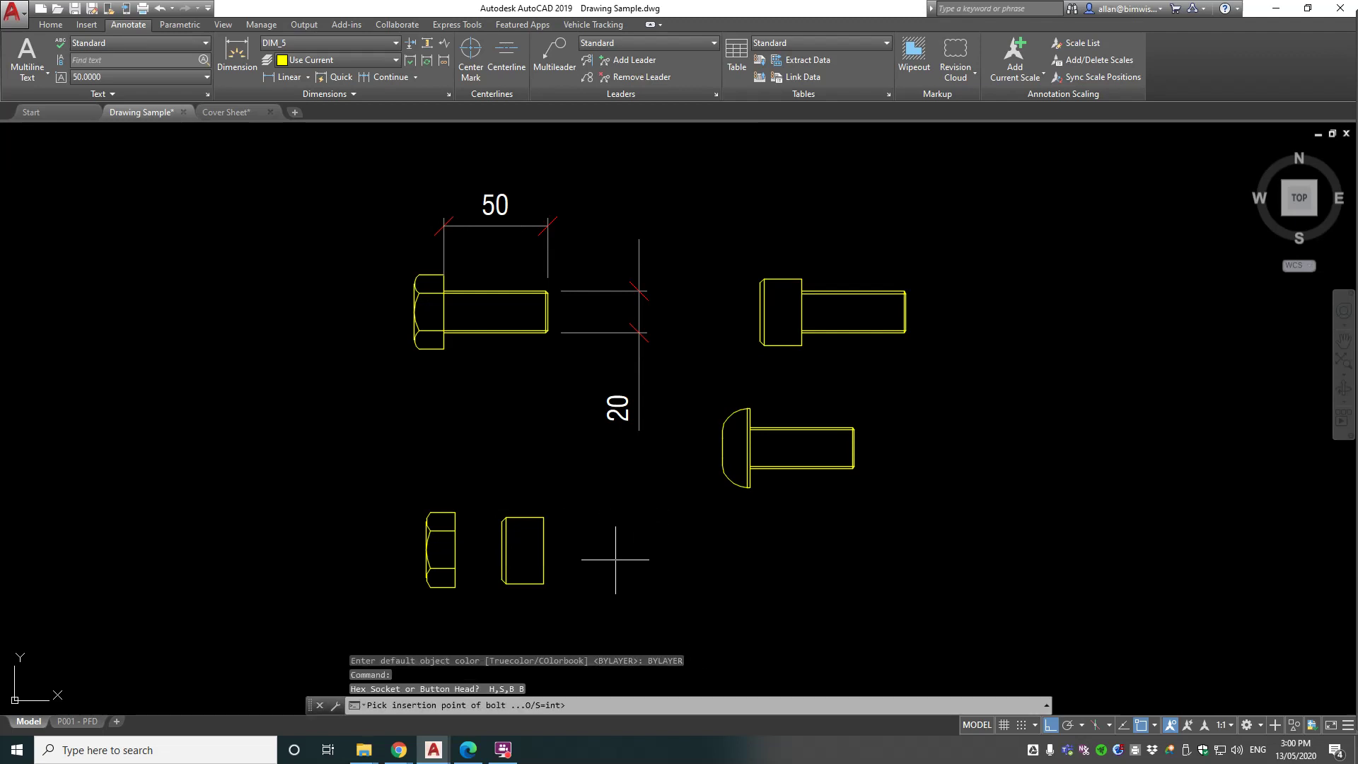
left_click(624, 557)
type("20")
key("Return")
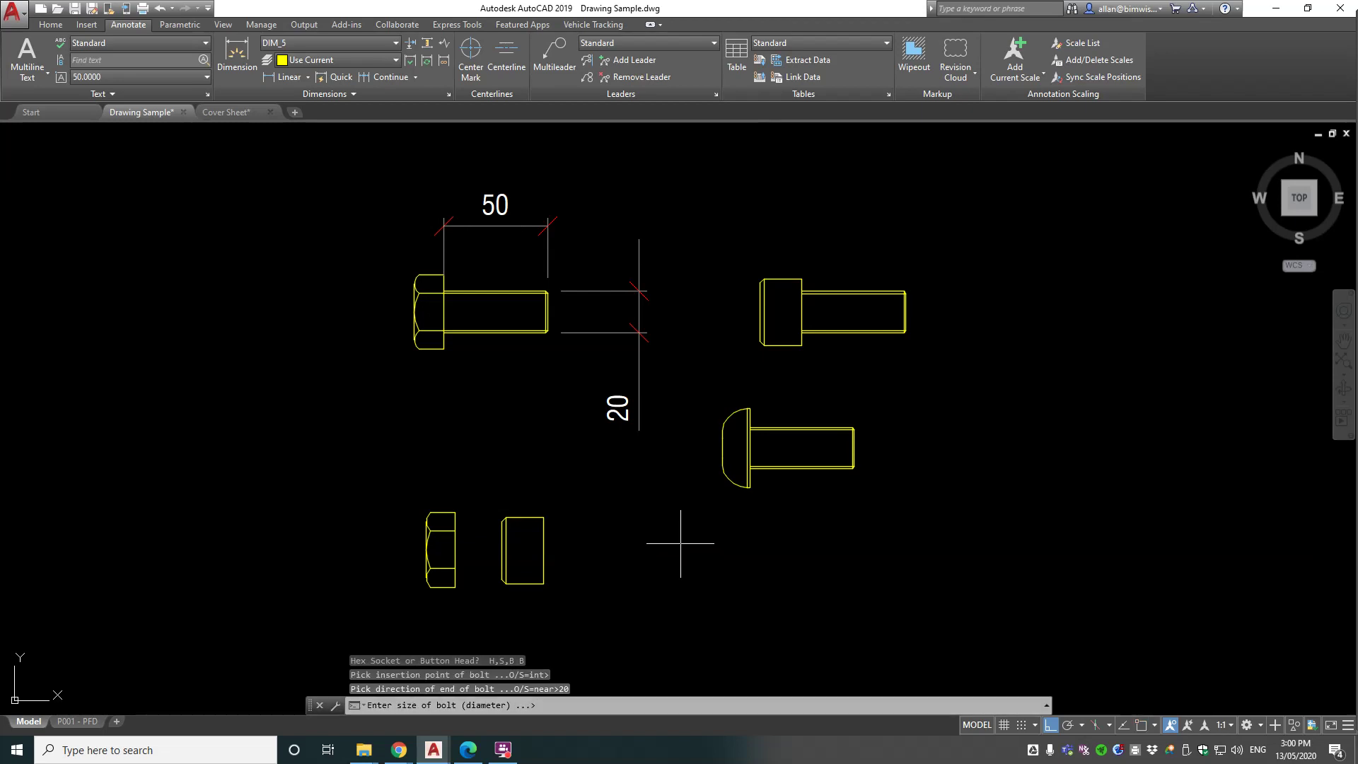
type("20")
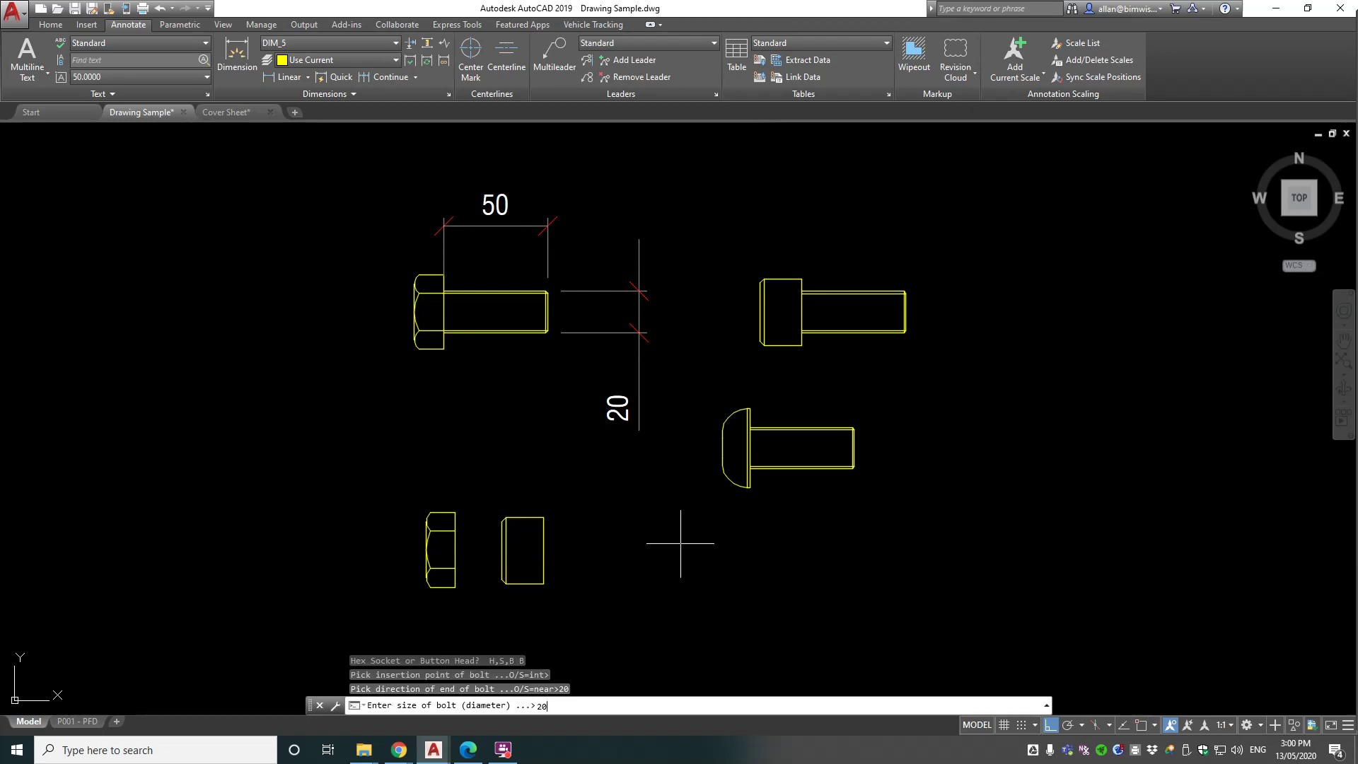
key("Return")
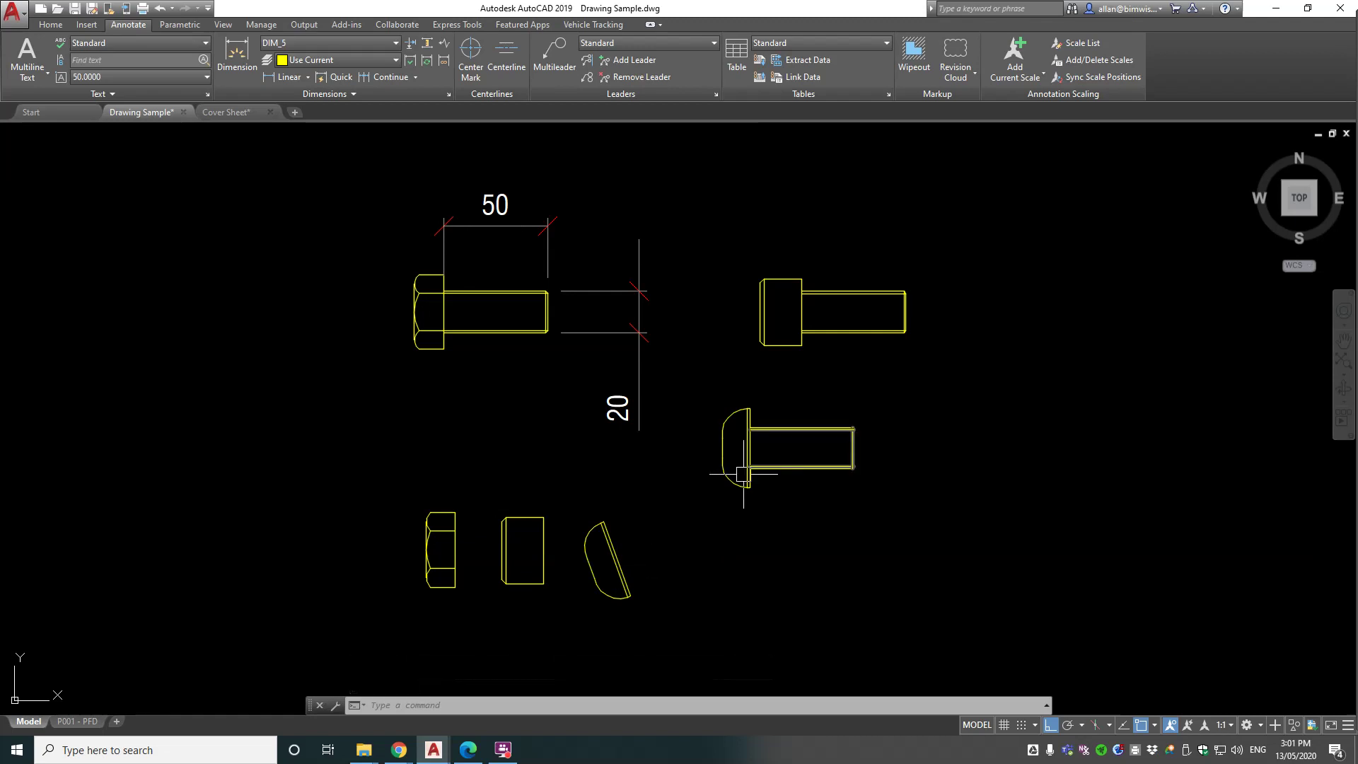
Step: Consult the web page's command list and draw a plan-view hex head with HEXHEAD below the button head bolt, thread diameter 20
left_click(468, 750)
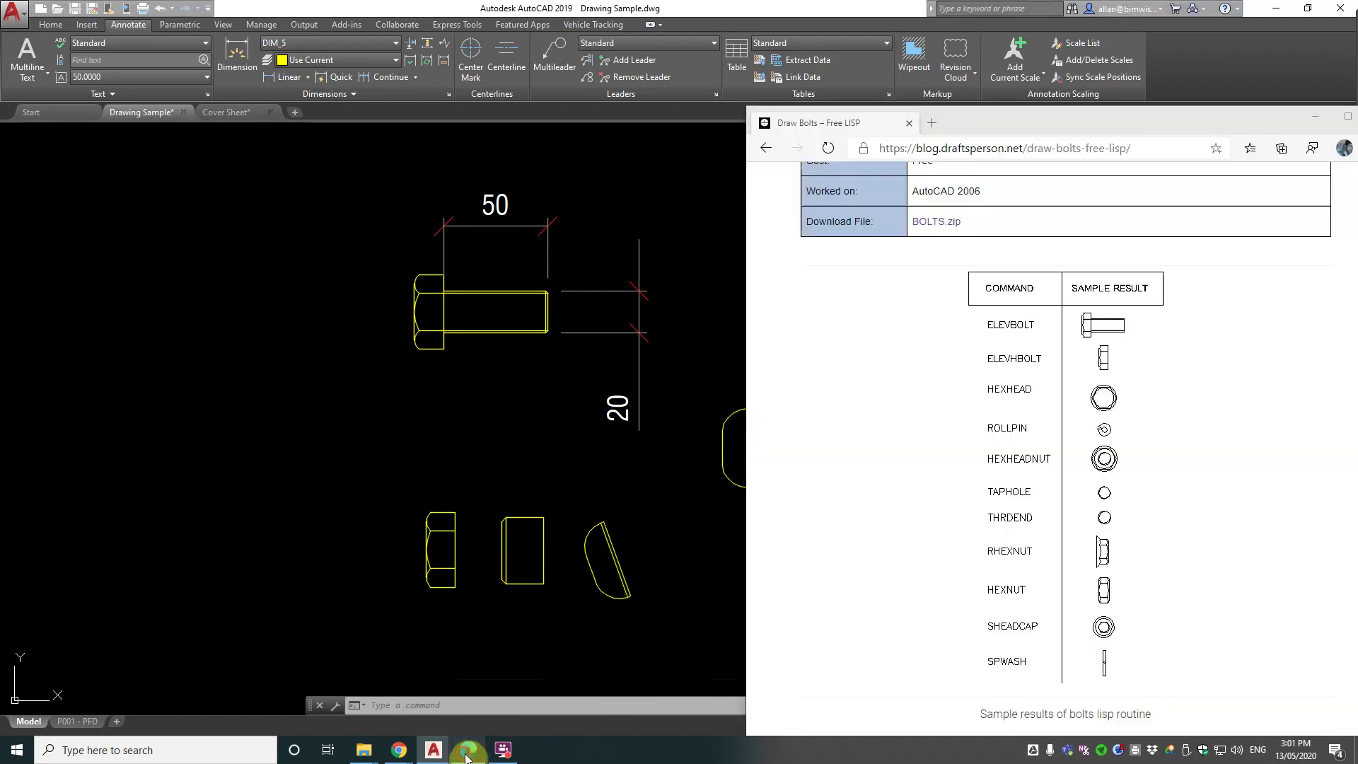
left_click(678, 504)
type("HEXHEA")
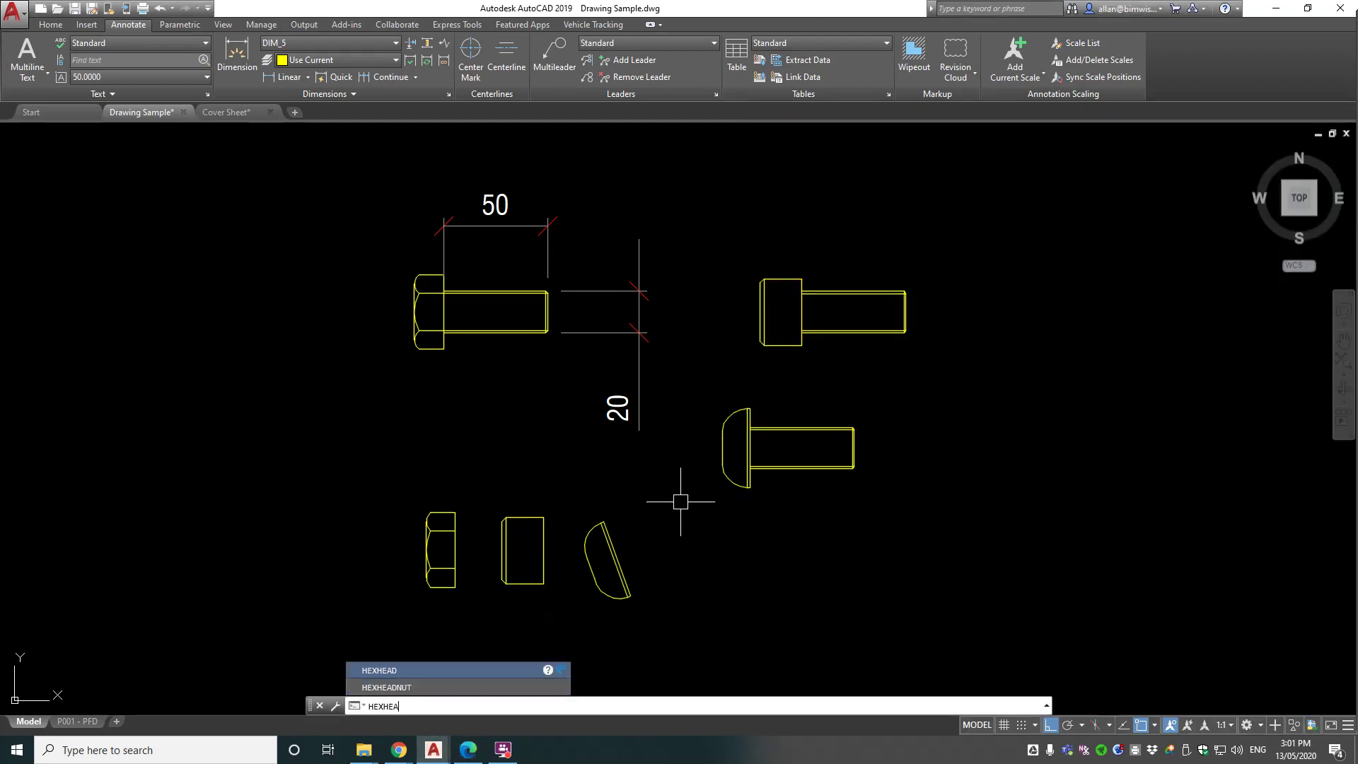
key("Return")
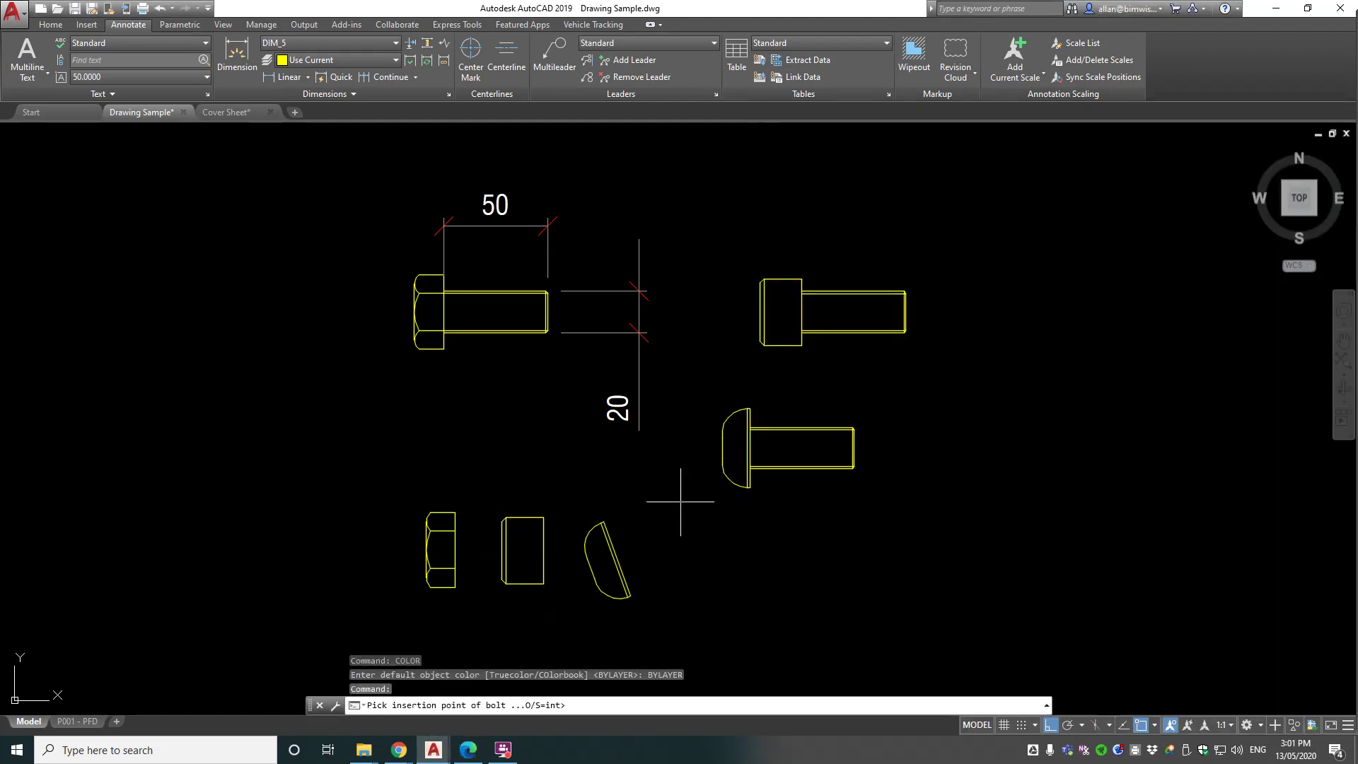
left_click(793, 561)
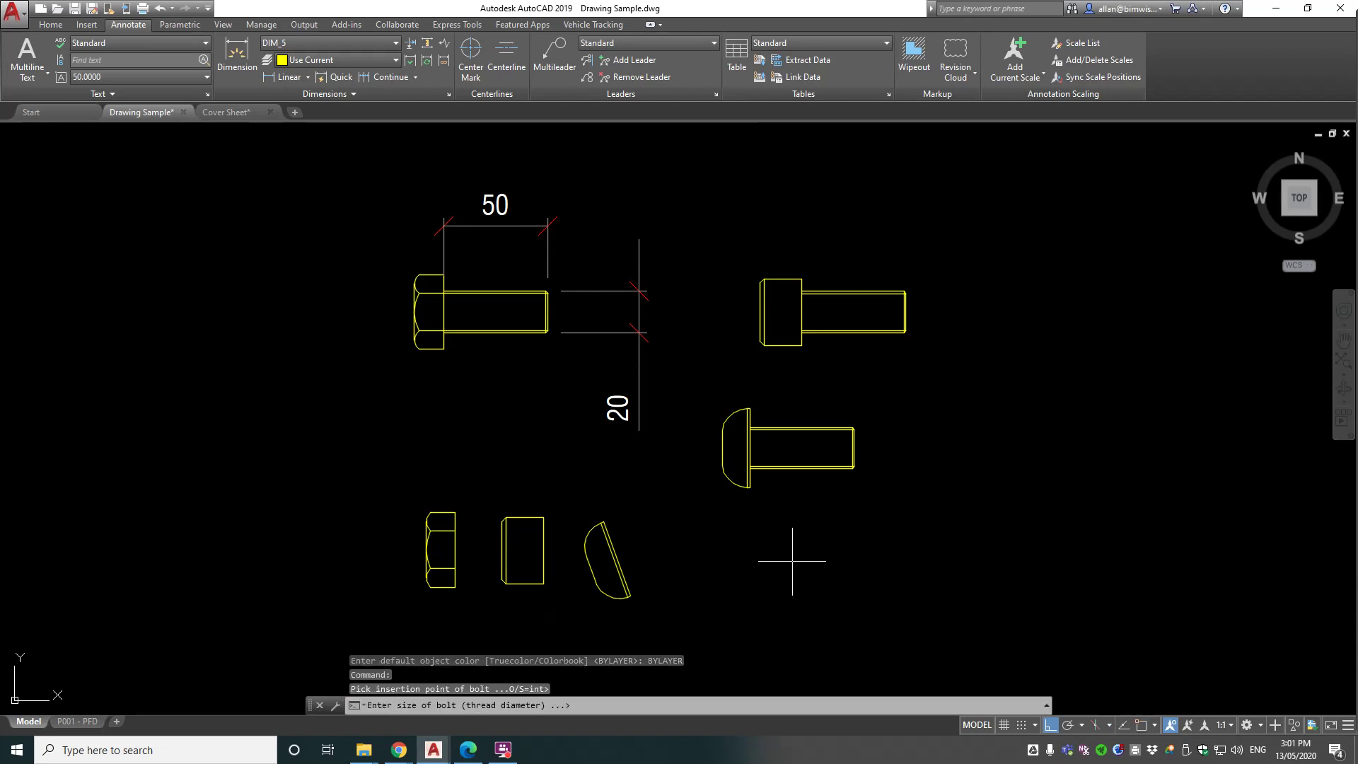
type("20")
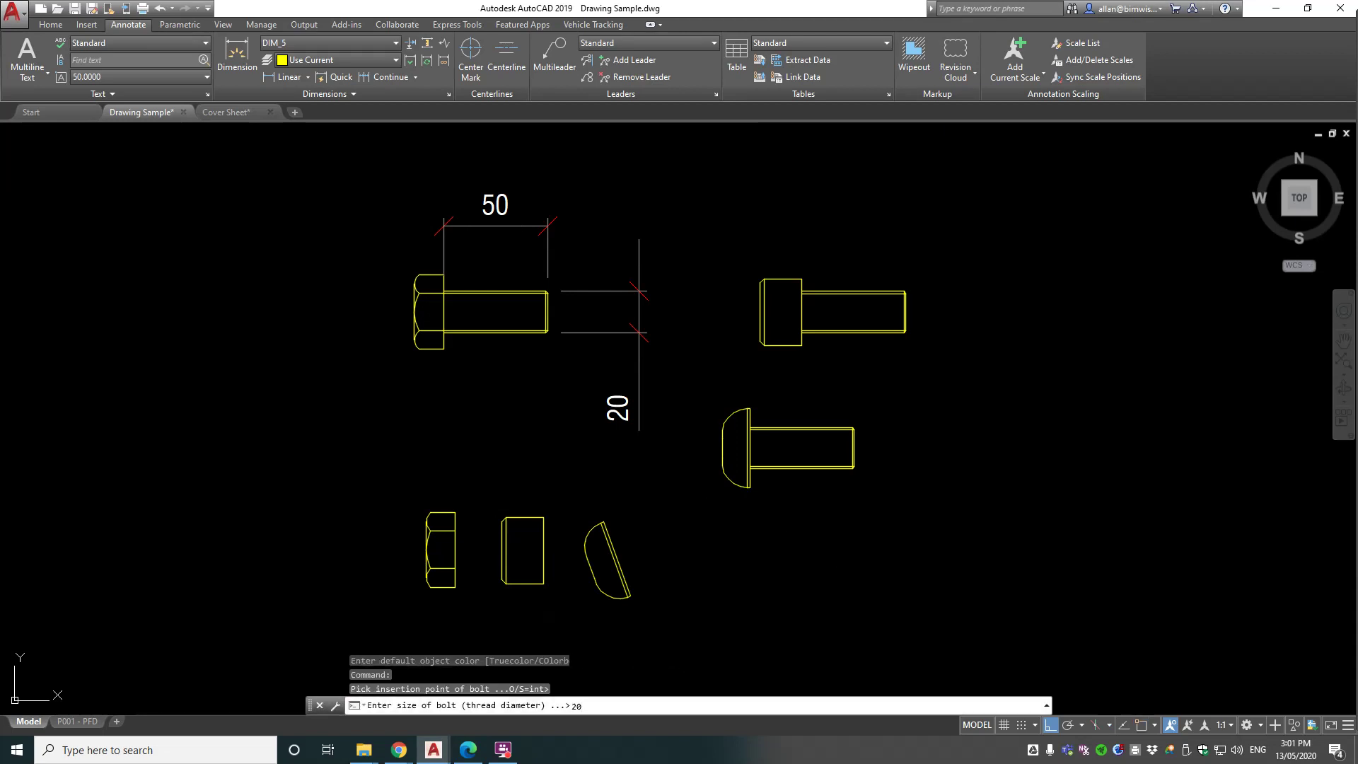
key("Return")
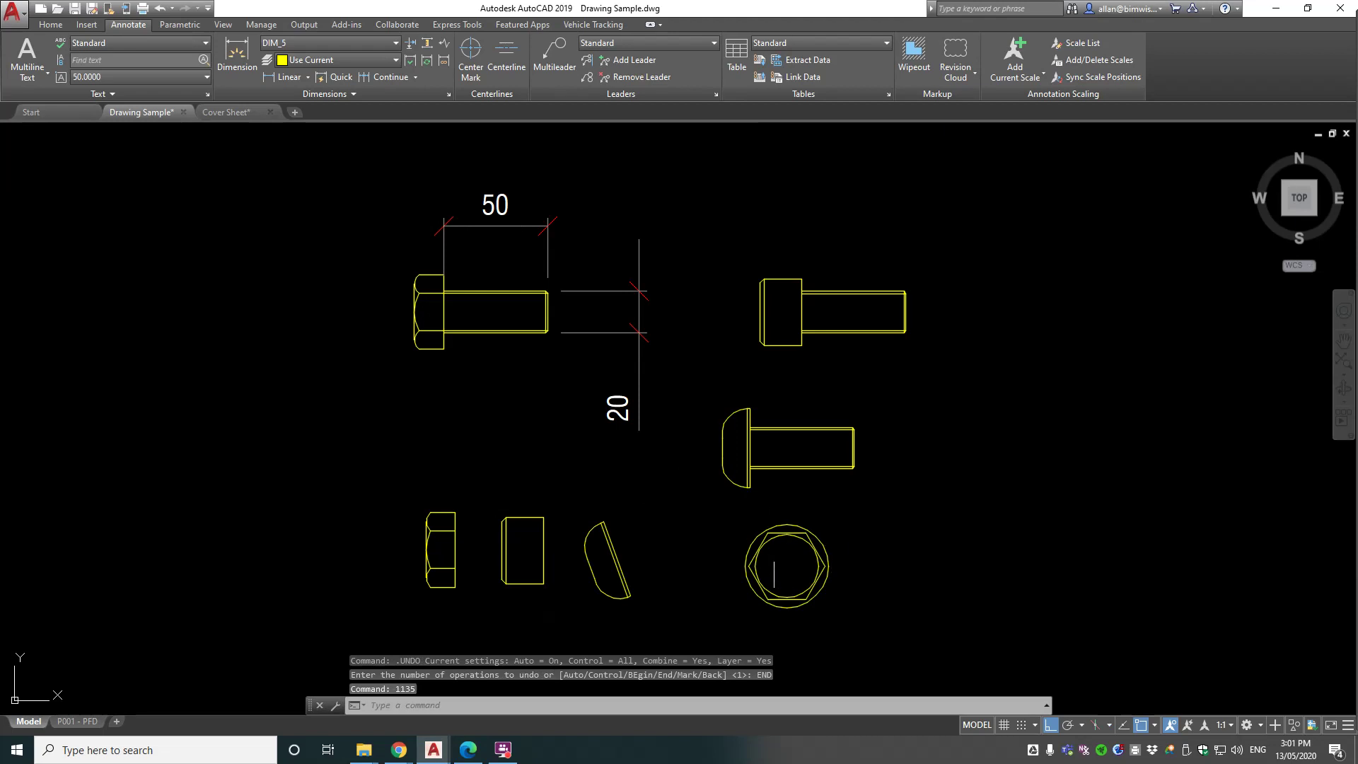
Step: Consult the web page's command list and draw a roll pin with ROLLPIN to the right of the plan hex head, outside diameter 20
left_click(470, 752)
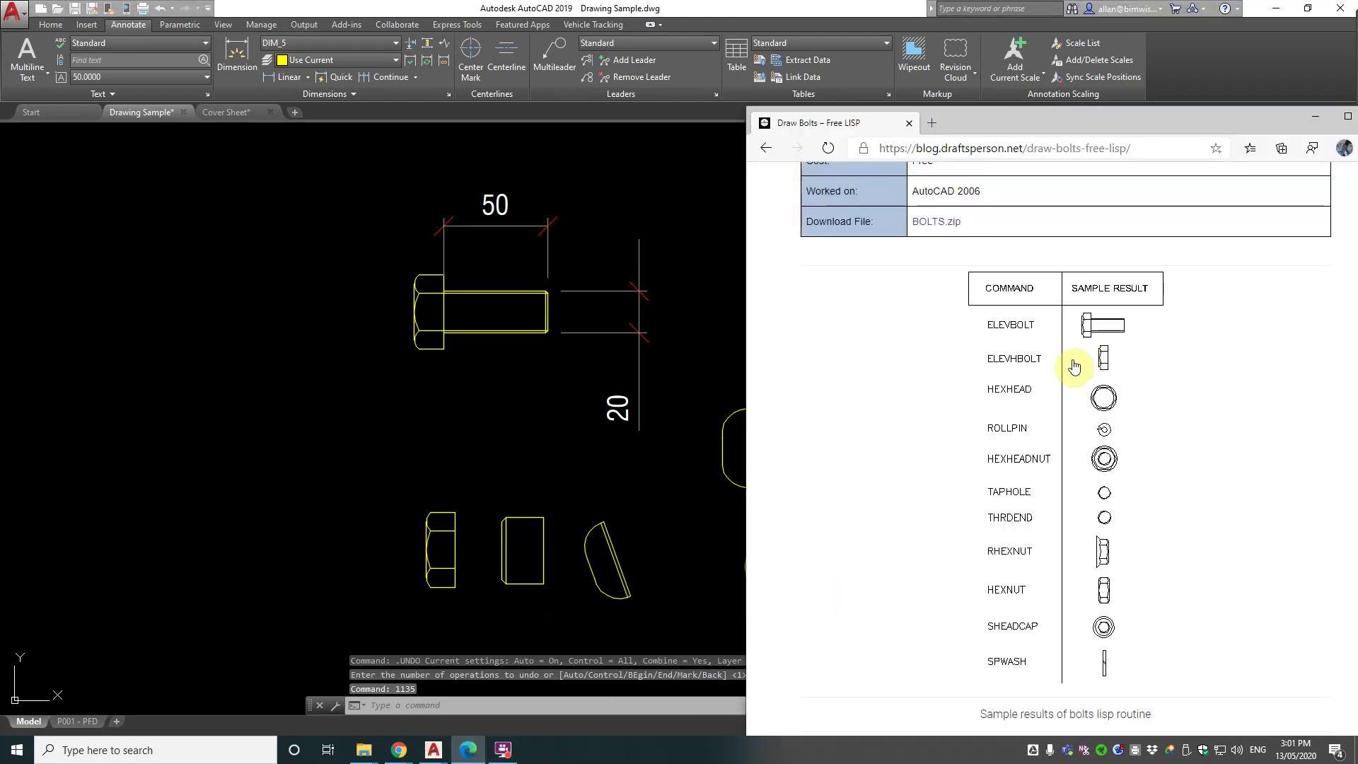
left_click(695, 578)
type("ROLLPIN")
key("Return")
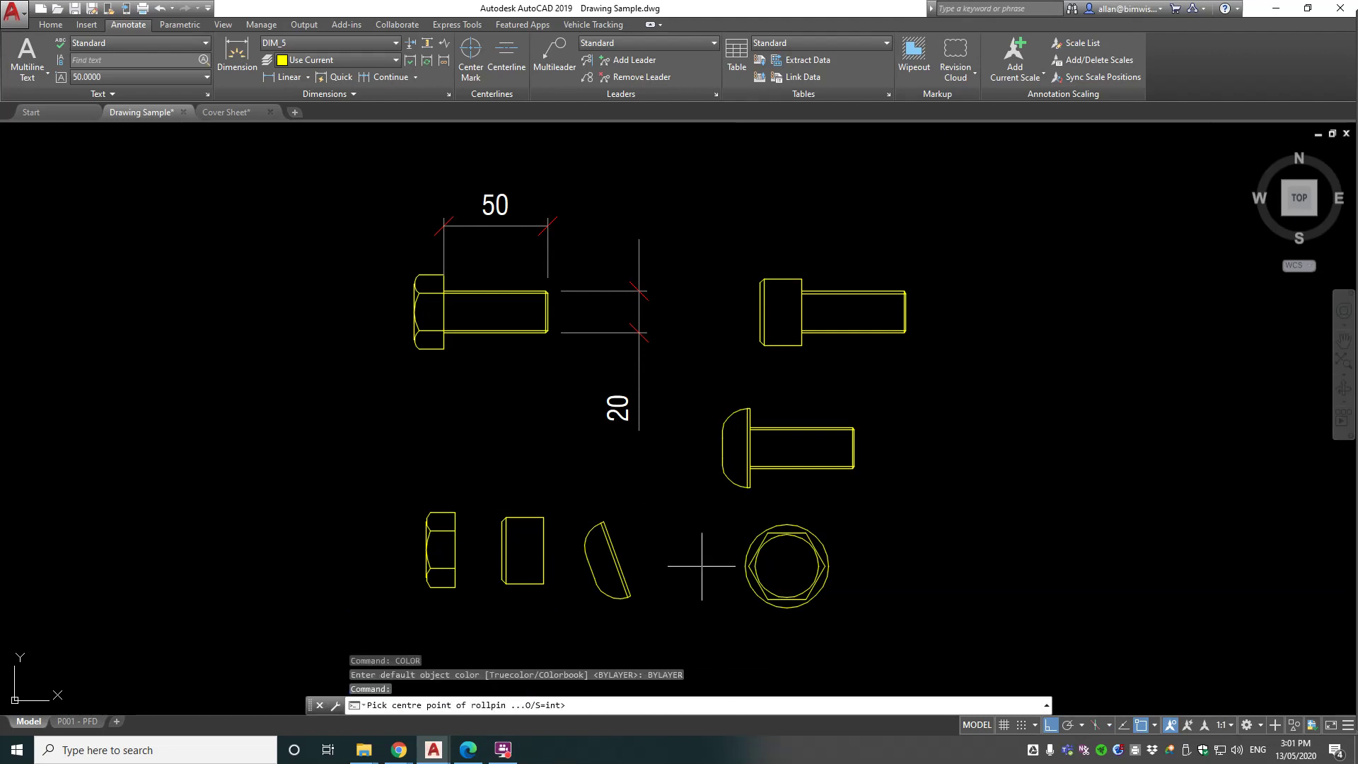
left_click(975, 515)
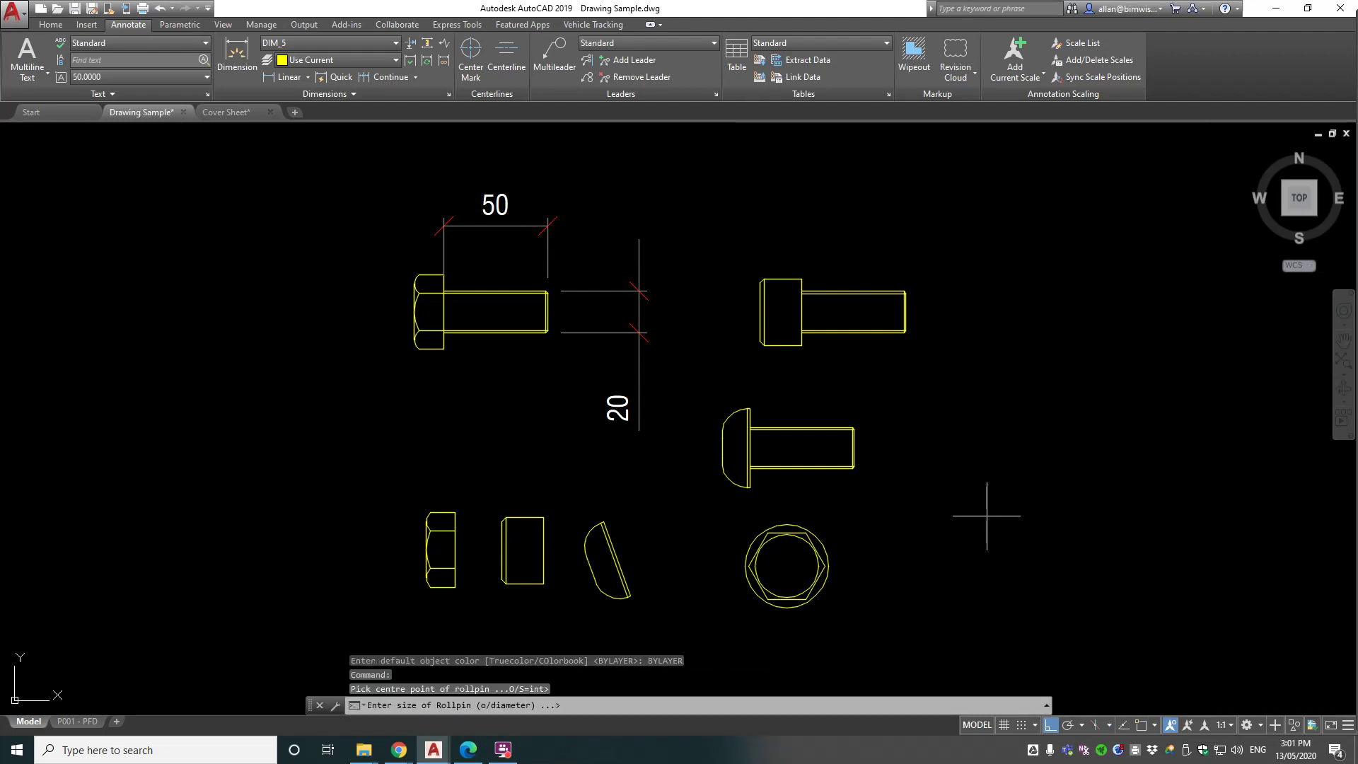
type("20")
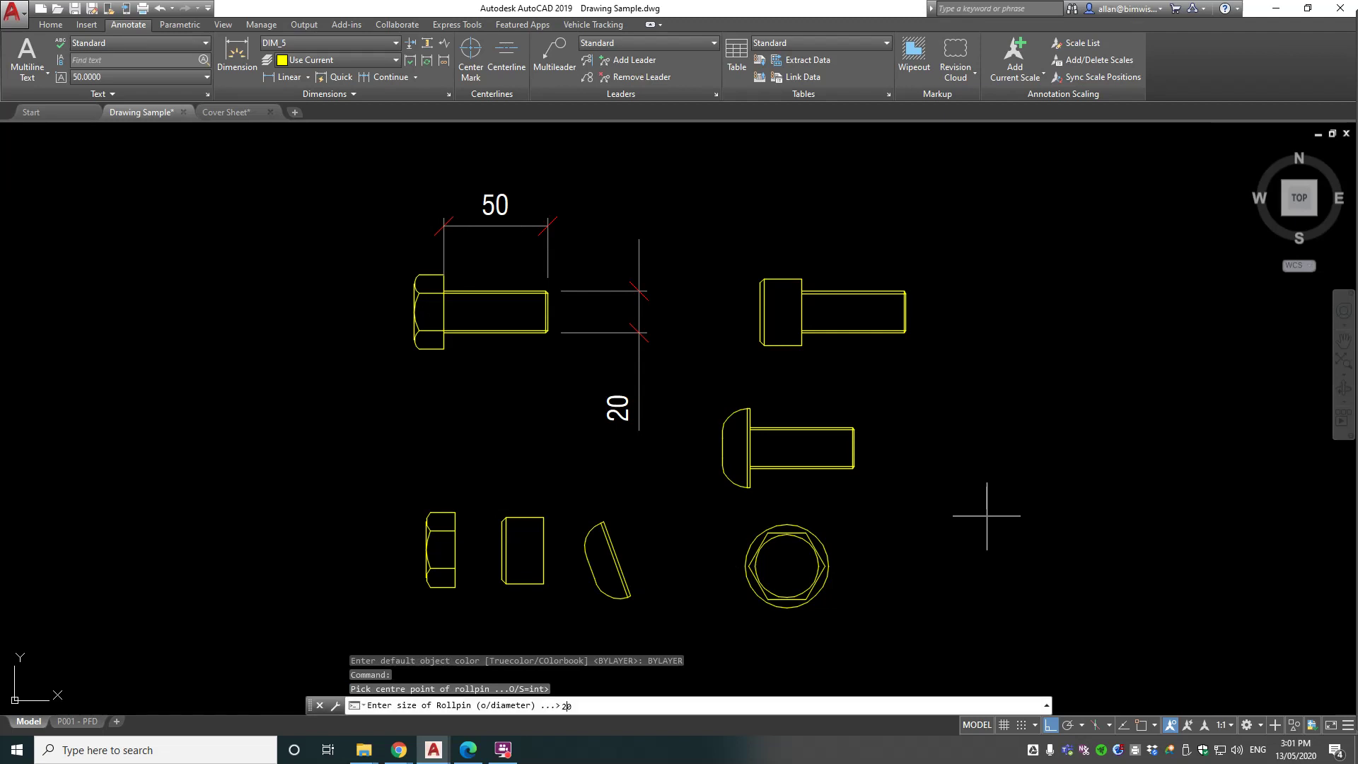
key("Return")
scroll(1034, 515, "up", 4)
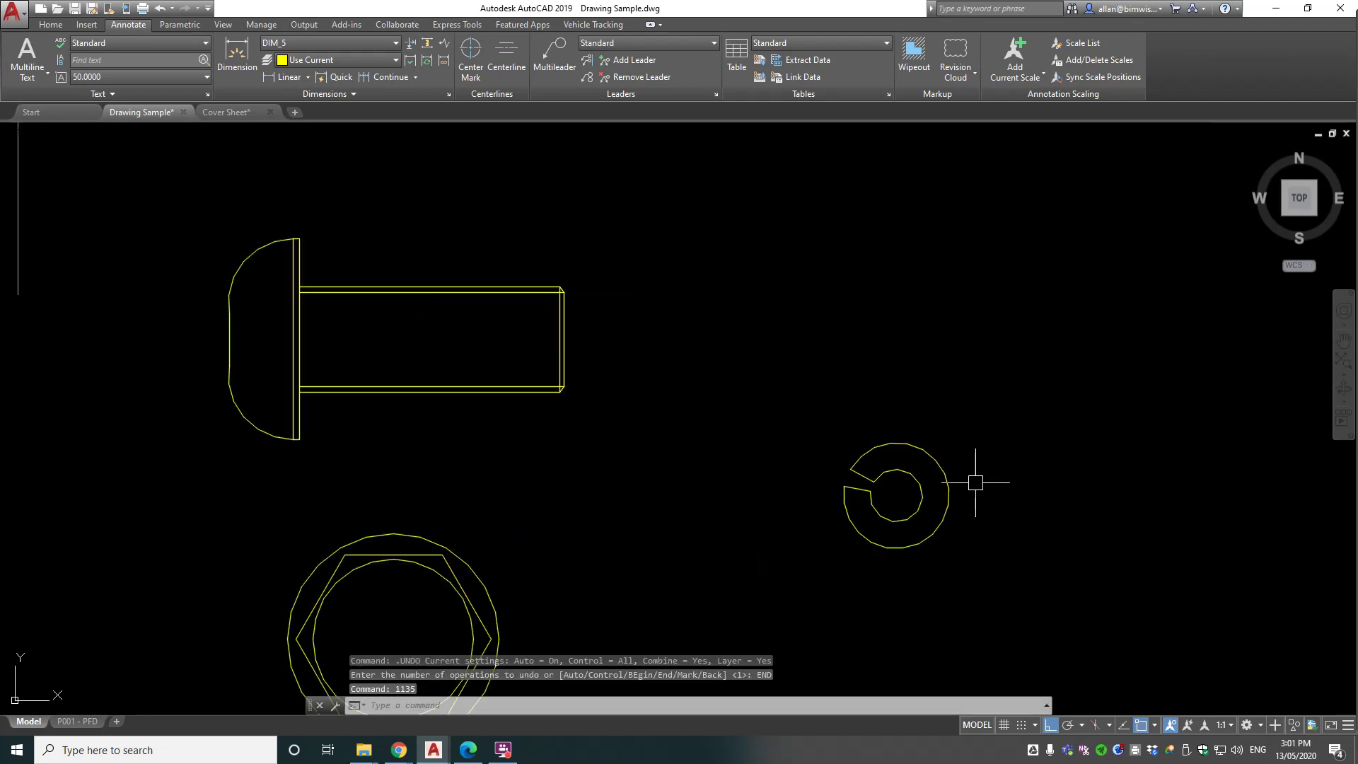
Step: Draw a second roll pin with ROLLPIN to the right of the first one, outside diameter 50
scroll(990, 470, "down", 3)
middle_click_drag(1000, 465, 795, 449)
type("ROLLPIN")
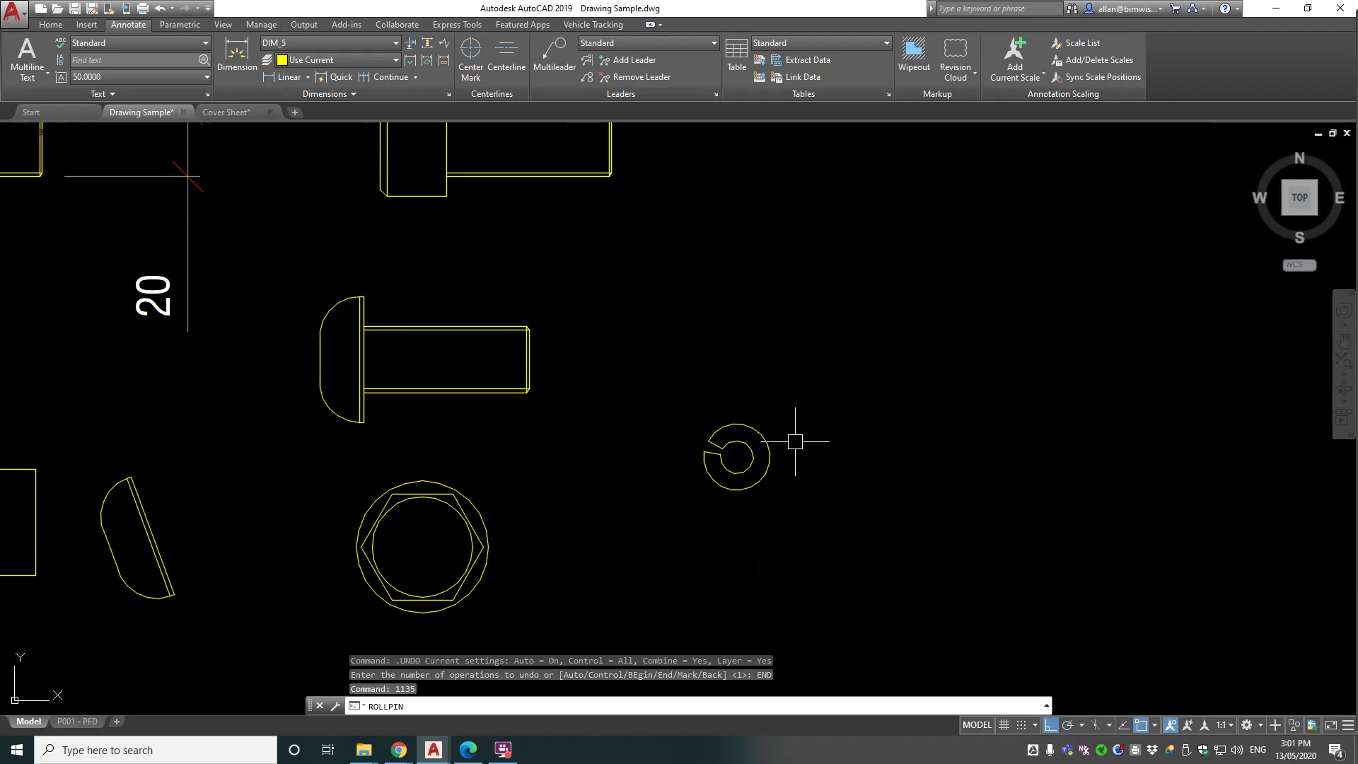
key("Return")
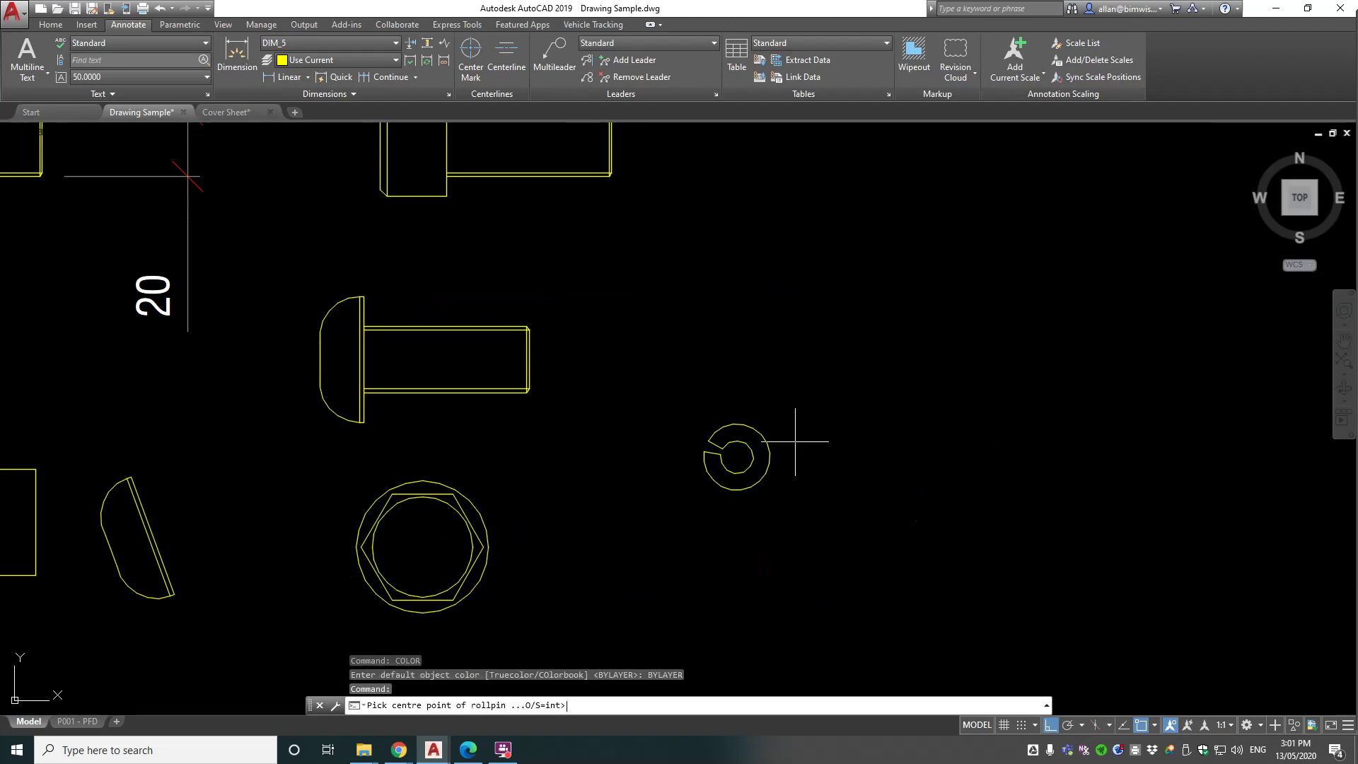
left_click(932, 471)
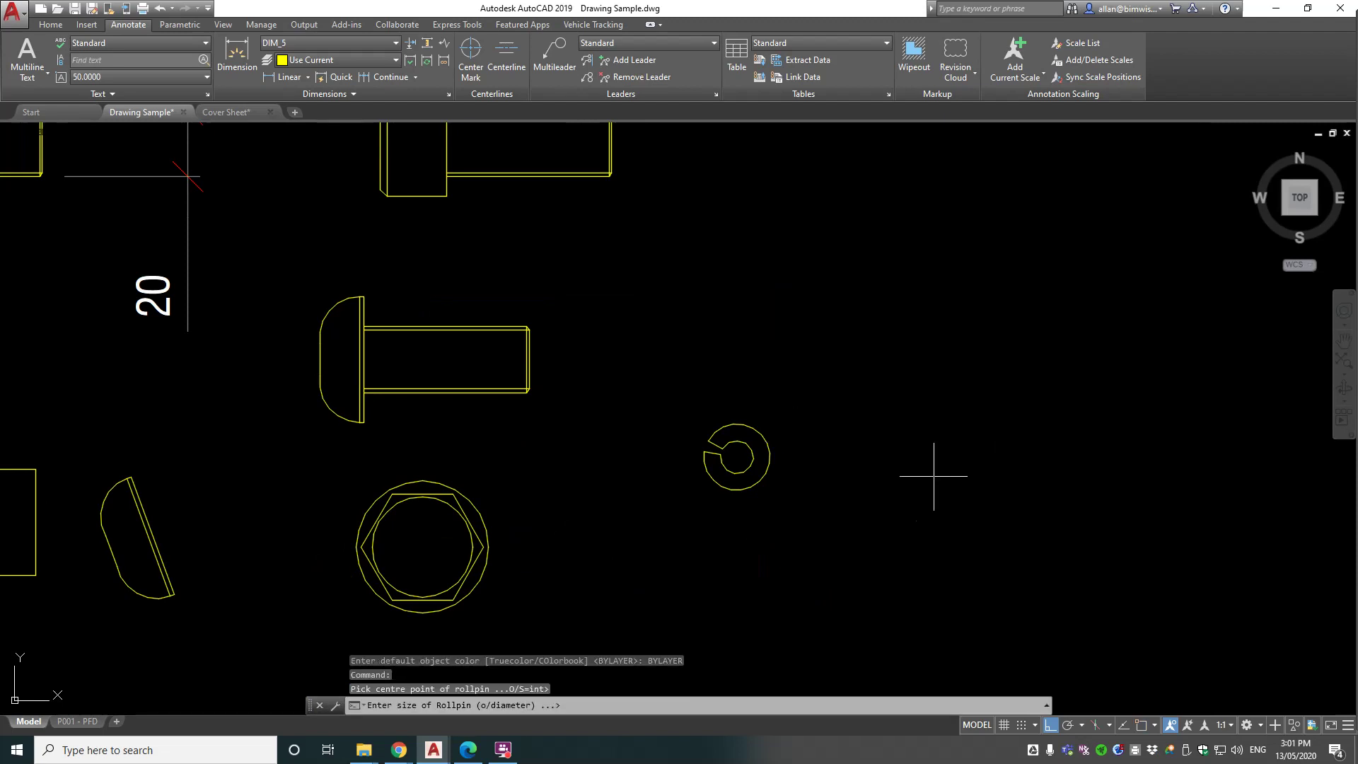
type("50")
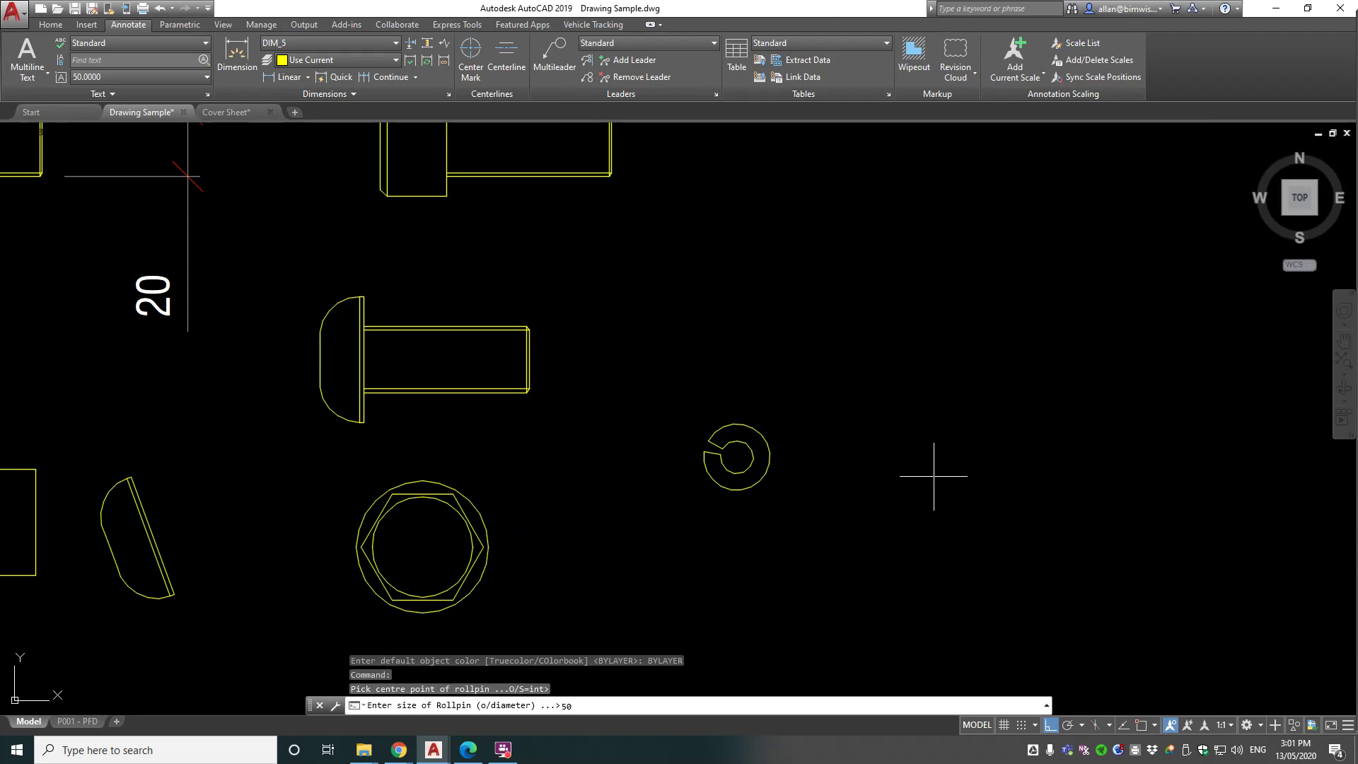
key("Return")
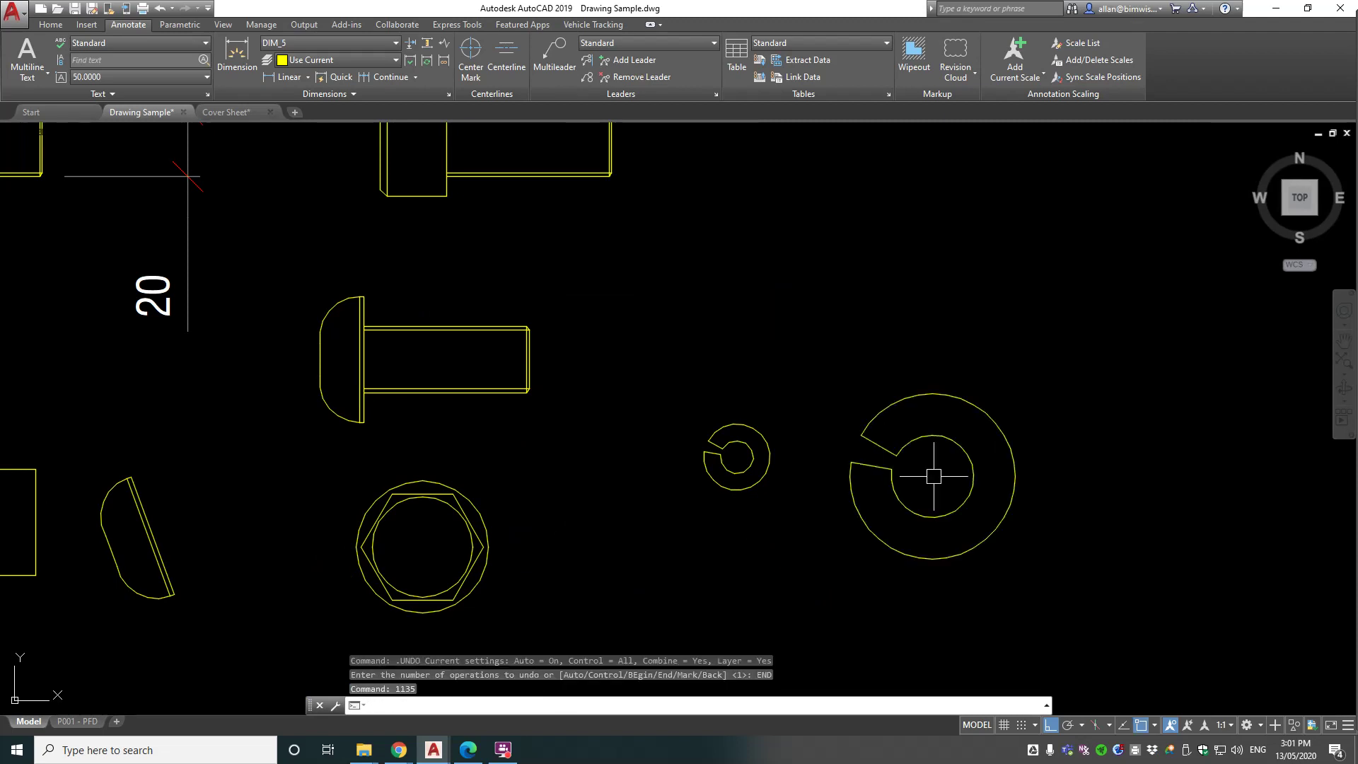
left_click(280, 77)
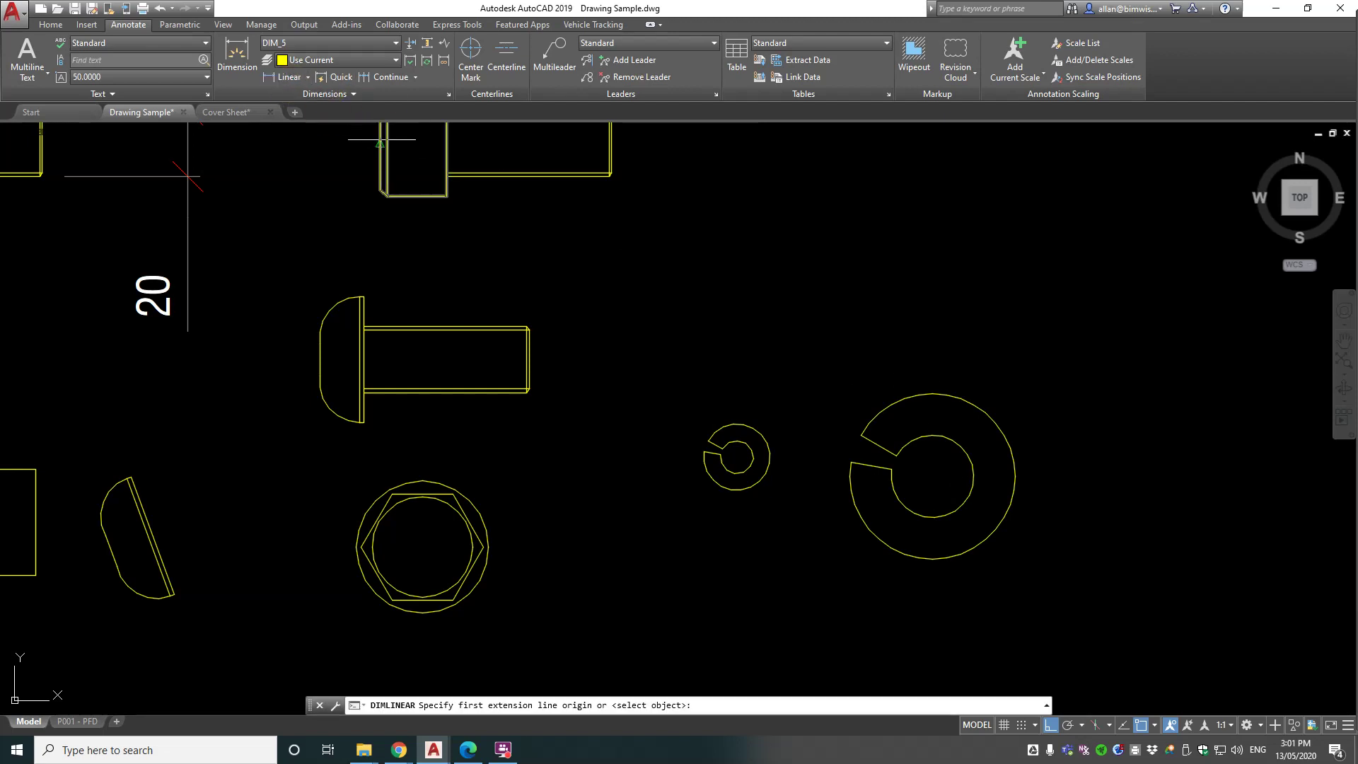
right_click(1011, 481, "shift")
key("Escape")
key("Escape")
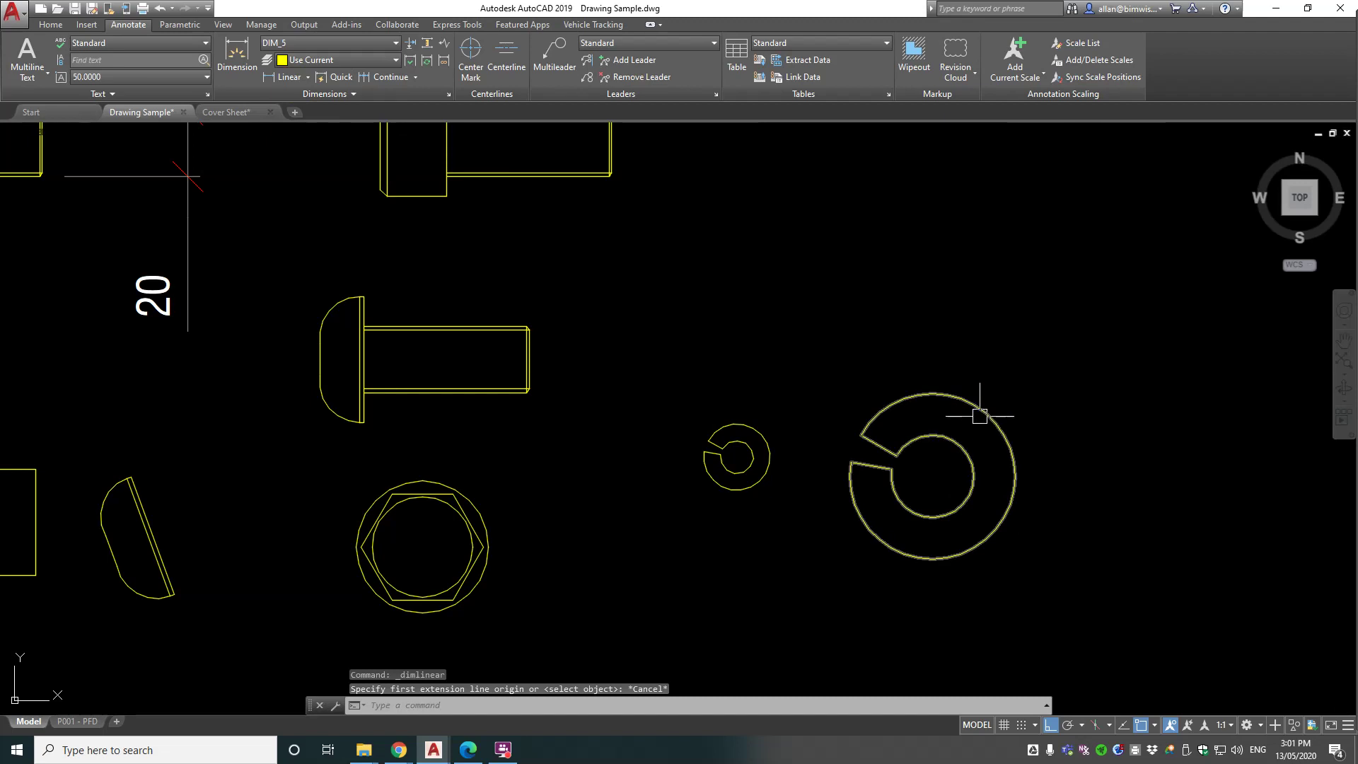
left_click(982, 411)
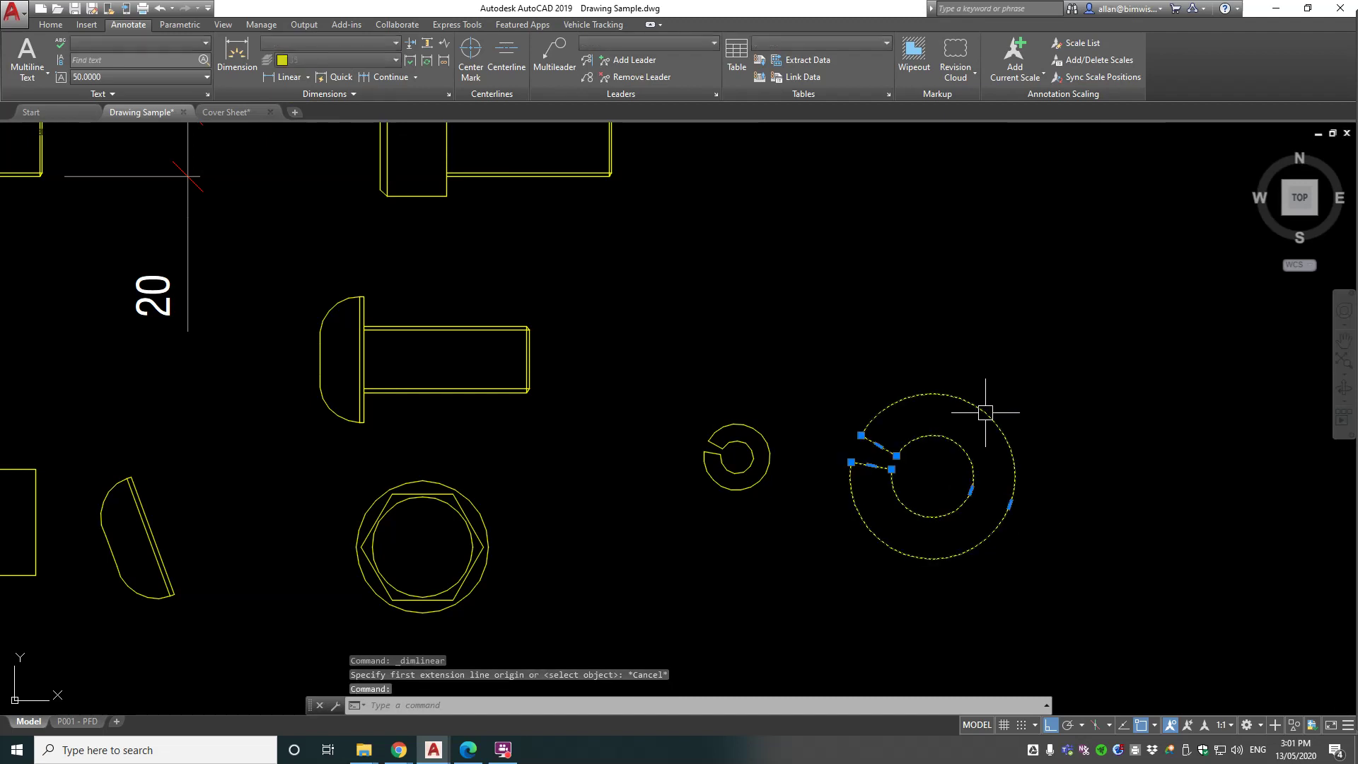
key("Escape")
type("c")
key("Return")
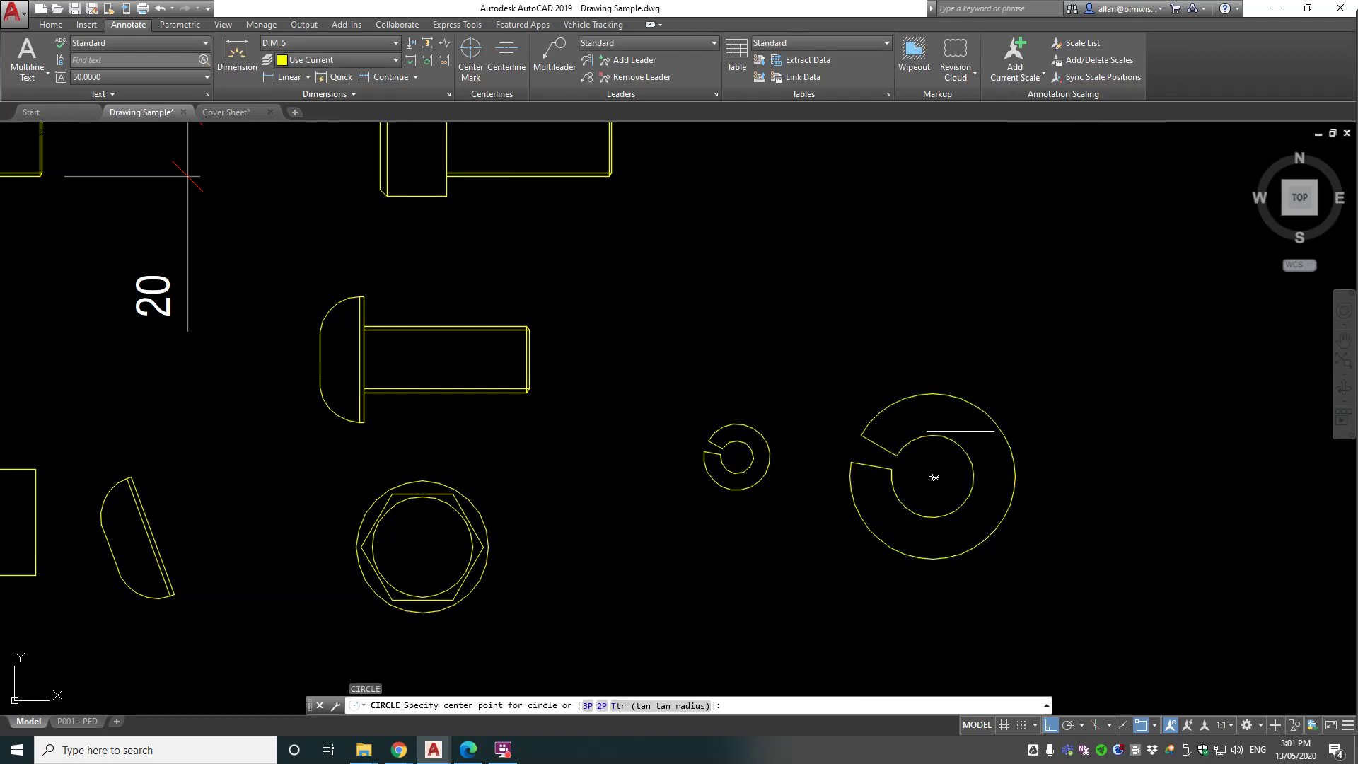
key("Escape")
Step: Draw a horizontal construction line from the larger roll pin's centre out past its edge and extend it across to the opposite outer edge
type("l")
key("Return")
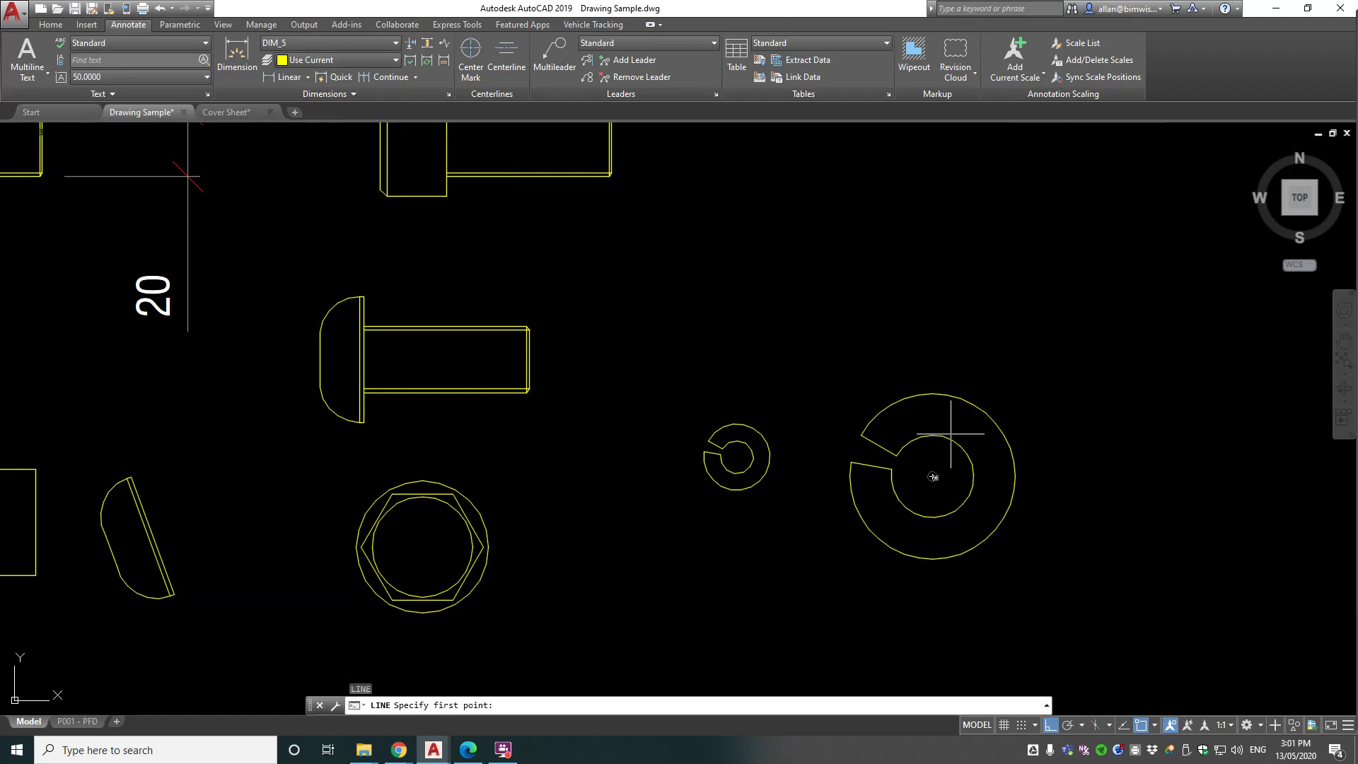
left_click(932, 477)
left_click(1099, 455)
key("Escape")
type("ex")
key("Return")
key("Return")
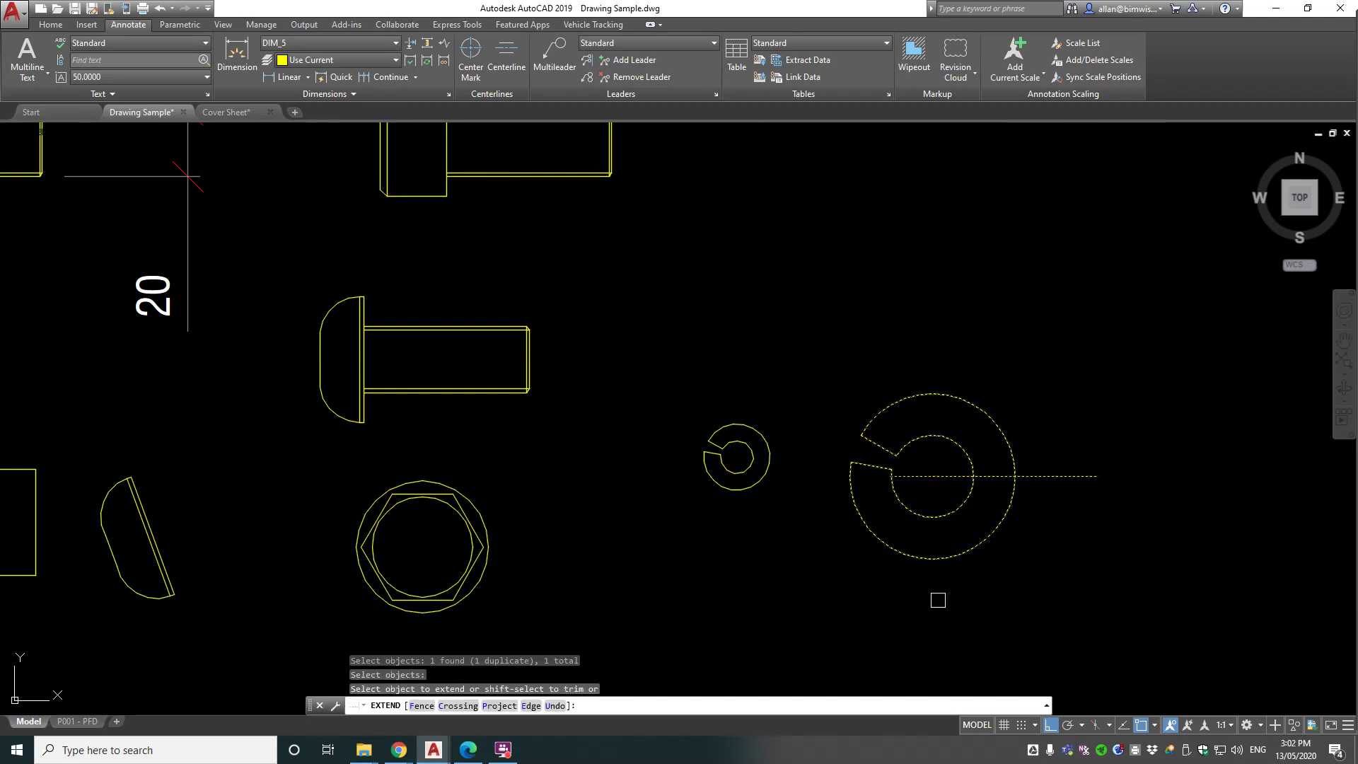
key("Escape")
Step: Add a linear dimension for the larger roll pin's outside diameter above it and erase the horizontal construction line
left_click(287, 77)
left_click(851, 476)
left_click(1015, 476)
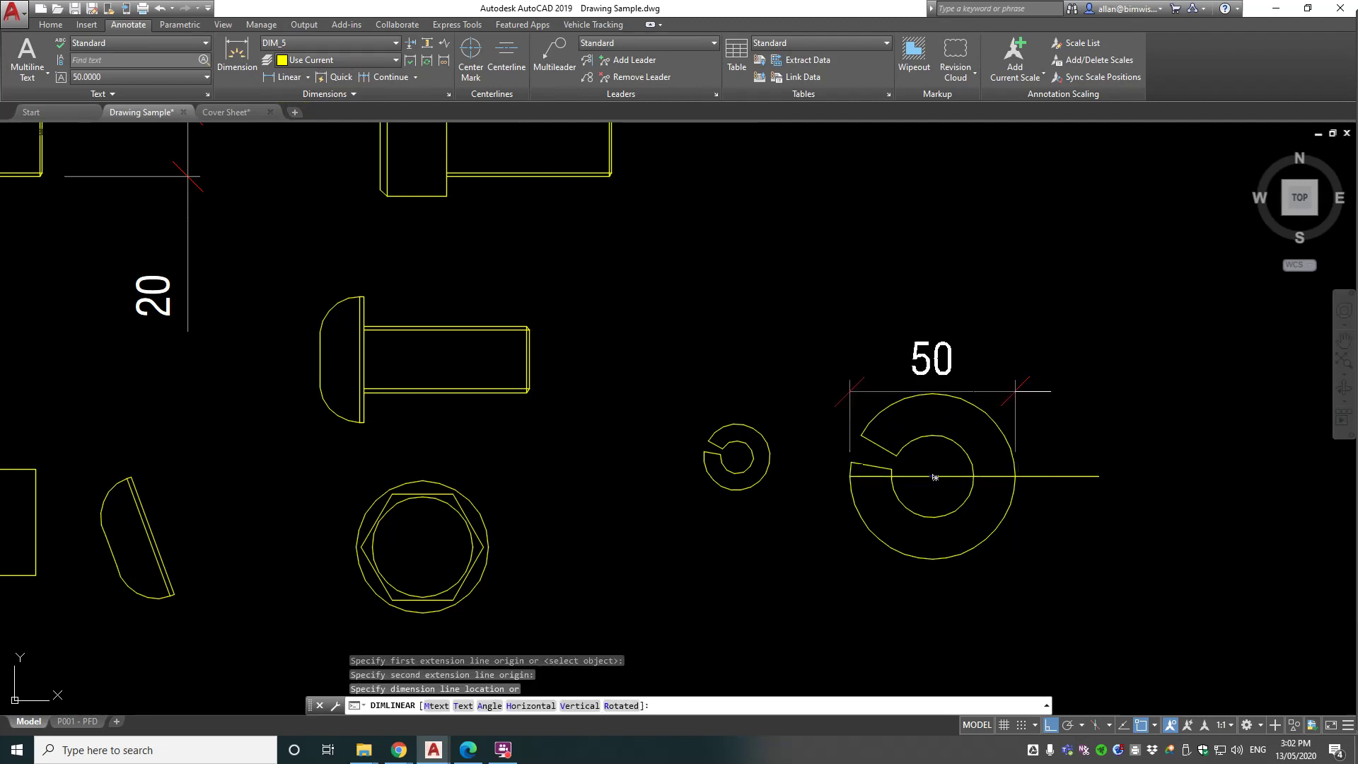
left_click(1033, 347)
type("e")
key("Return")
left_click(1052, 476)
key("Return")
Step: Draw a check circle around the smaller roll pin from its centre and erase it
scroll(819, 415, "up", 3)
scroll(721, 400, "down", 3)
scroll(741, 403, "up", 2)
type("c")
key("Return")
left_click(685, 468)
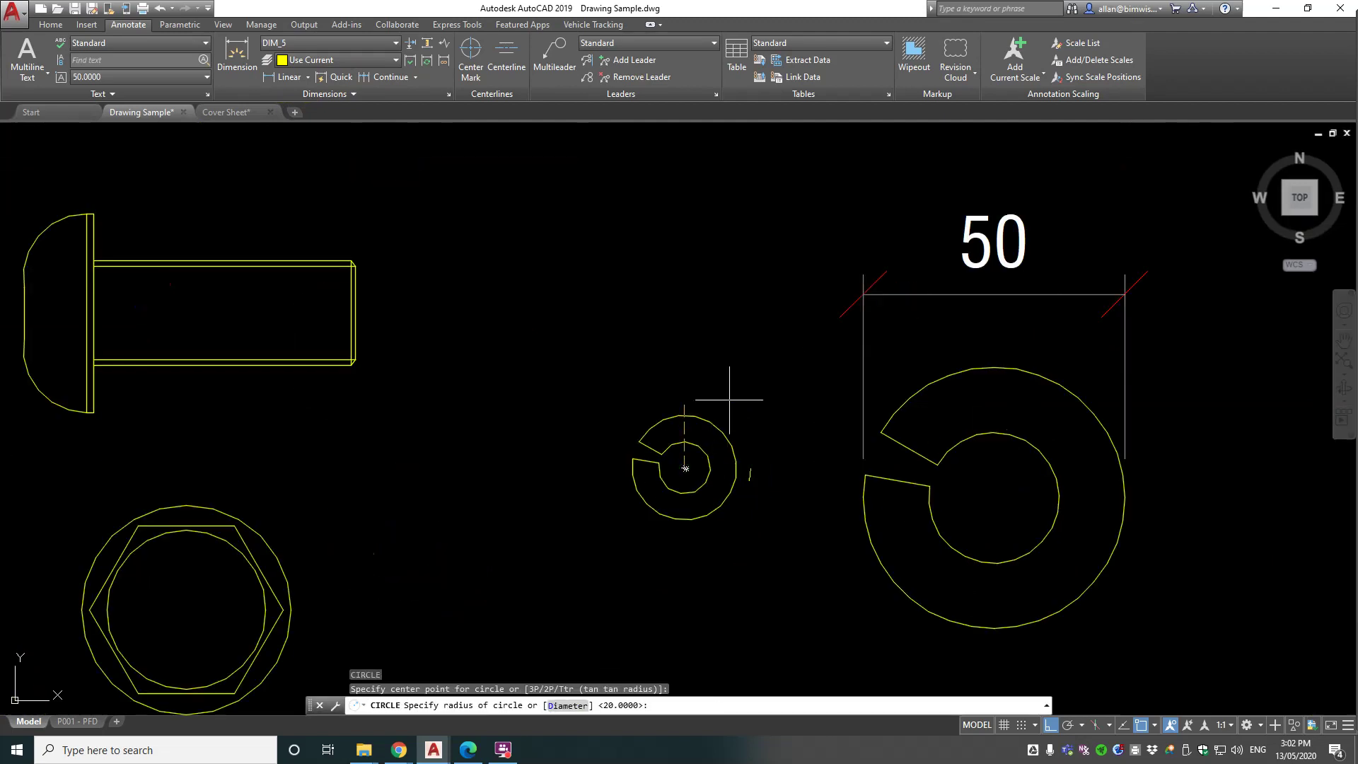
left_click(737, 393)
left_click(738, 416)
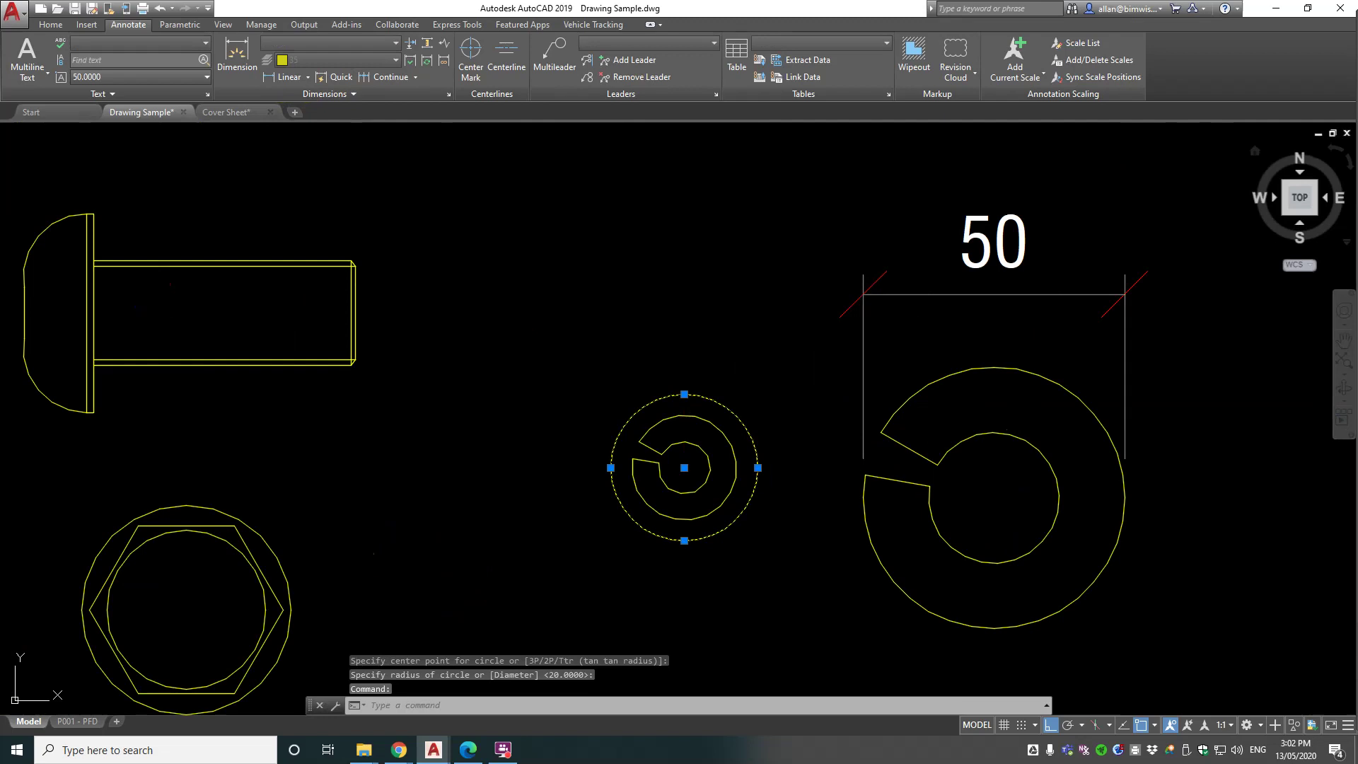
key("Delete")
key("Return")
scroll(637, 459, "up", 2)
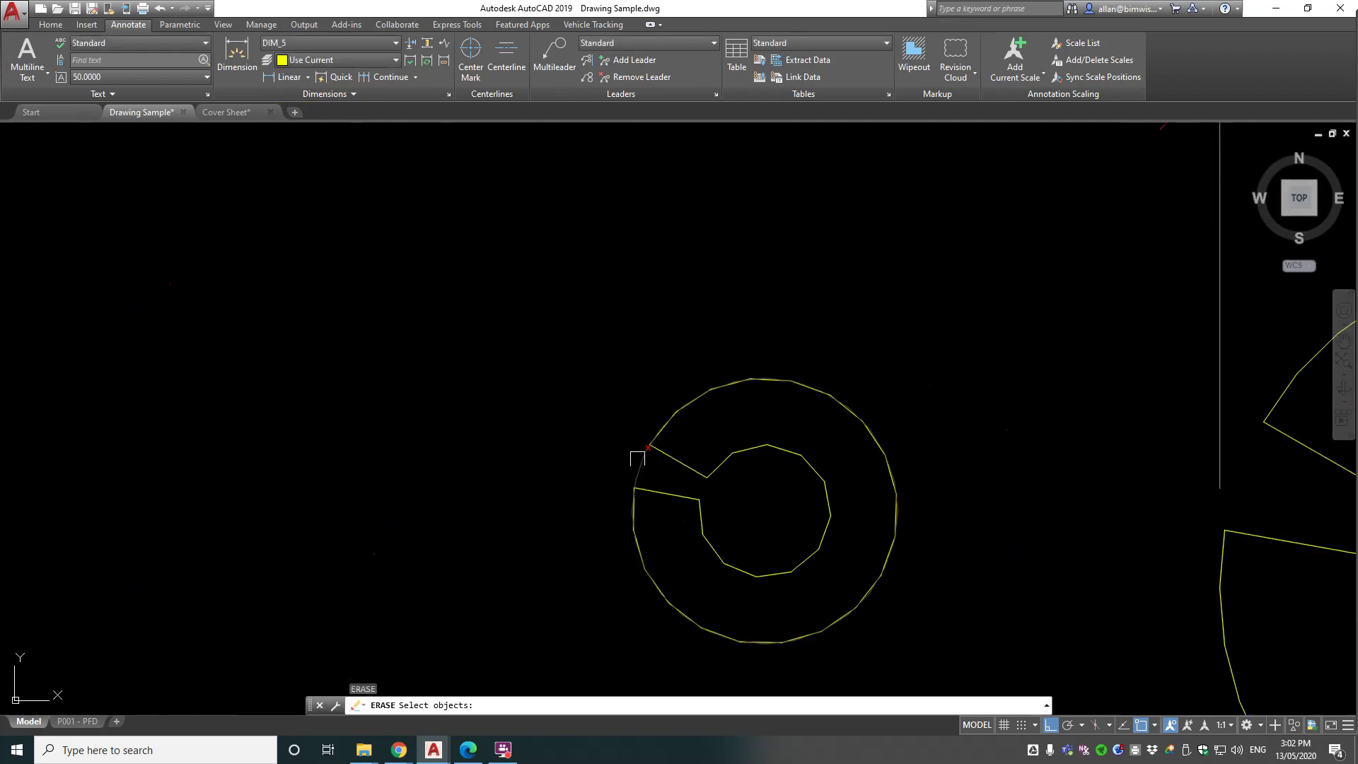
left_click(637, 458)
scroll(948, 425, "down", 3)
scroll(848, 392, "down", 2)
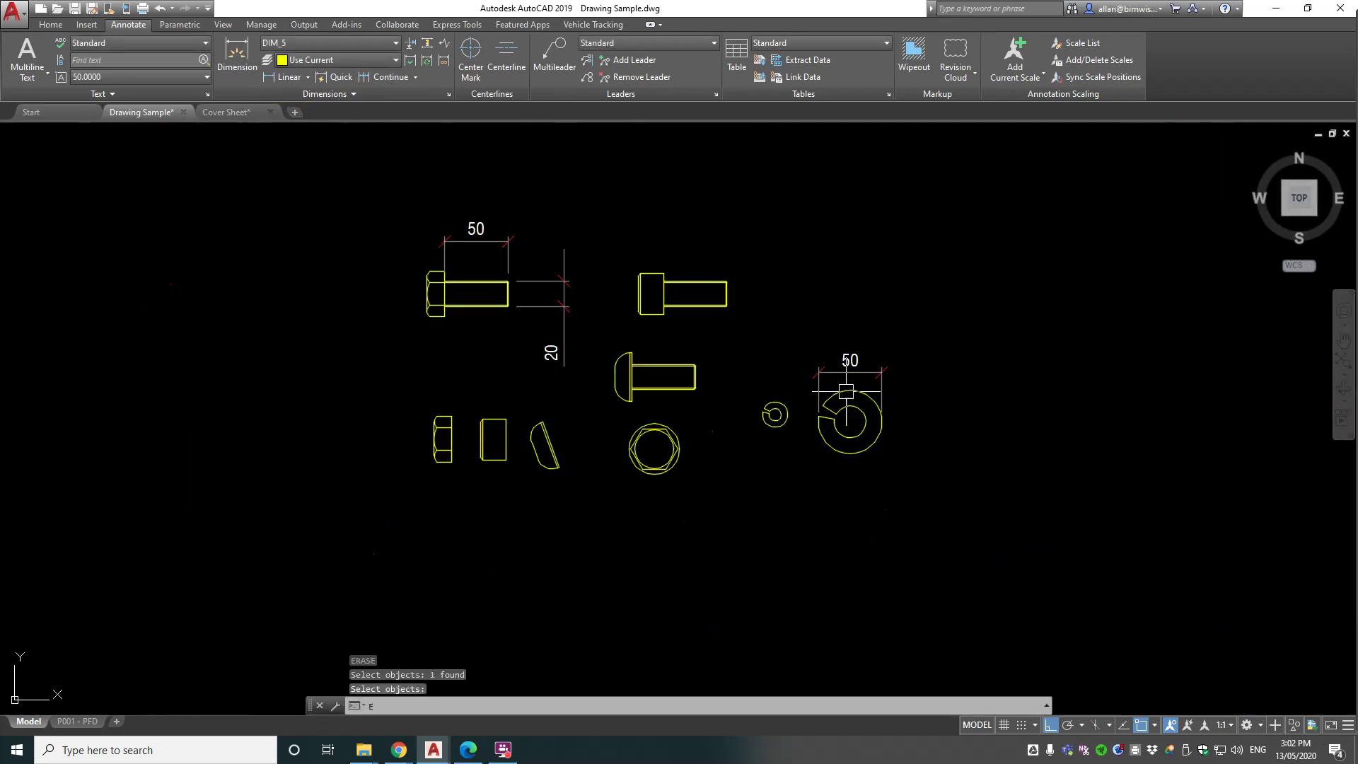
Step: Consult the web page's command list and draw a plan-view hex nut with HEXHEADNUT below the smaller roll pin, sized to match the plan hex head
left_click(468, 750)
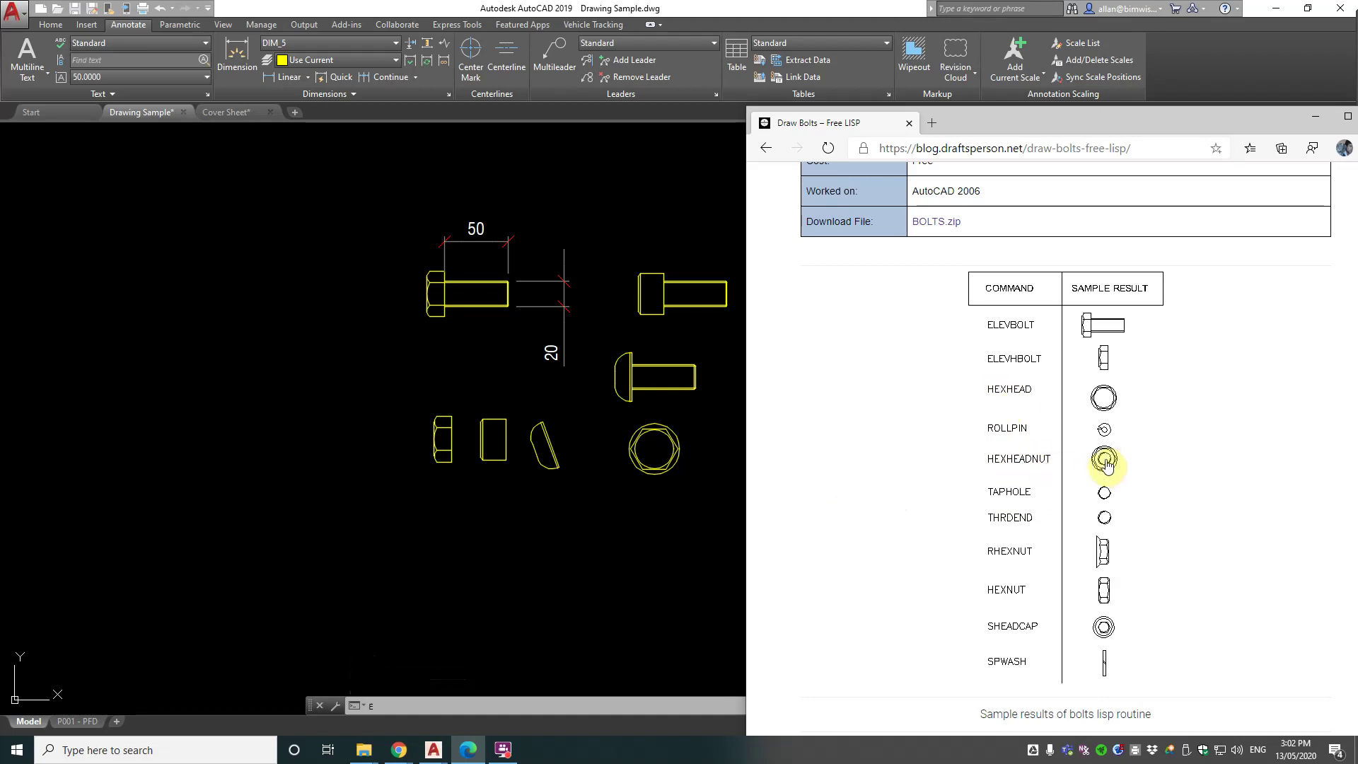
left_click(672, 543)
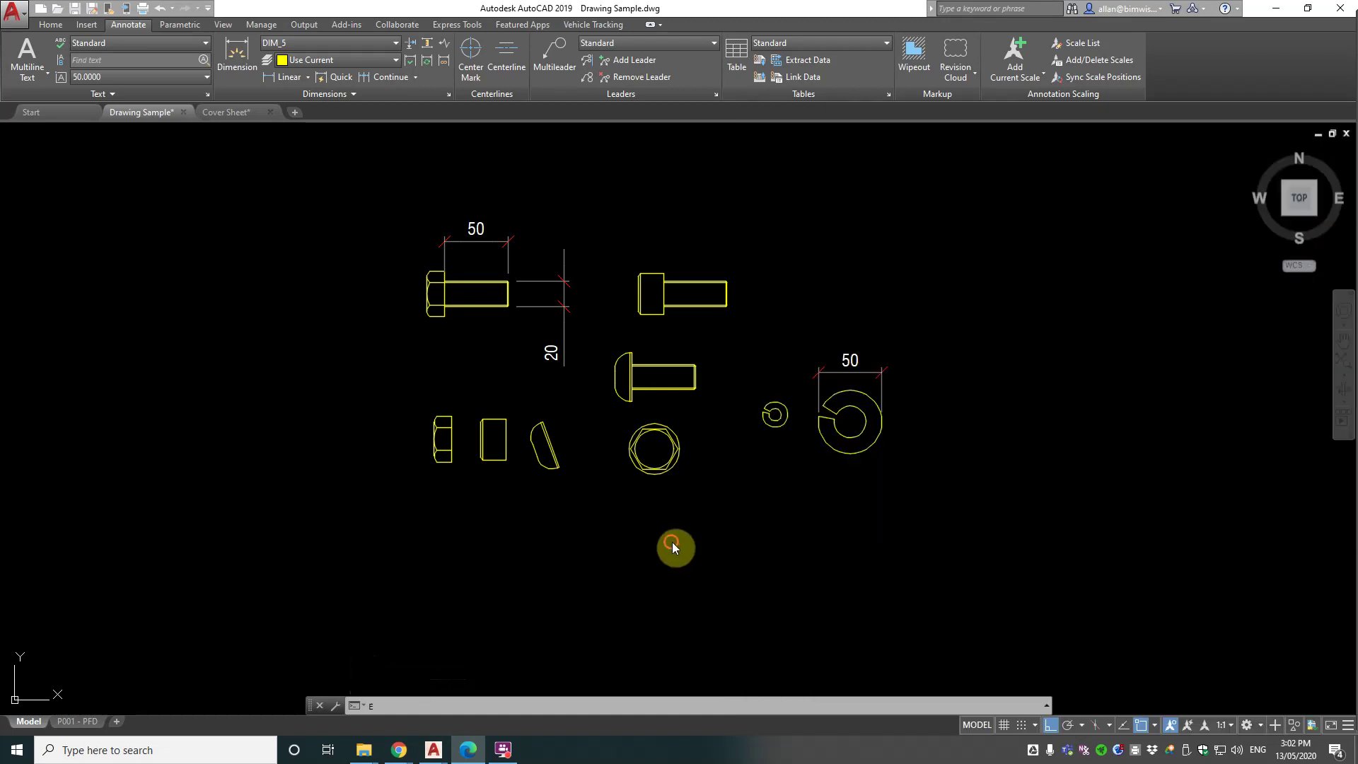
type("HE")
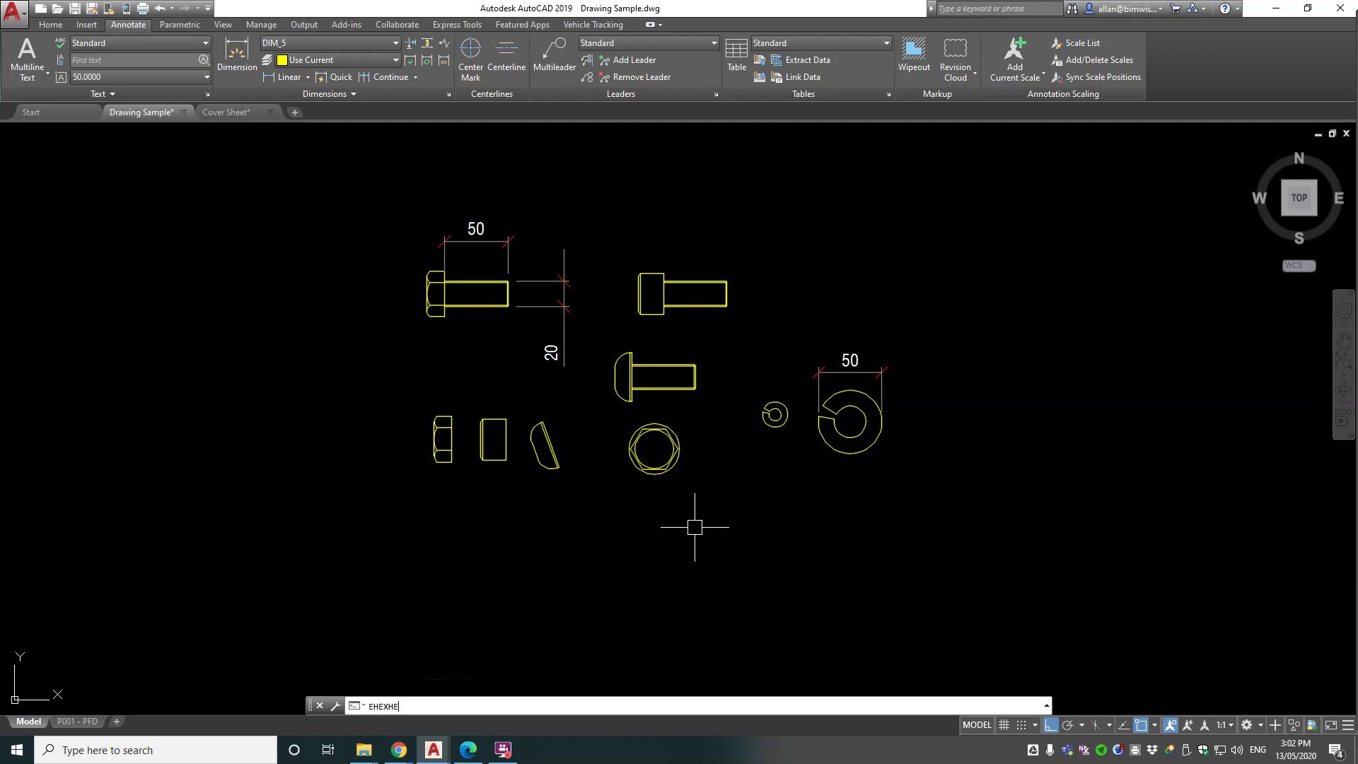
type("XHE")
key("BackSpace")
key("BackSpace")
type("HEX")
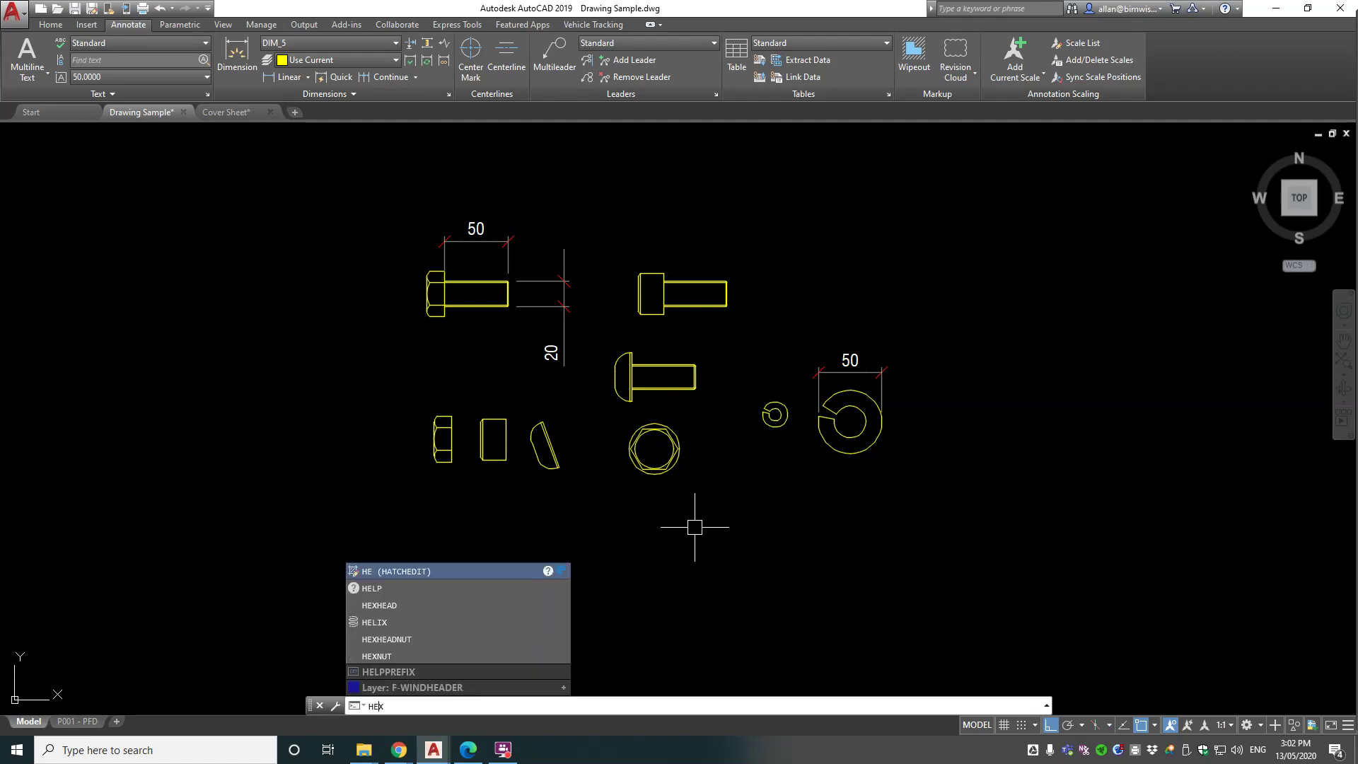
type("HEADNUT")
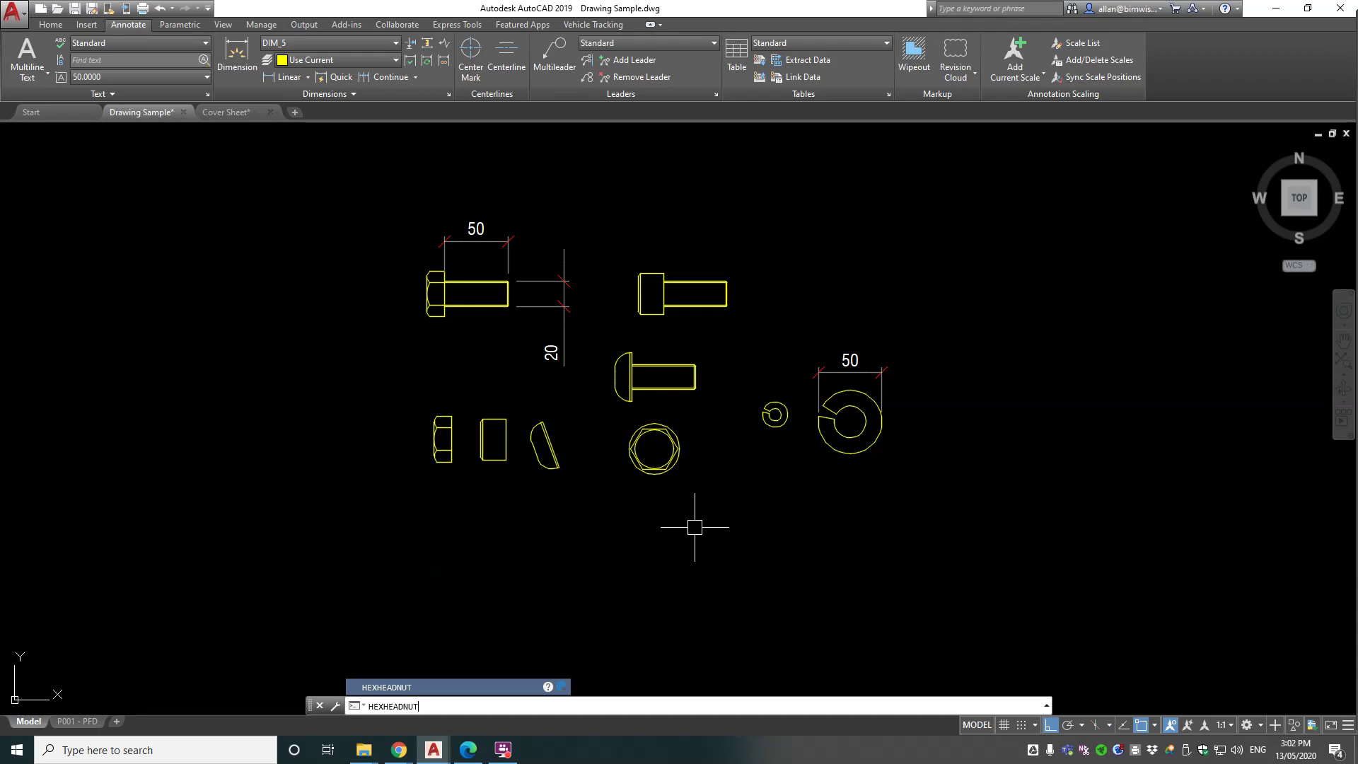
key("Return")
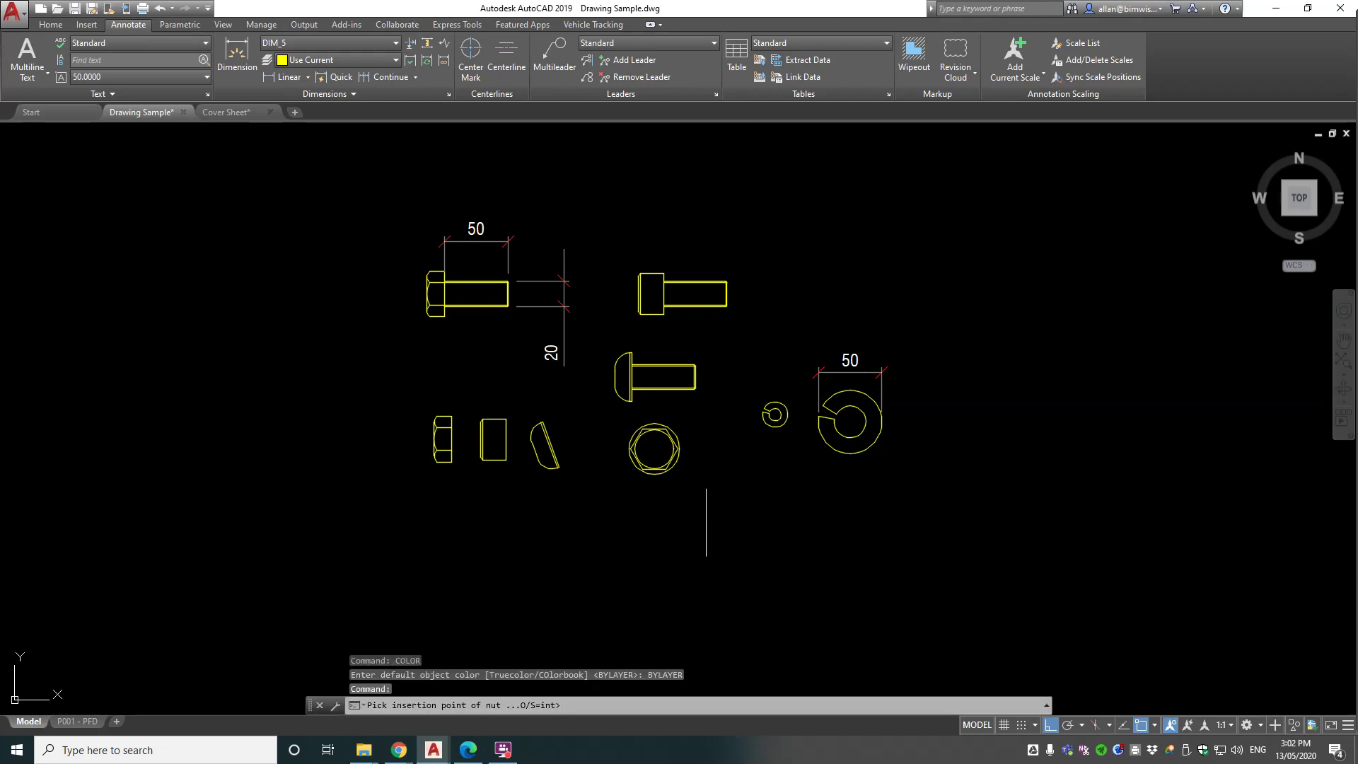
left_click(764, 514)
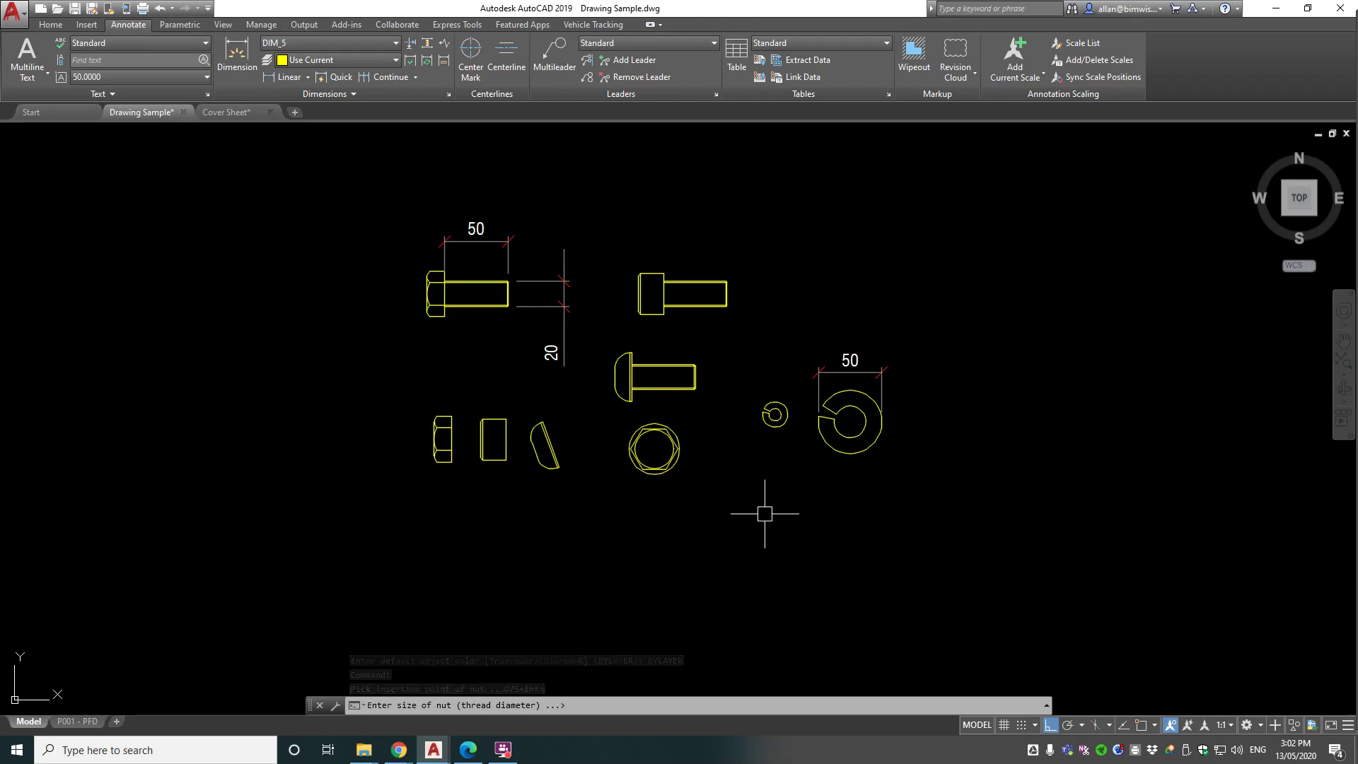
type("10")
key("Return")
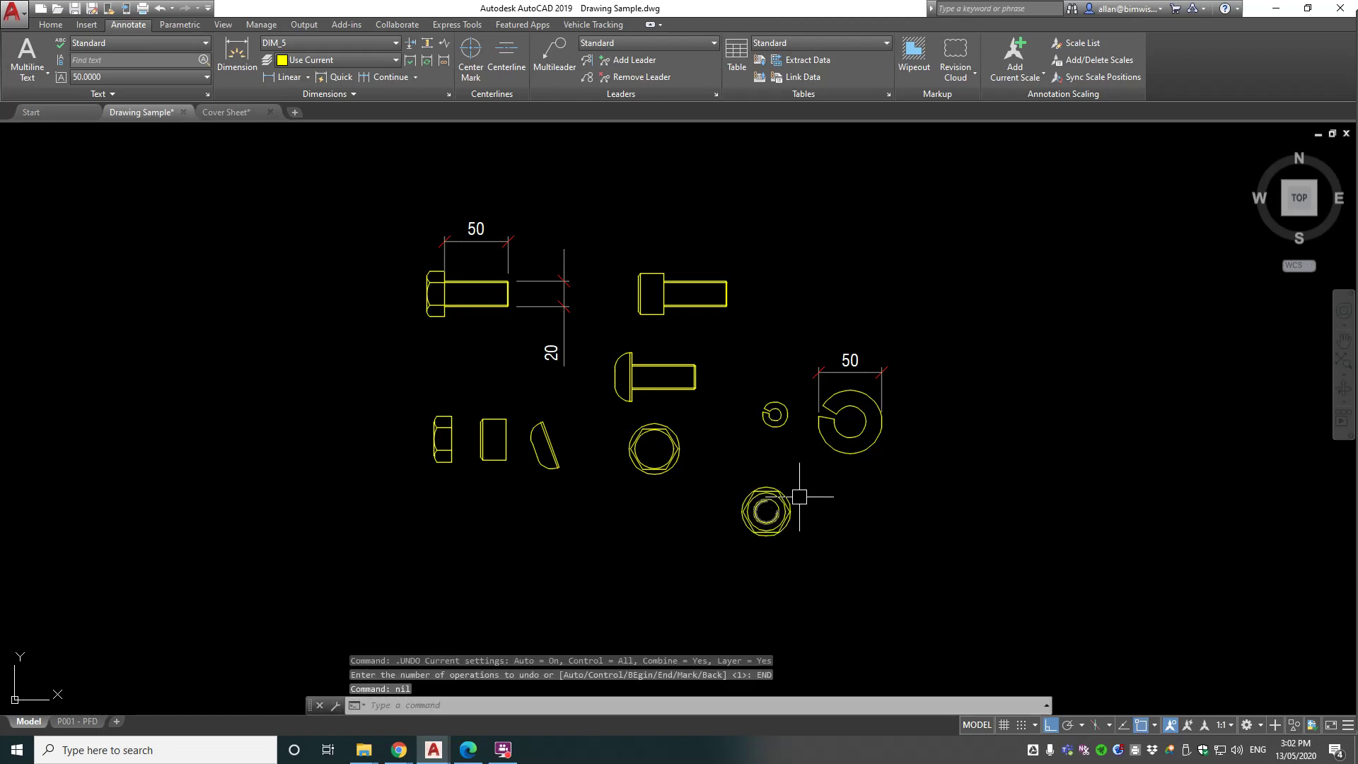
scroll(765, 513, "up", 4)
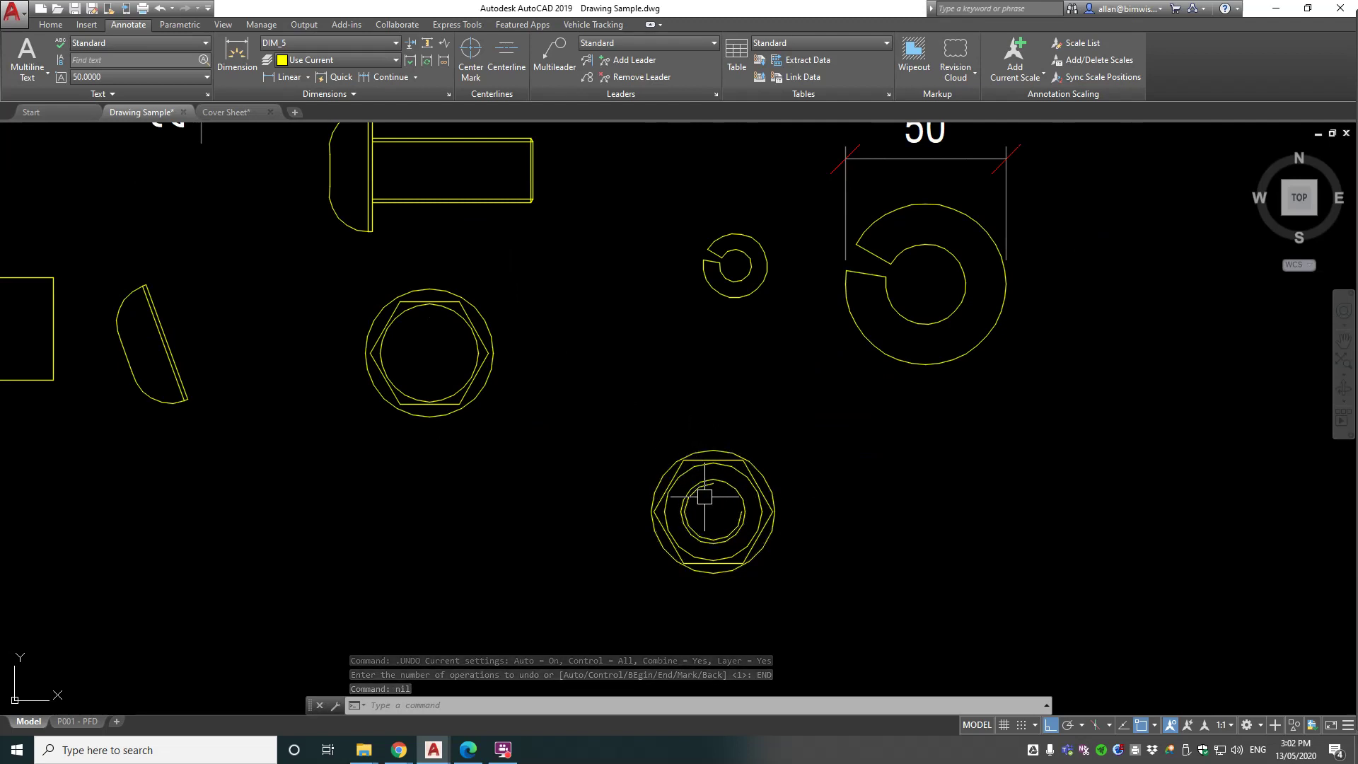
scroll(701, 473, "down", 4)
scroll(707, 481, "up", 6)
scroll(713, 487, "down", 4)
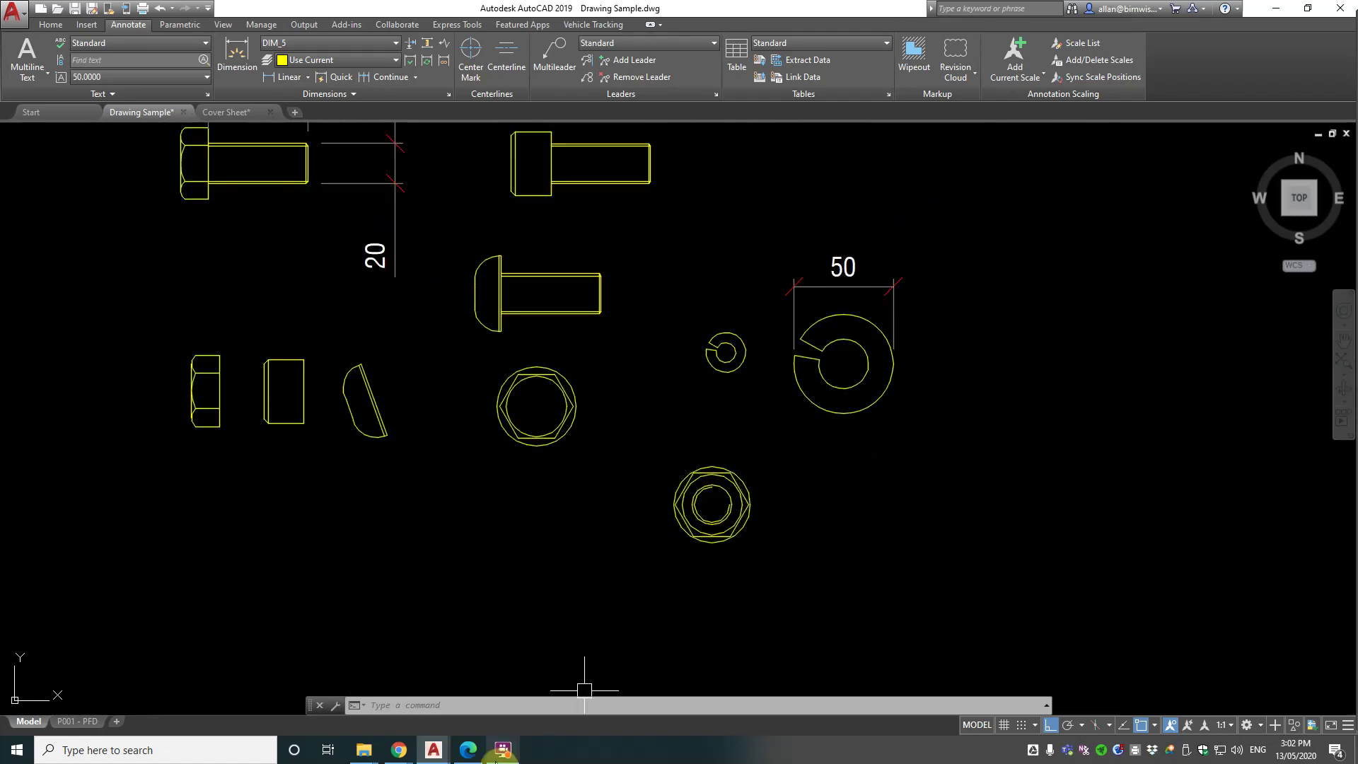
Step: Consult the web page's command list and draw a tapped hole with TAPHOLE below the tilted button head, using a 12 thread diameter
left_click(468, 750)
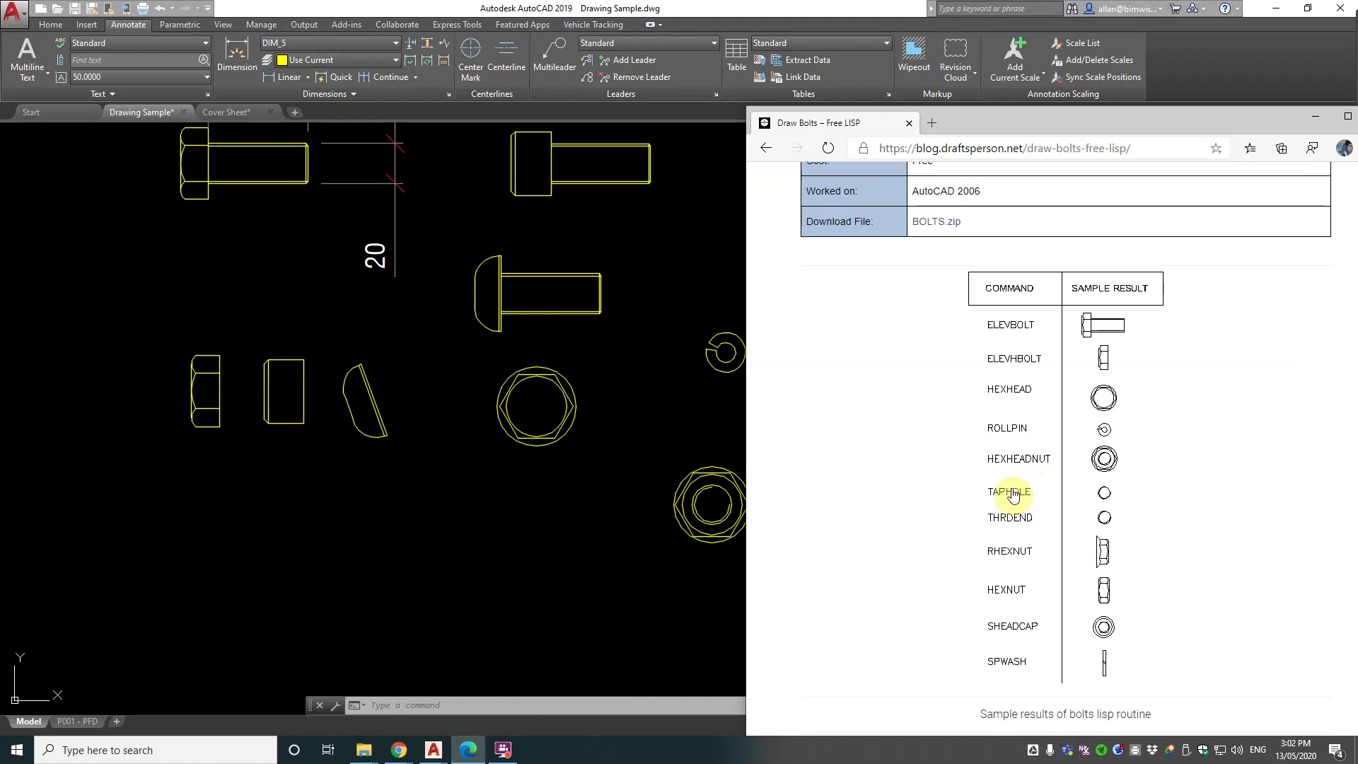
left_click(672, 493)
type("TAP")
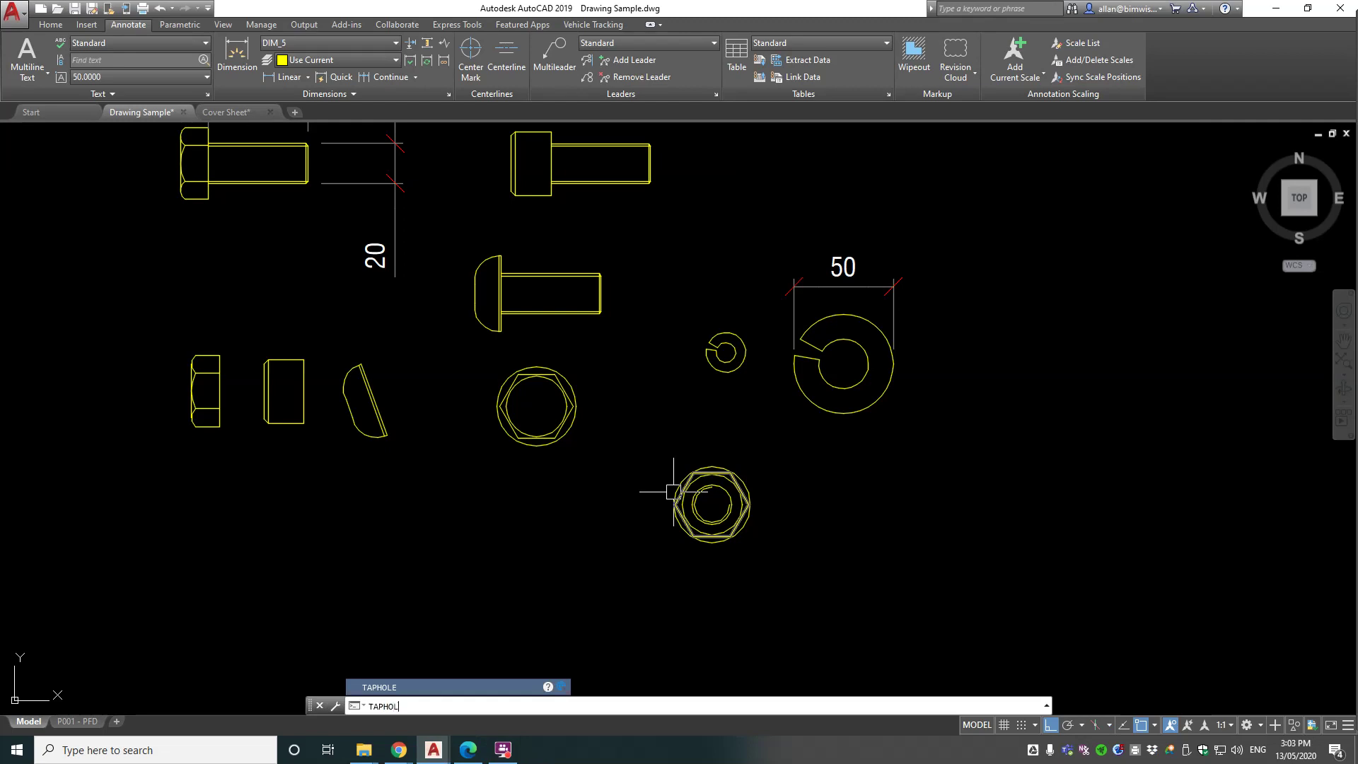
type("HOL")
key("Return")
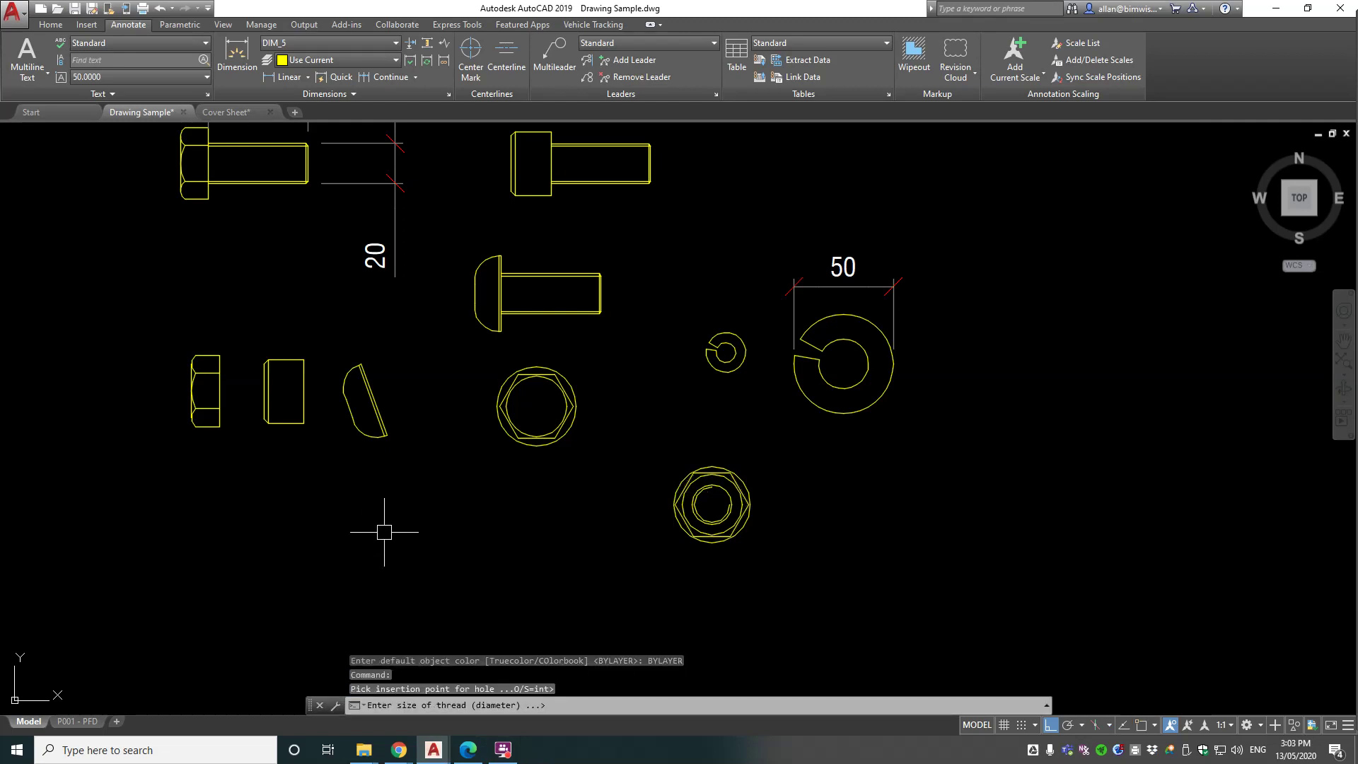
type("12")
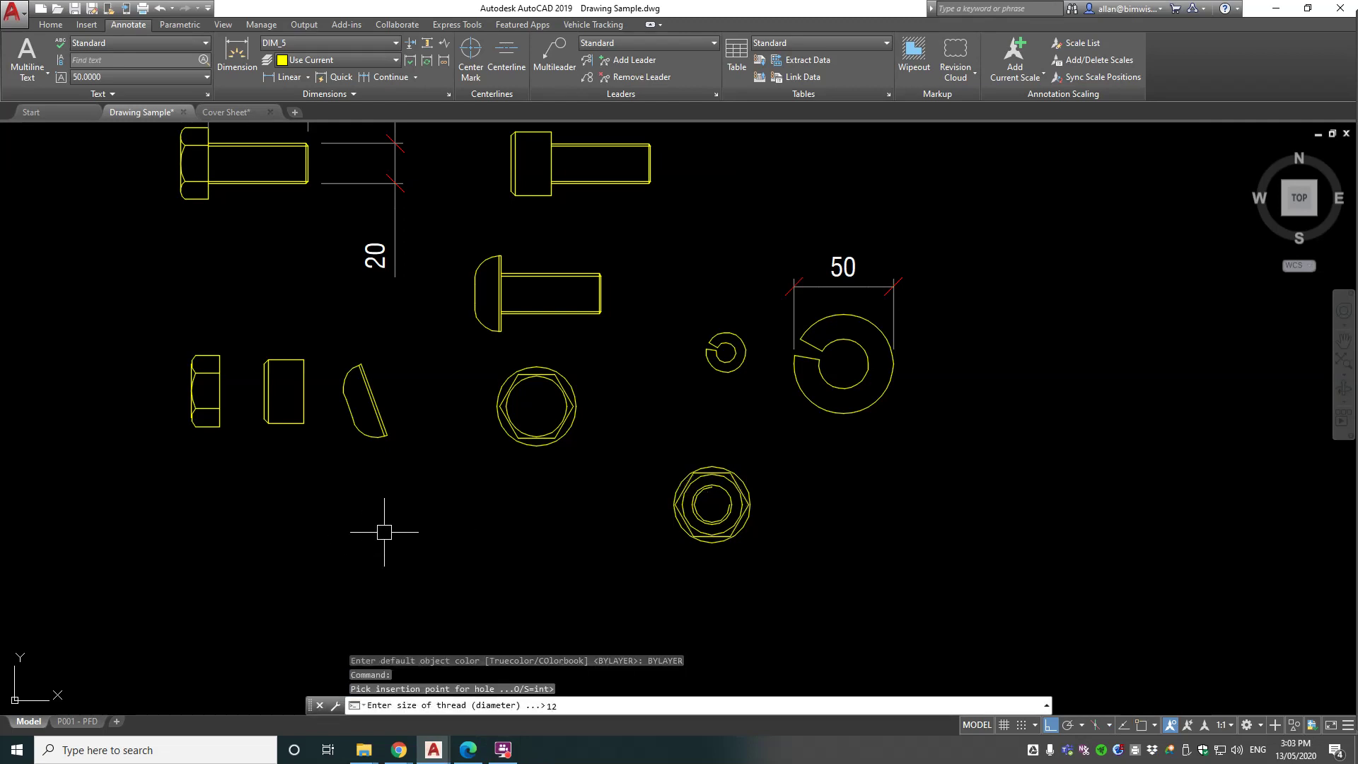
key("Return")
scroll(384, 532, "up", 2)
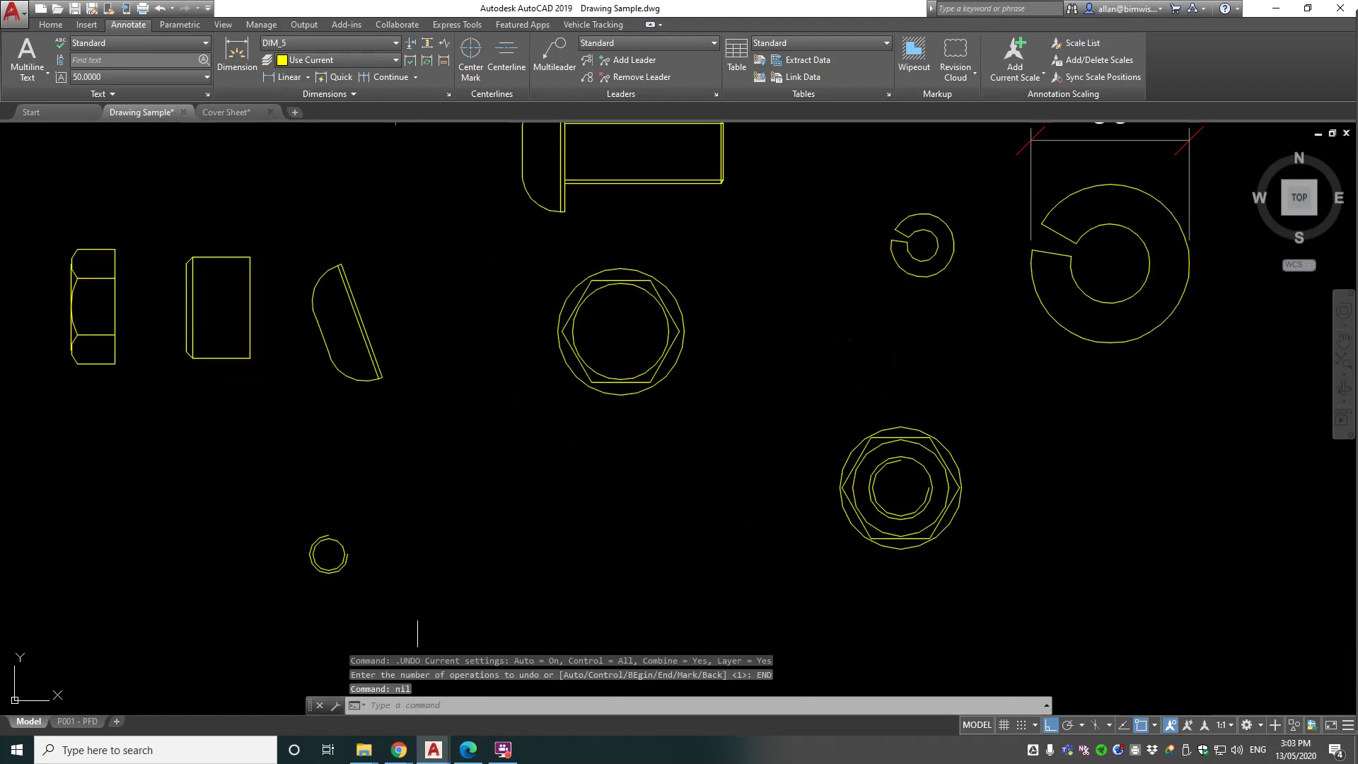
Step: Consult the command list and draw a thread end with THRDEND below the plan hex head, level with the tapped hole, with thread diameter 20
left_click(468, 750)
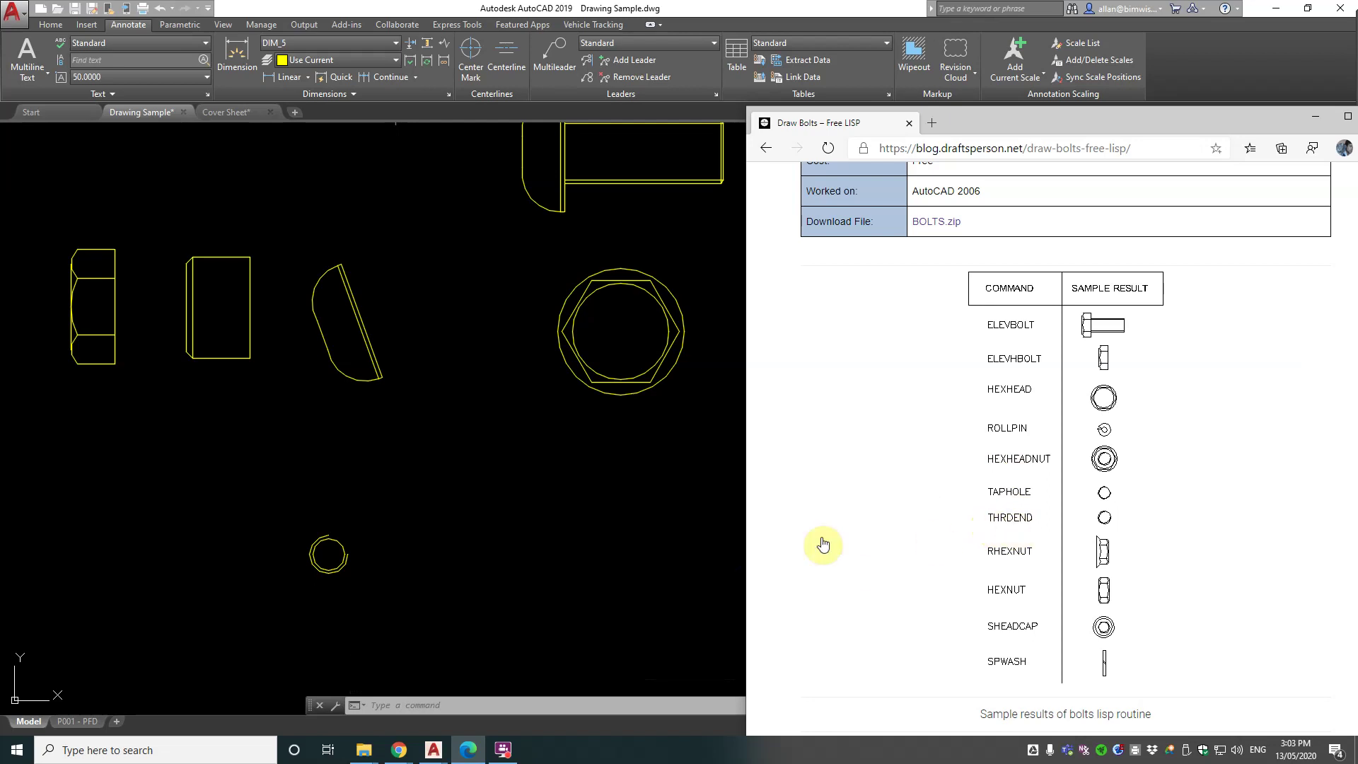
left_click(672, 530)
type("TH")
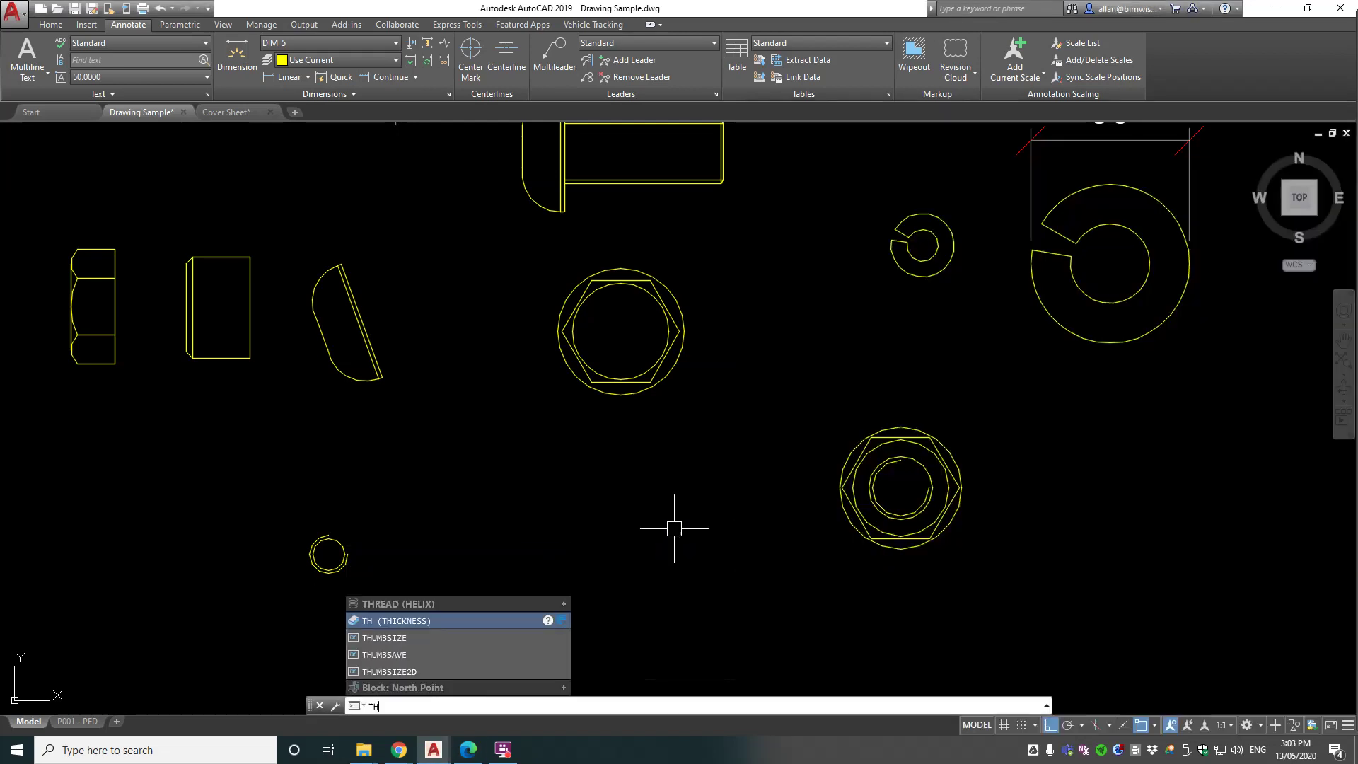
type("RDEND")
key("Return")
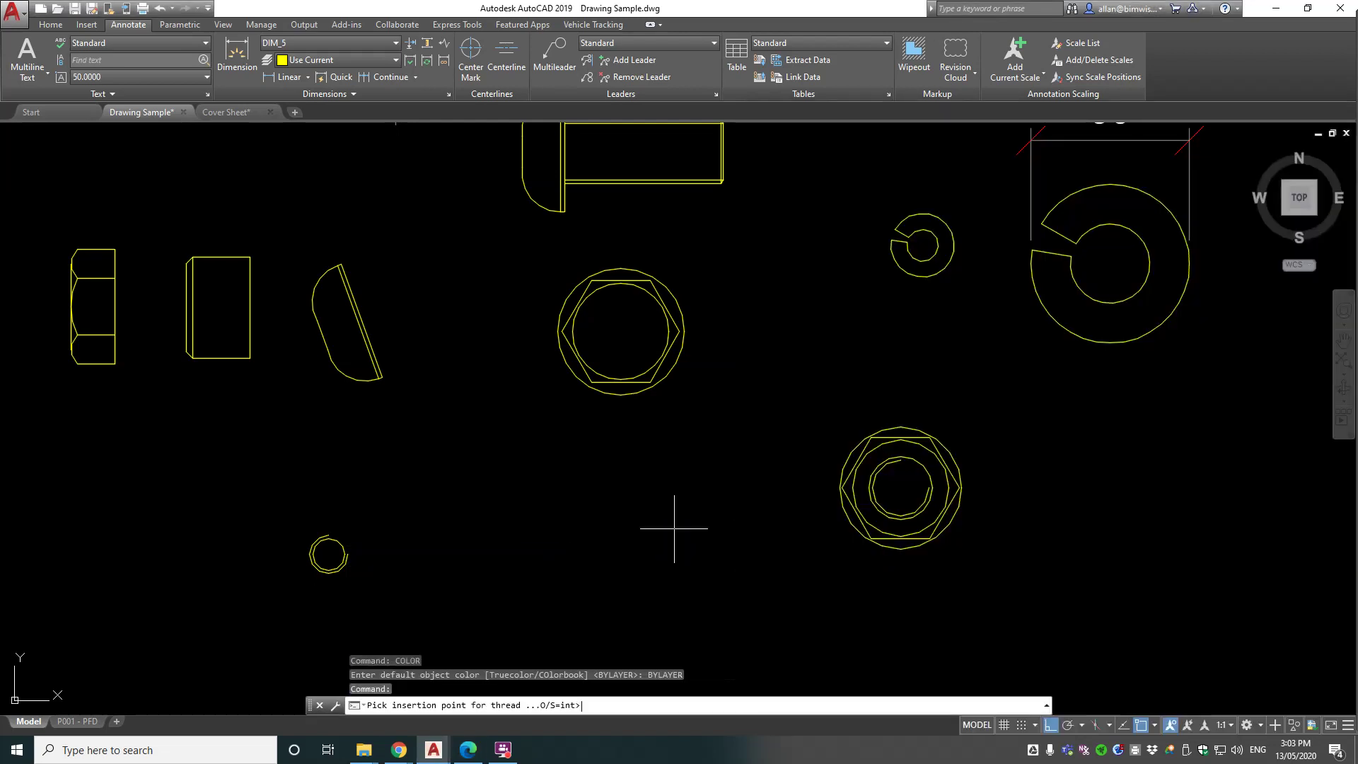
left_click(556, 551)
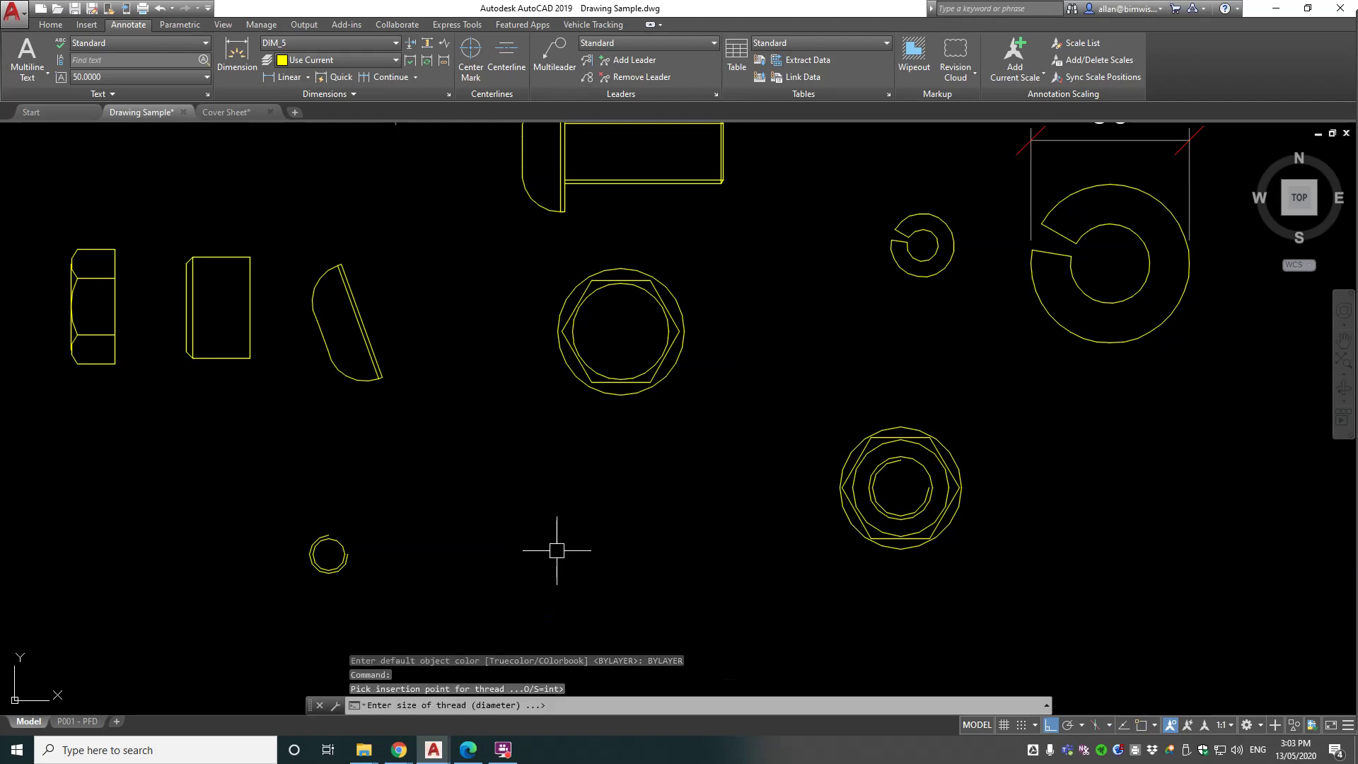
type("20")
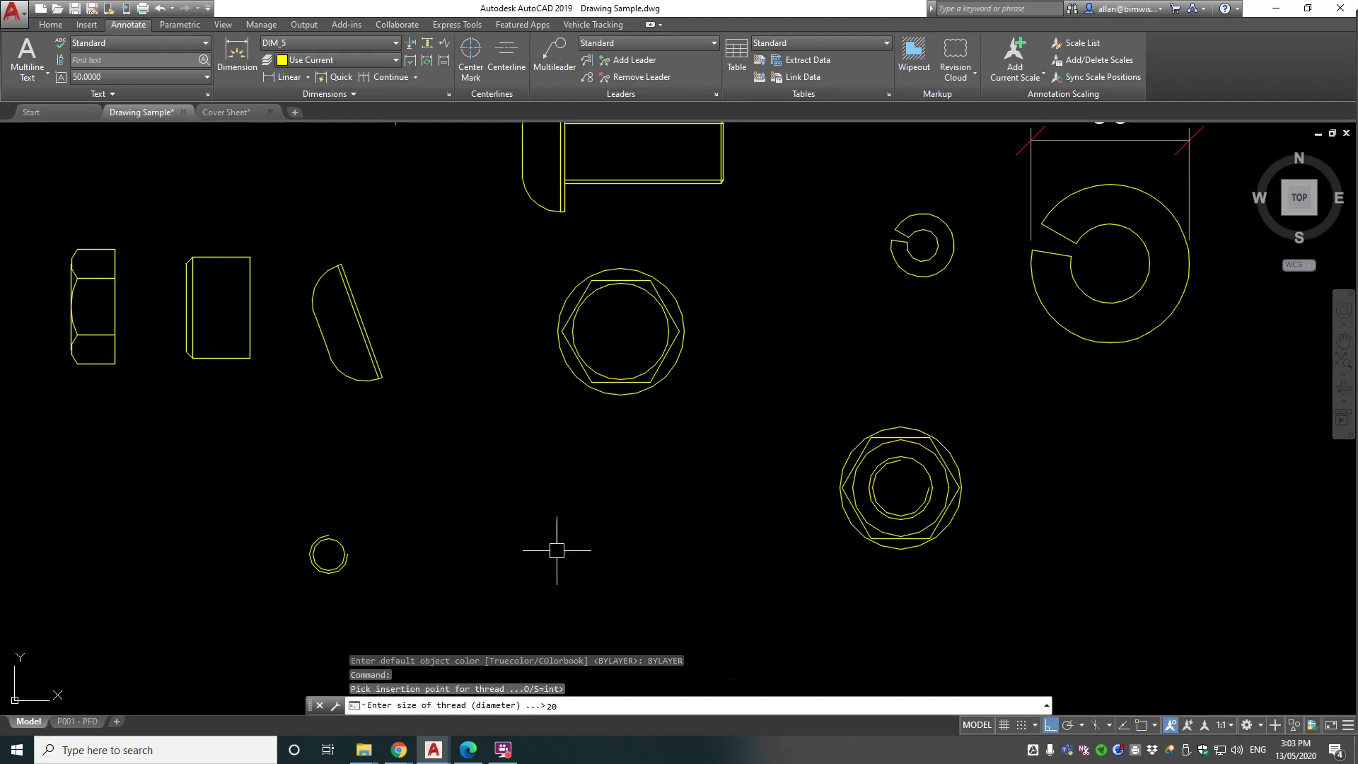
key("Return")
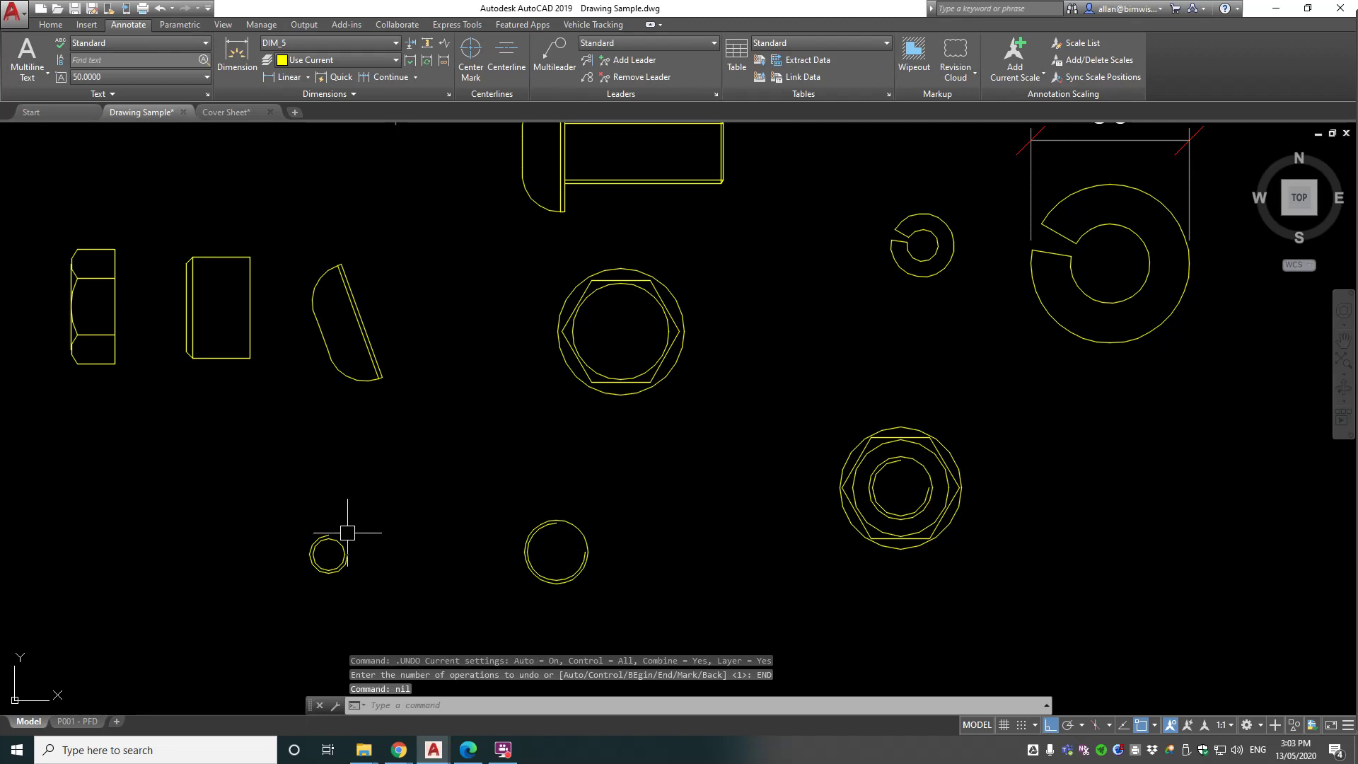
Step: Consult the command list and draw a side-view flanged nut with RHEXNUT below the larger roll pin, facing left, with thread diameter 20
left_click(468, 750)
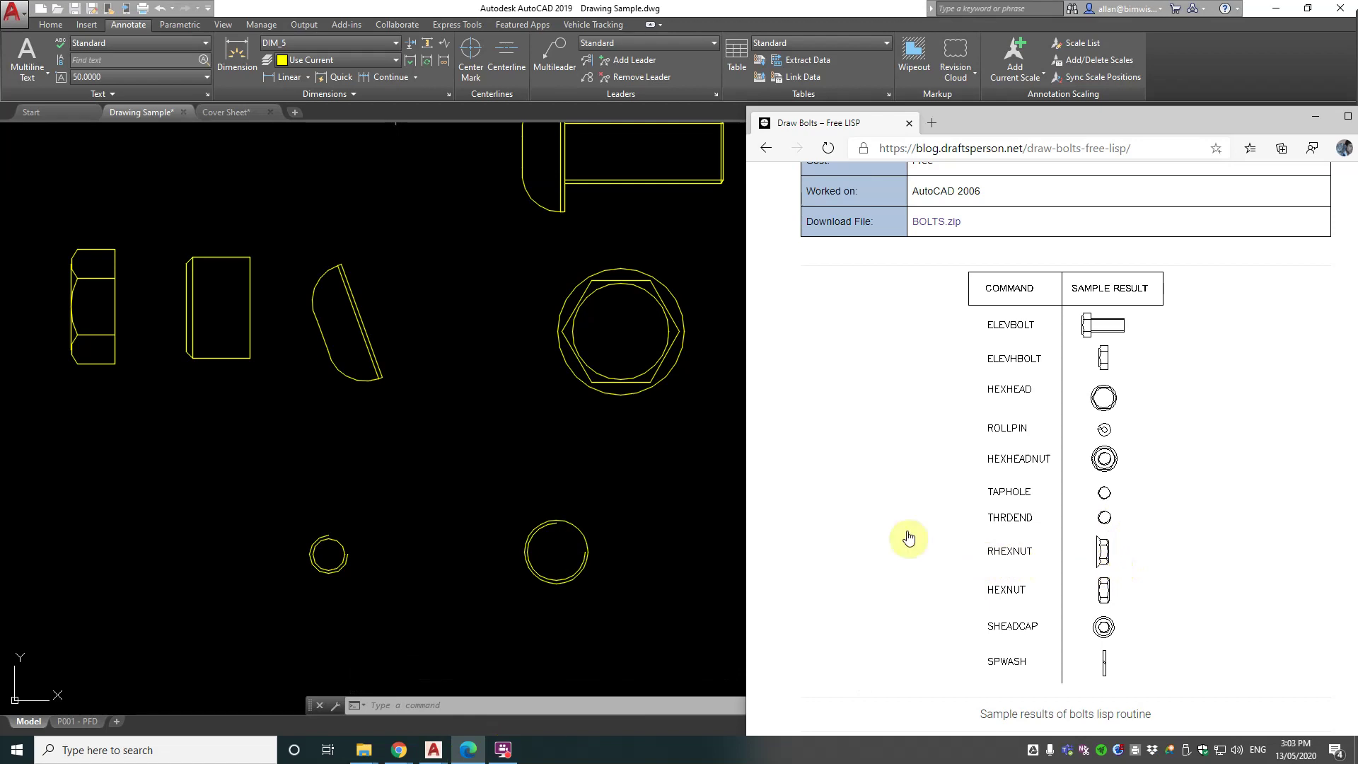
left_click(692, 493)
type("R")
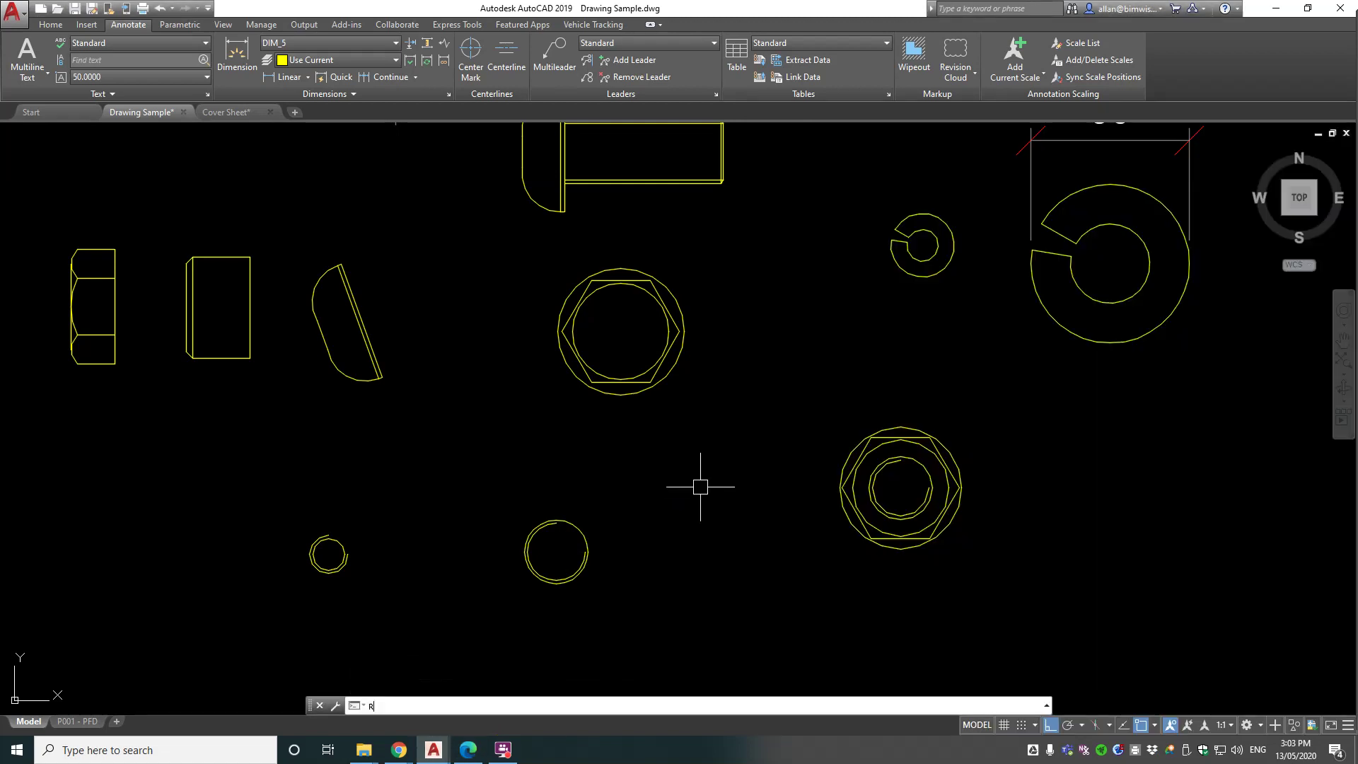
type("HEXNUT")
key("Return")
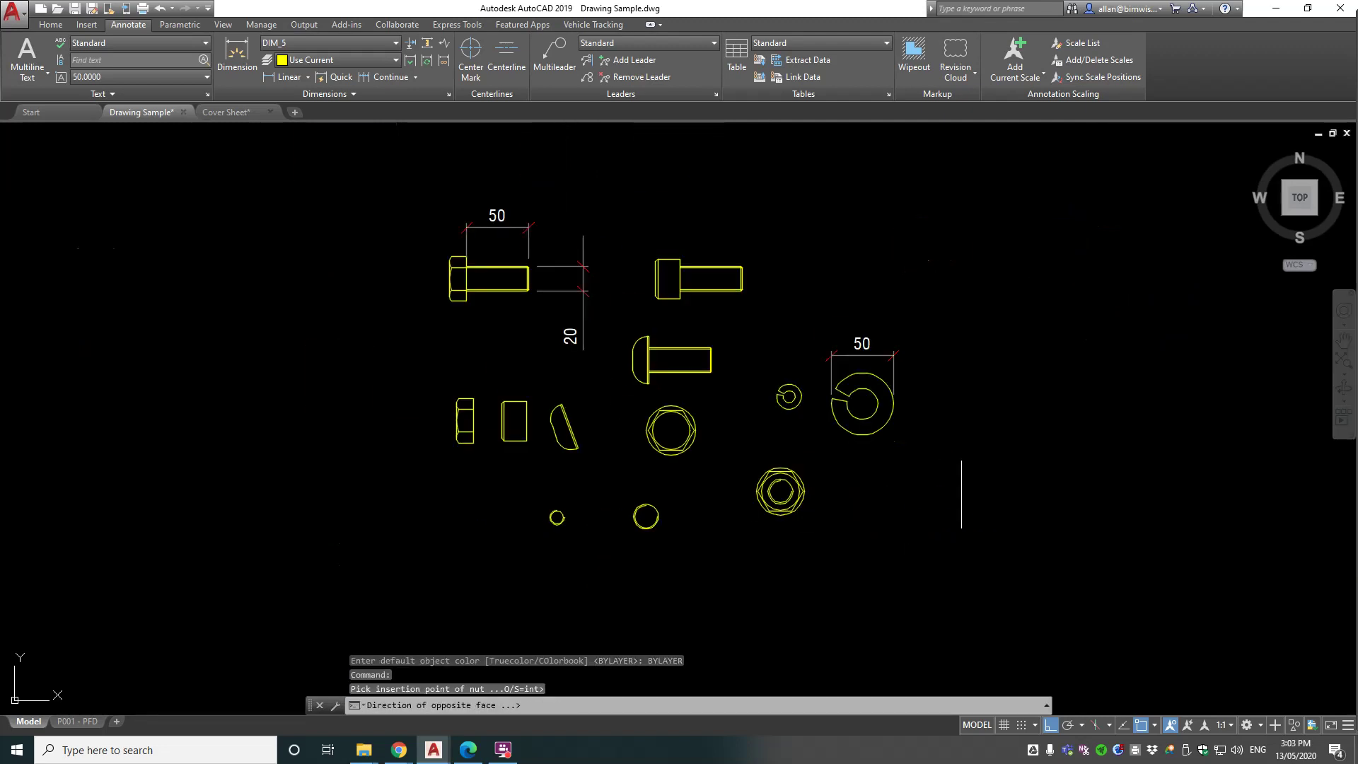
left_click(869, 507)
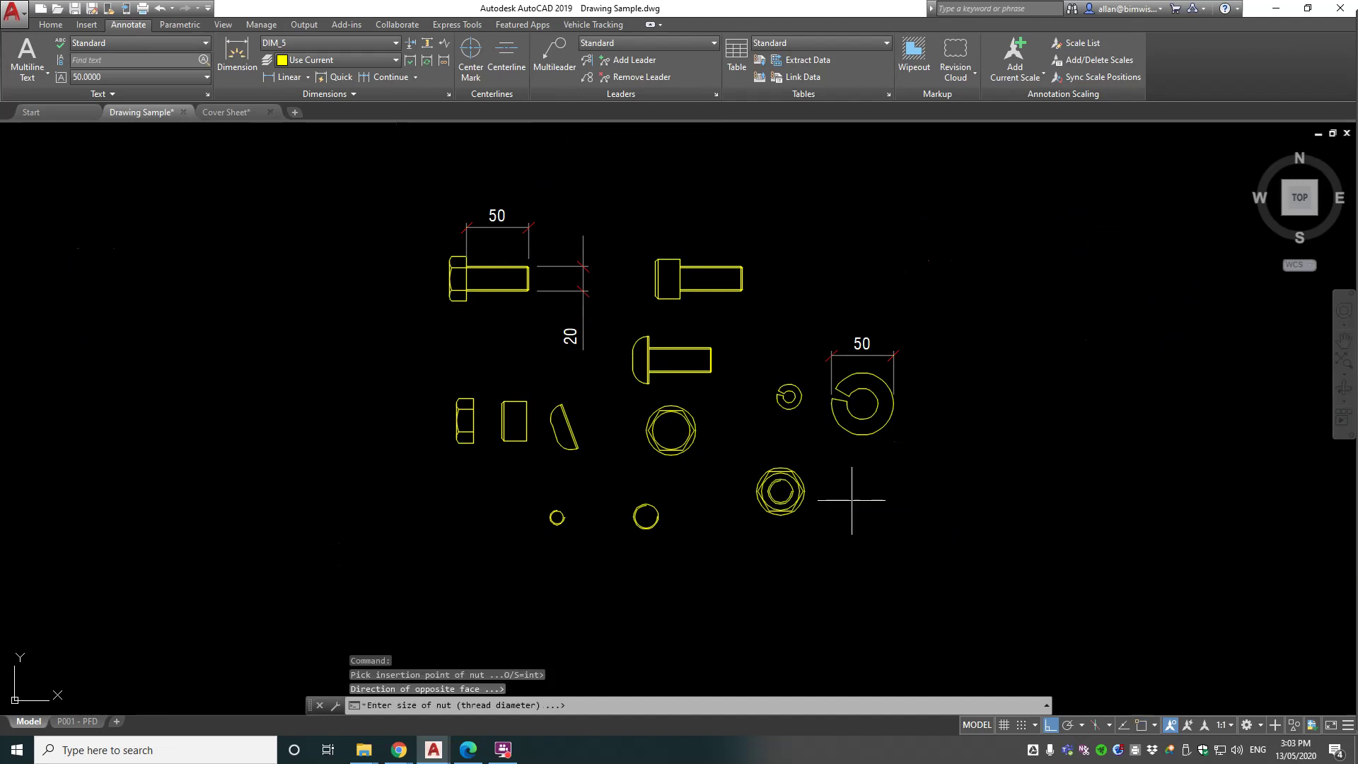
type("10")
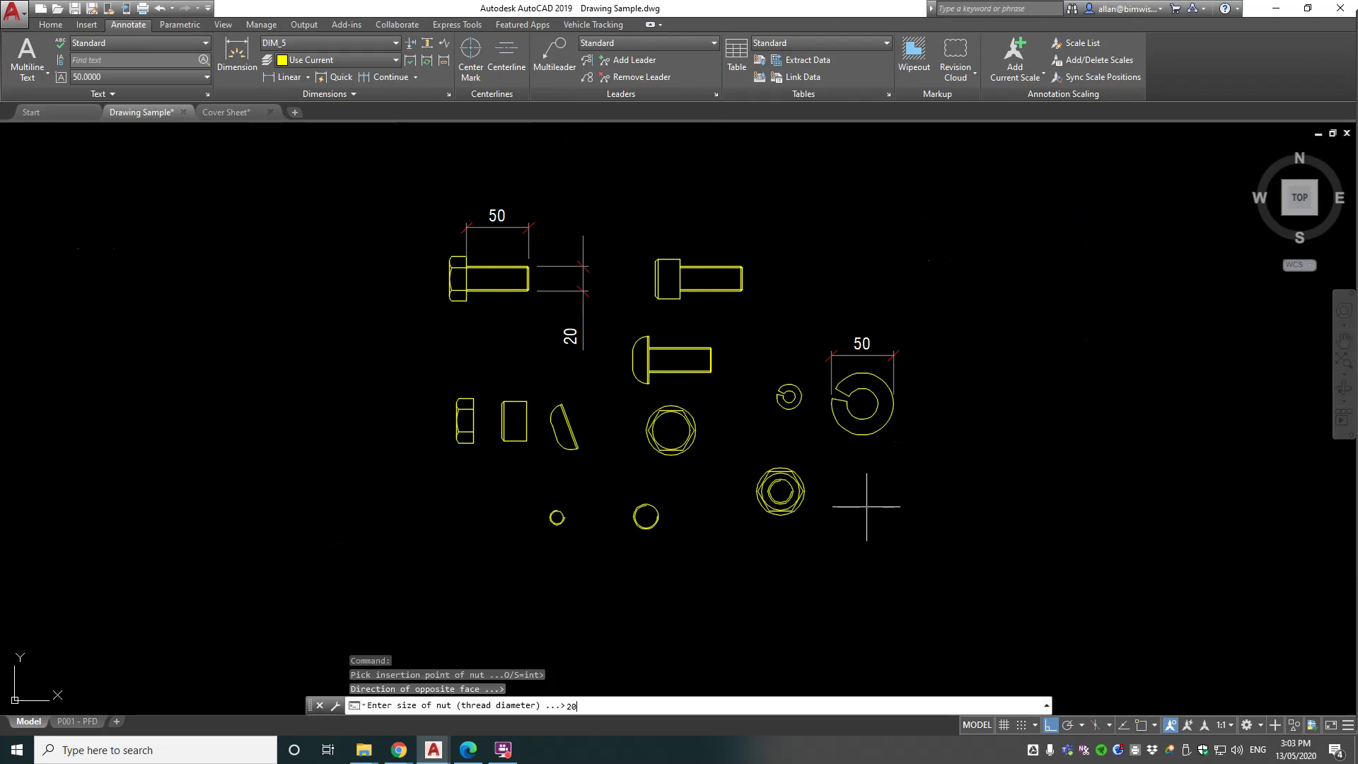
key("Return")
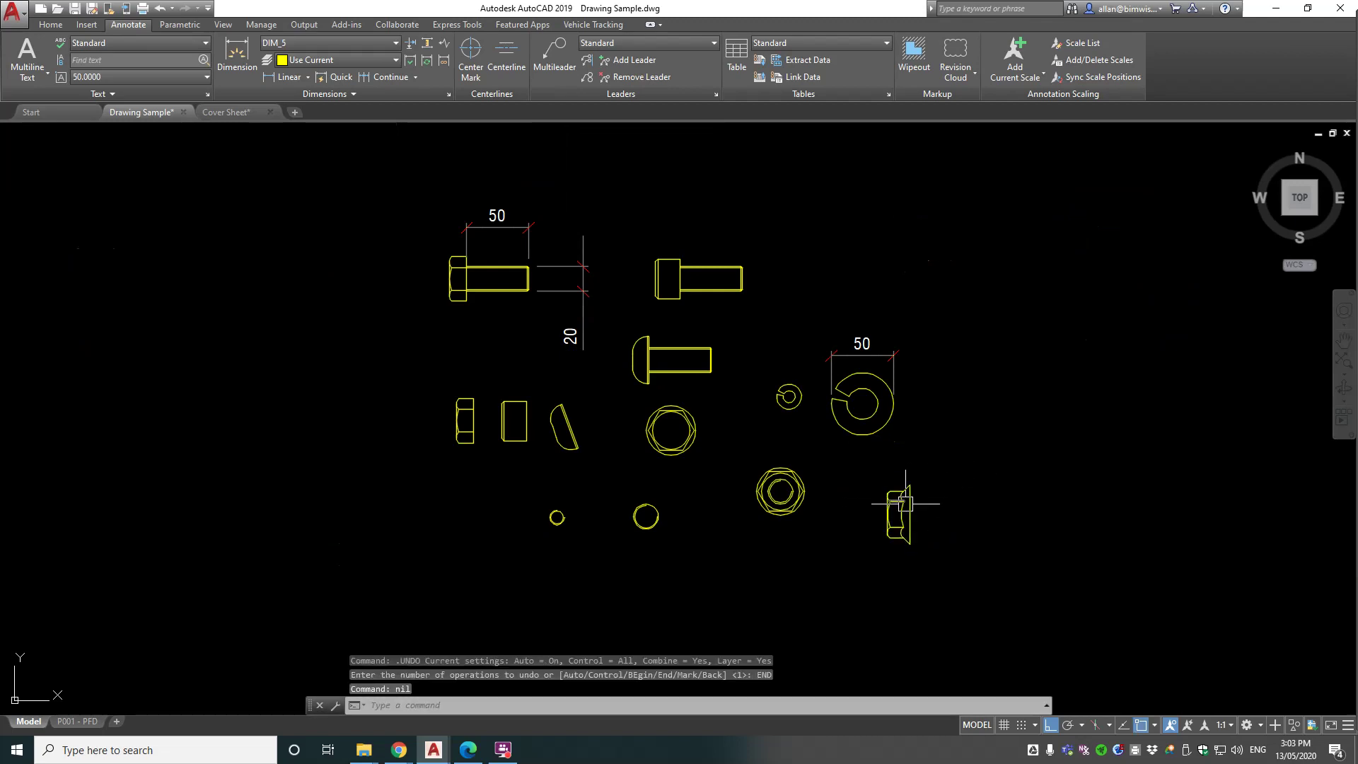
scroll(909, 504, "up", 3)
scroll(909, 504, "down", 3)
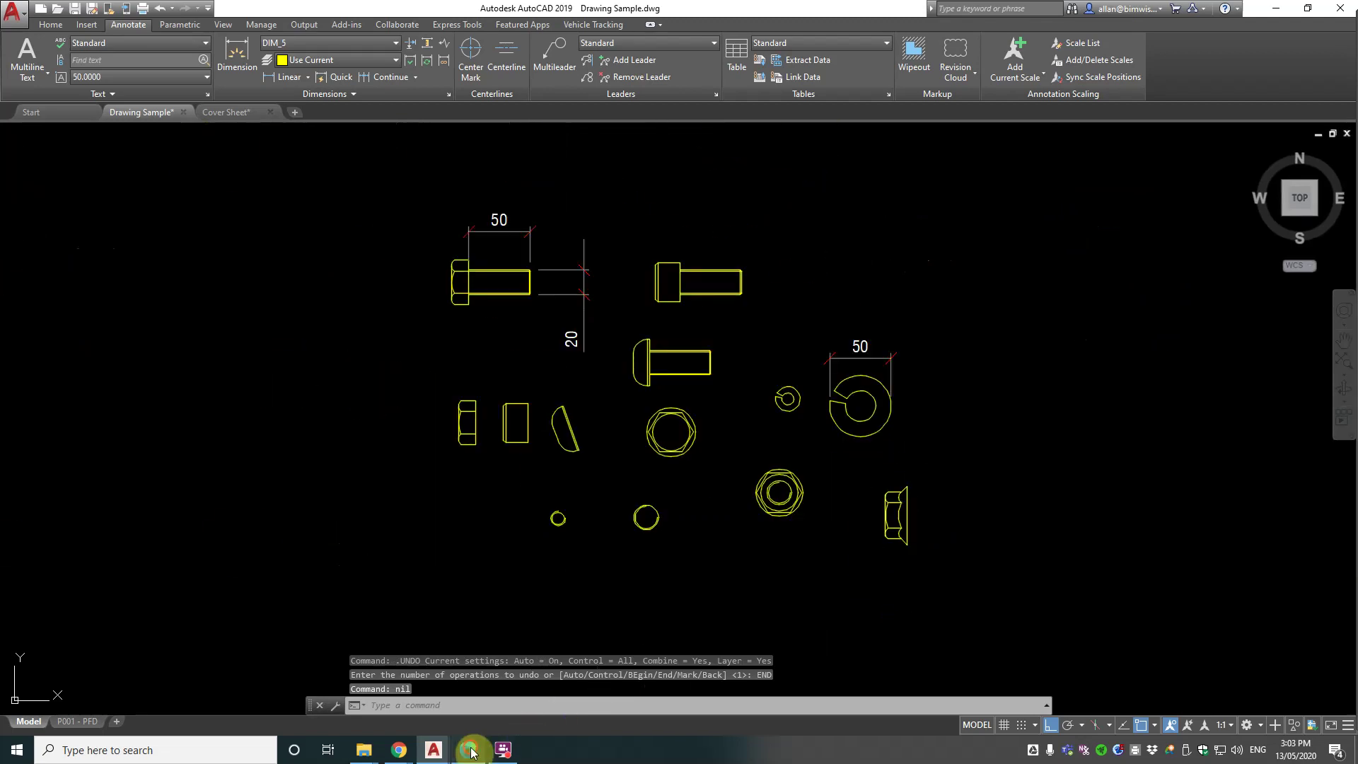
left_click(486, 752)
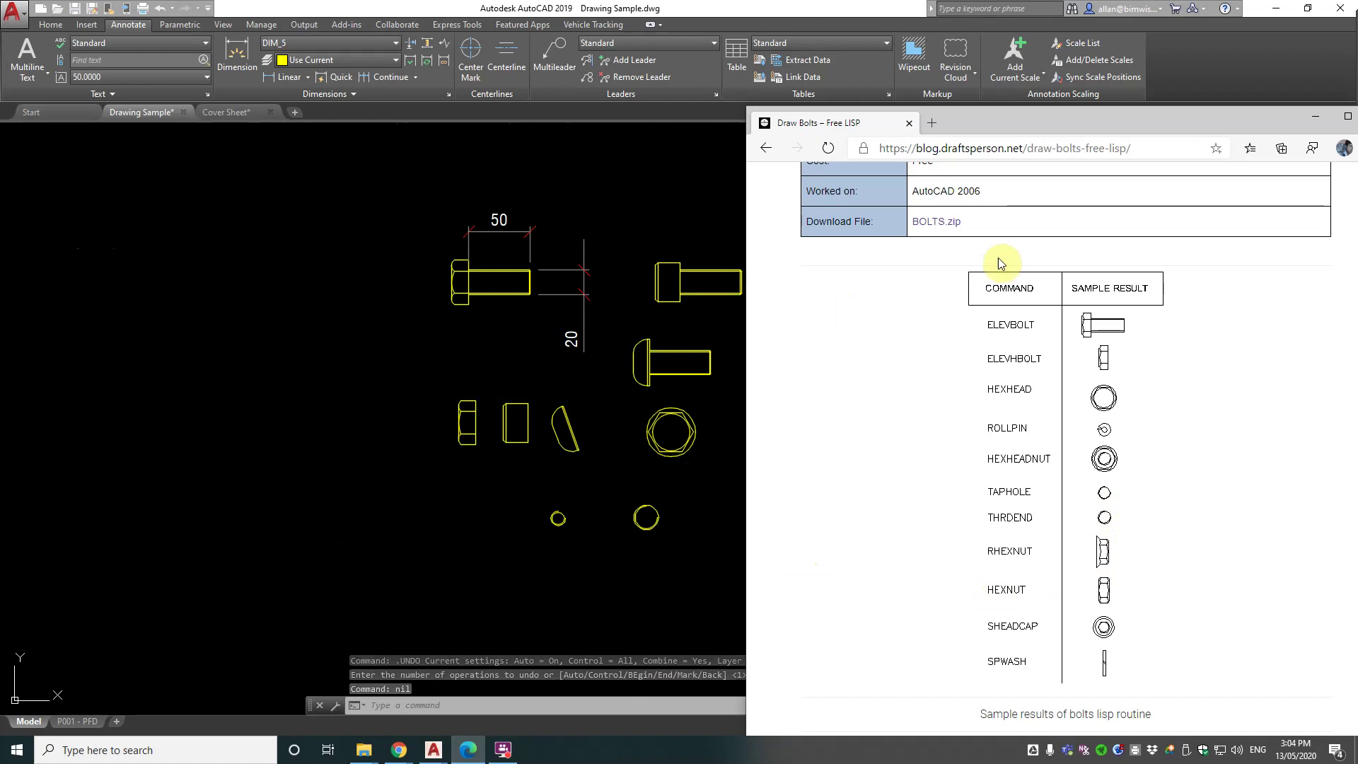
left_click(644, 556)
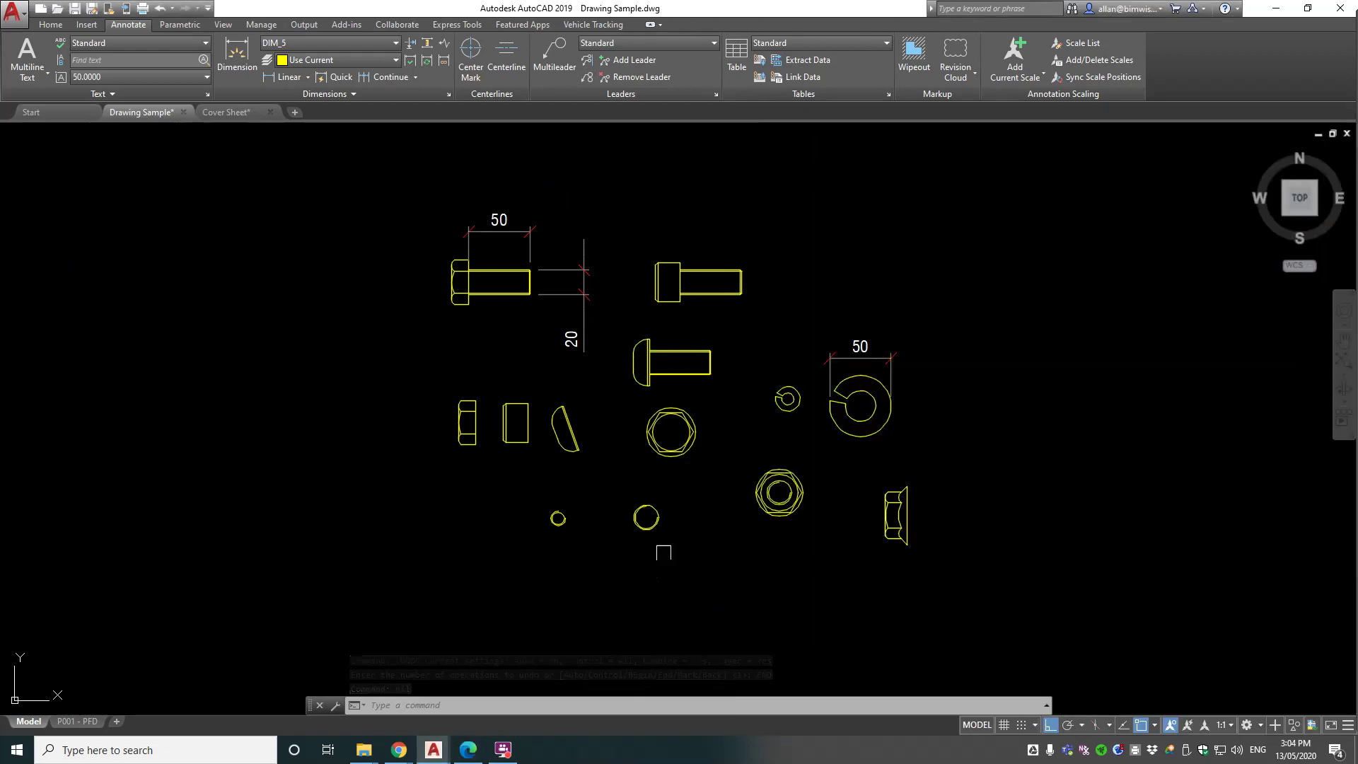
type("HEX")
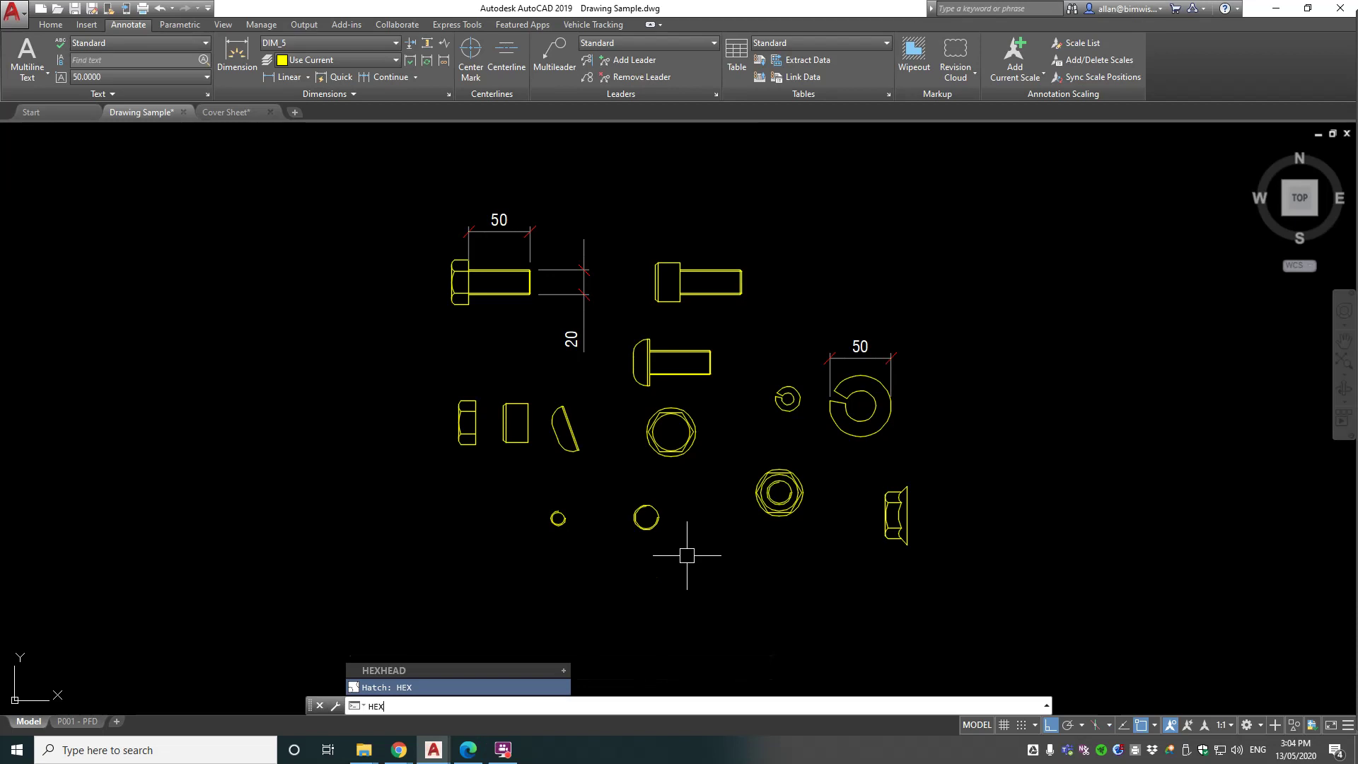
type("NUT")
key("Return")
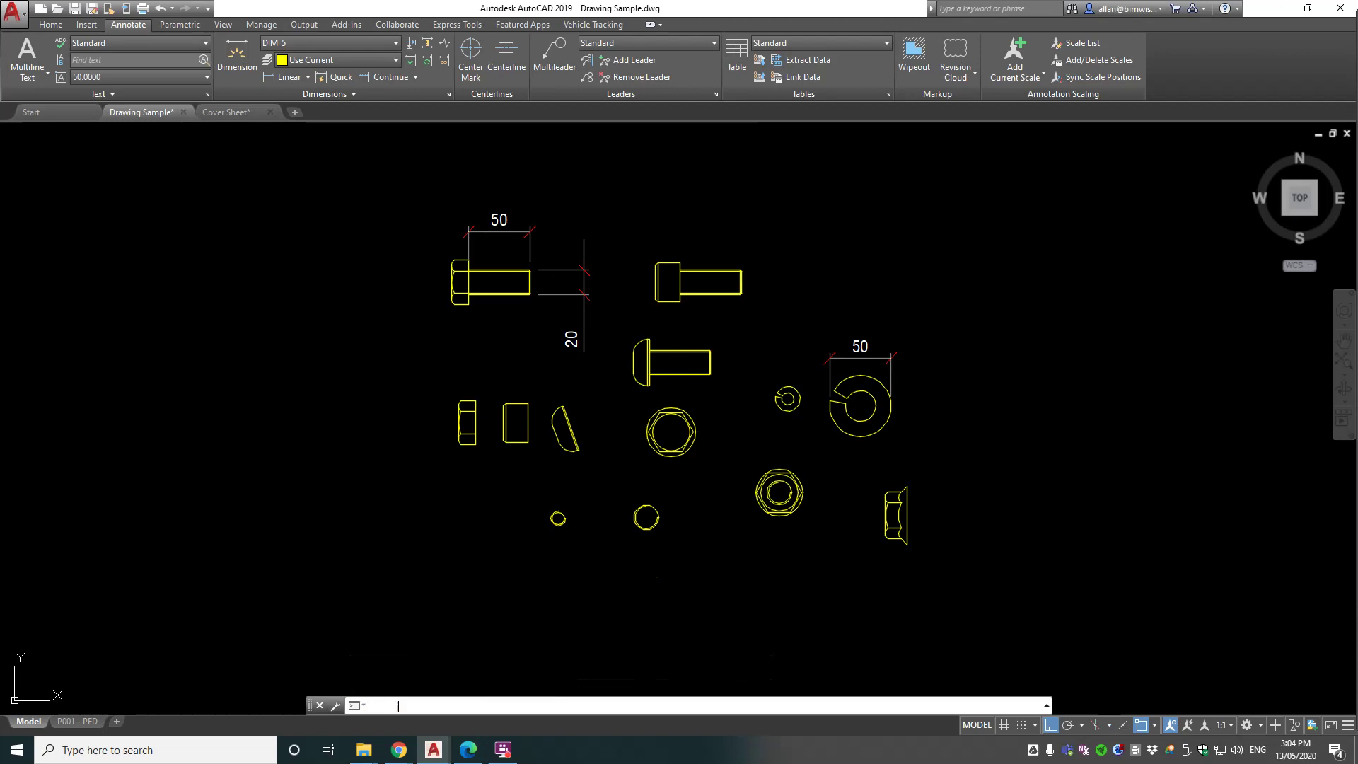
left_click(466, 522)
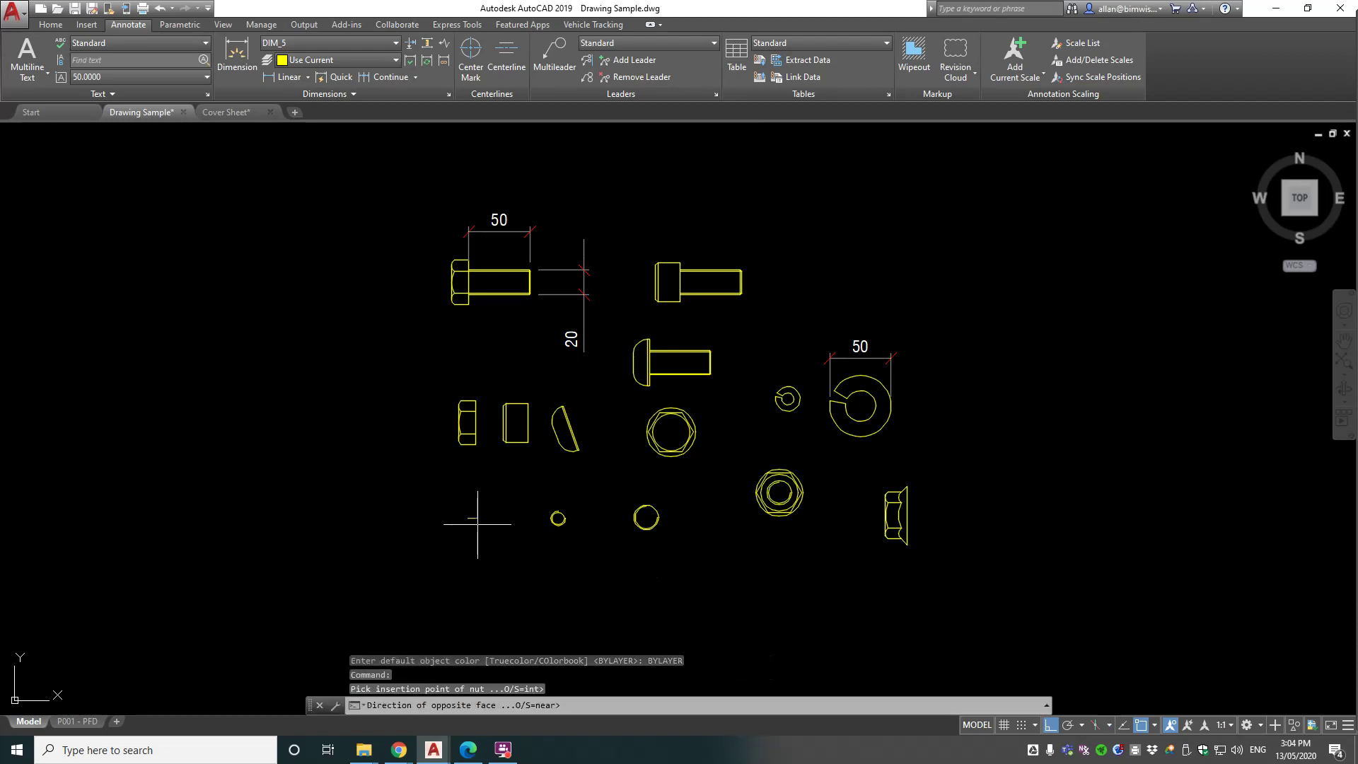
left_click(413, 493)
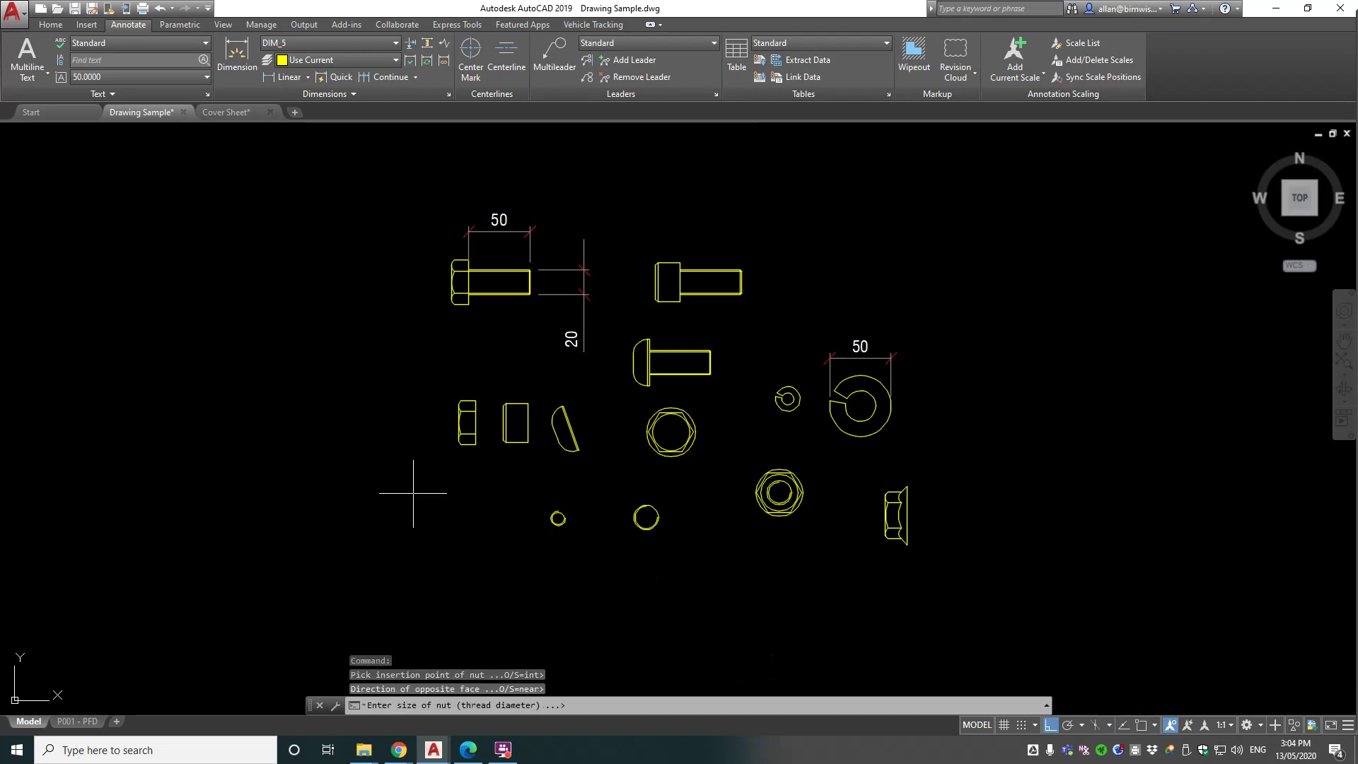
key("Escape")
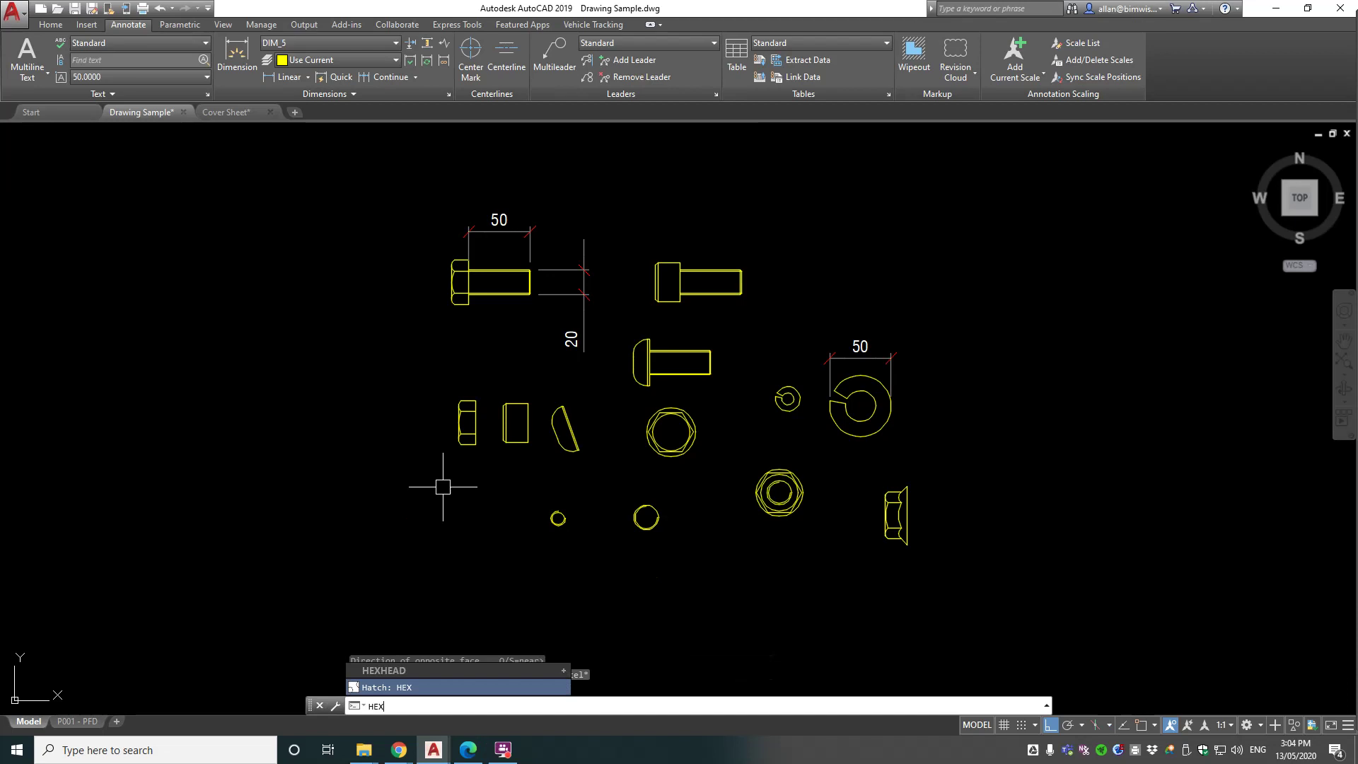
Step: Draw a plain side-view hex nut with HEXNUT to the left of the tapped hole, at direction 45 with thread diameter 20
type("HEXNUT")
key("Return")
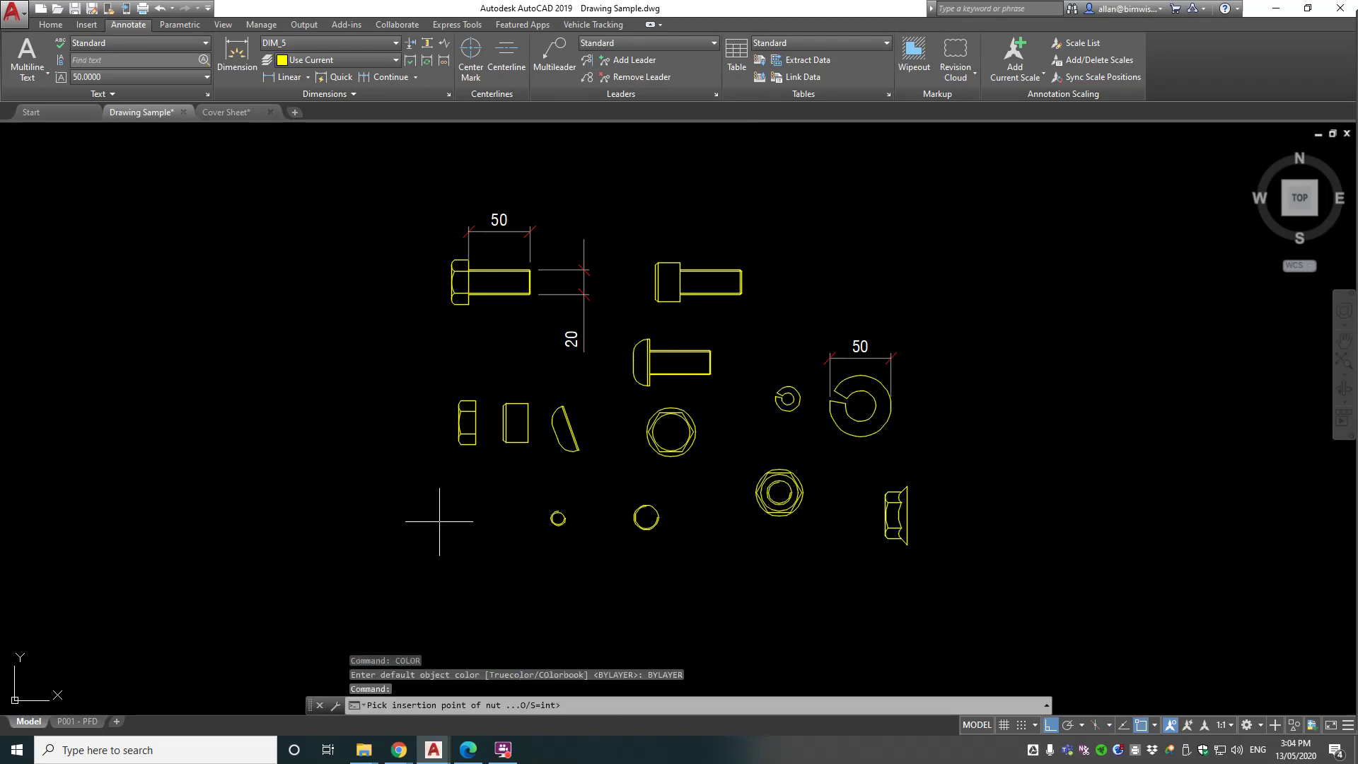
left_click(442, 521)
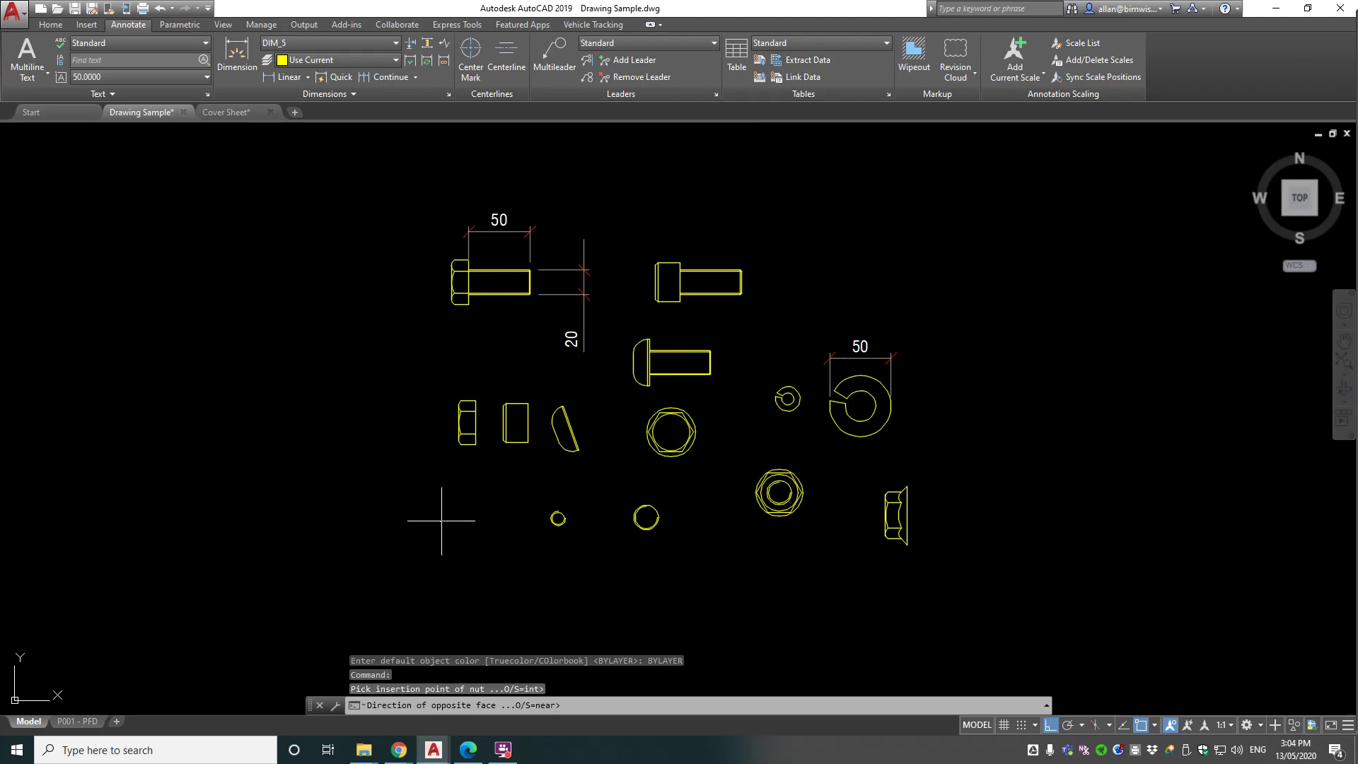
type("45")
key("Return")
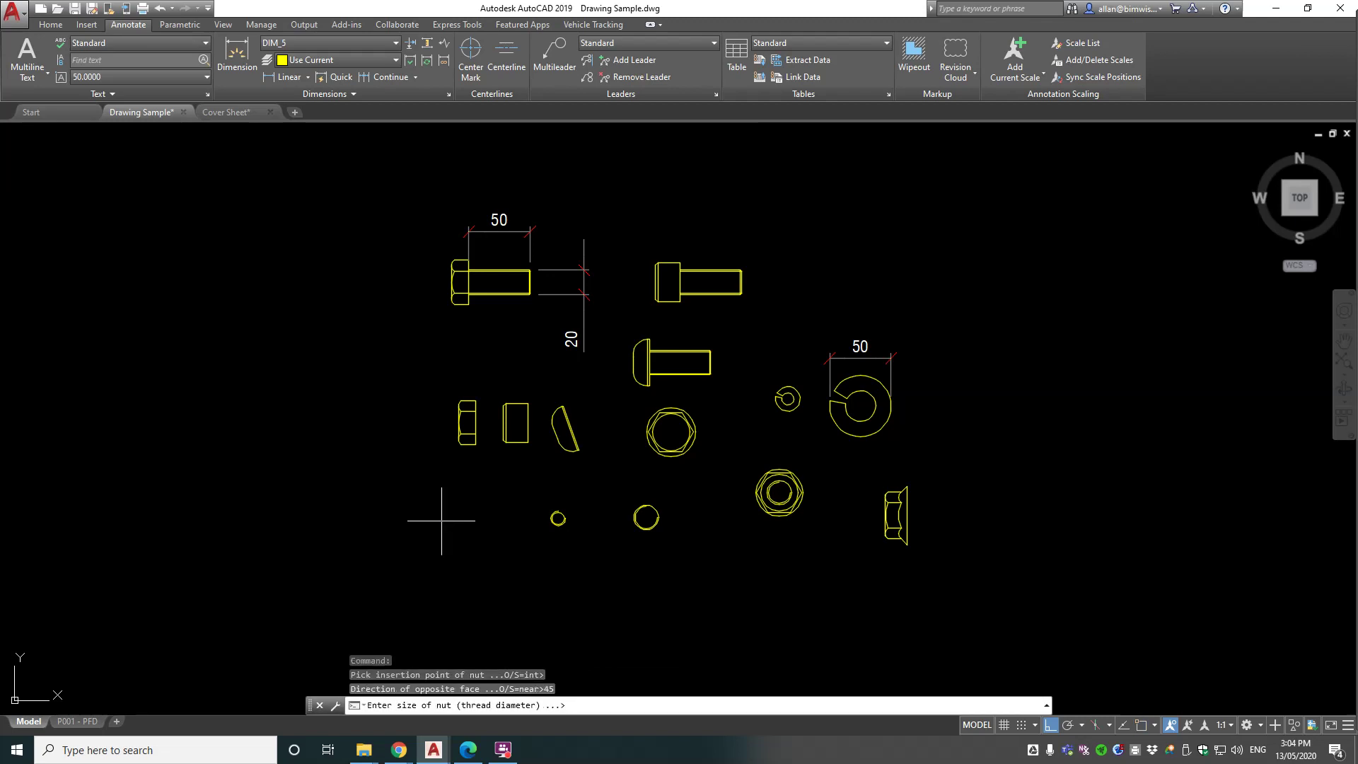
key("Return")
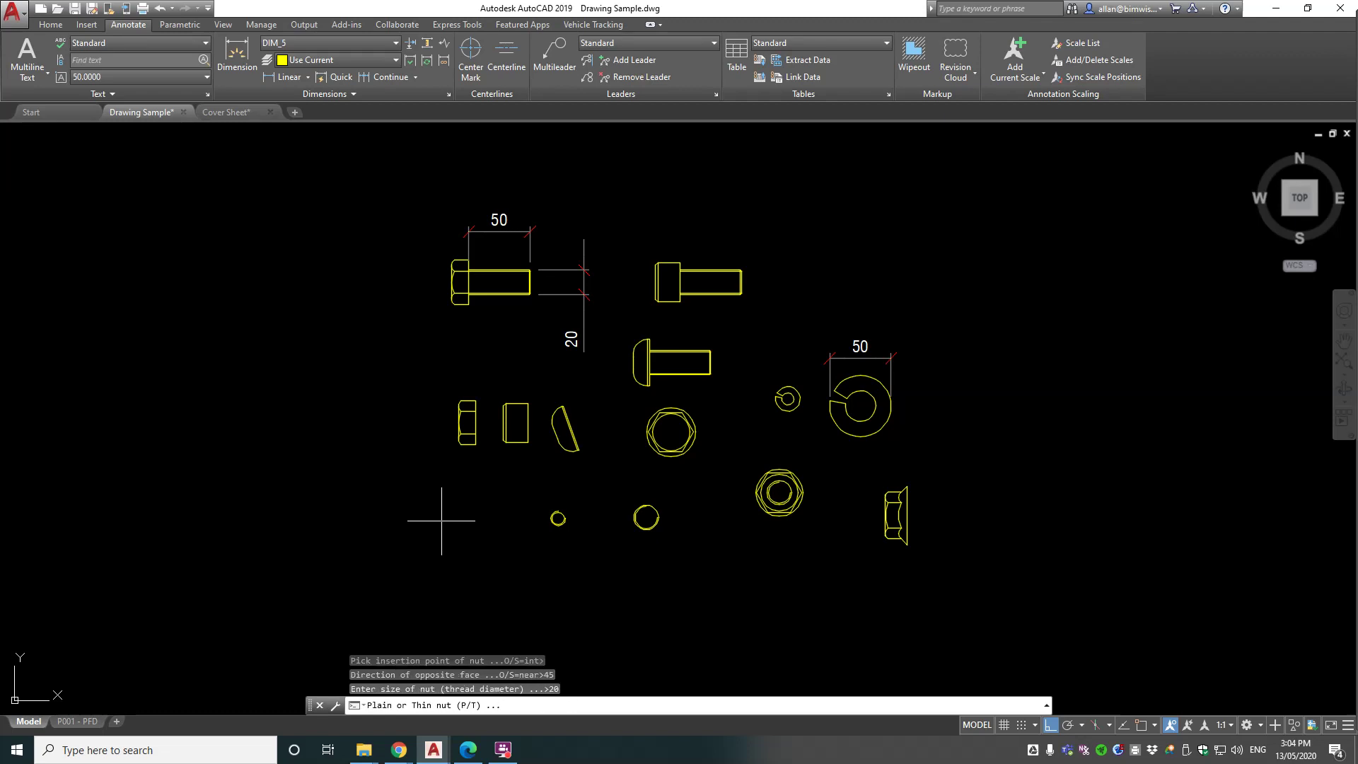
key("Return")
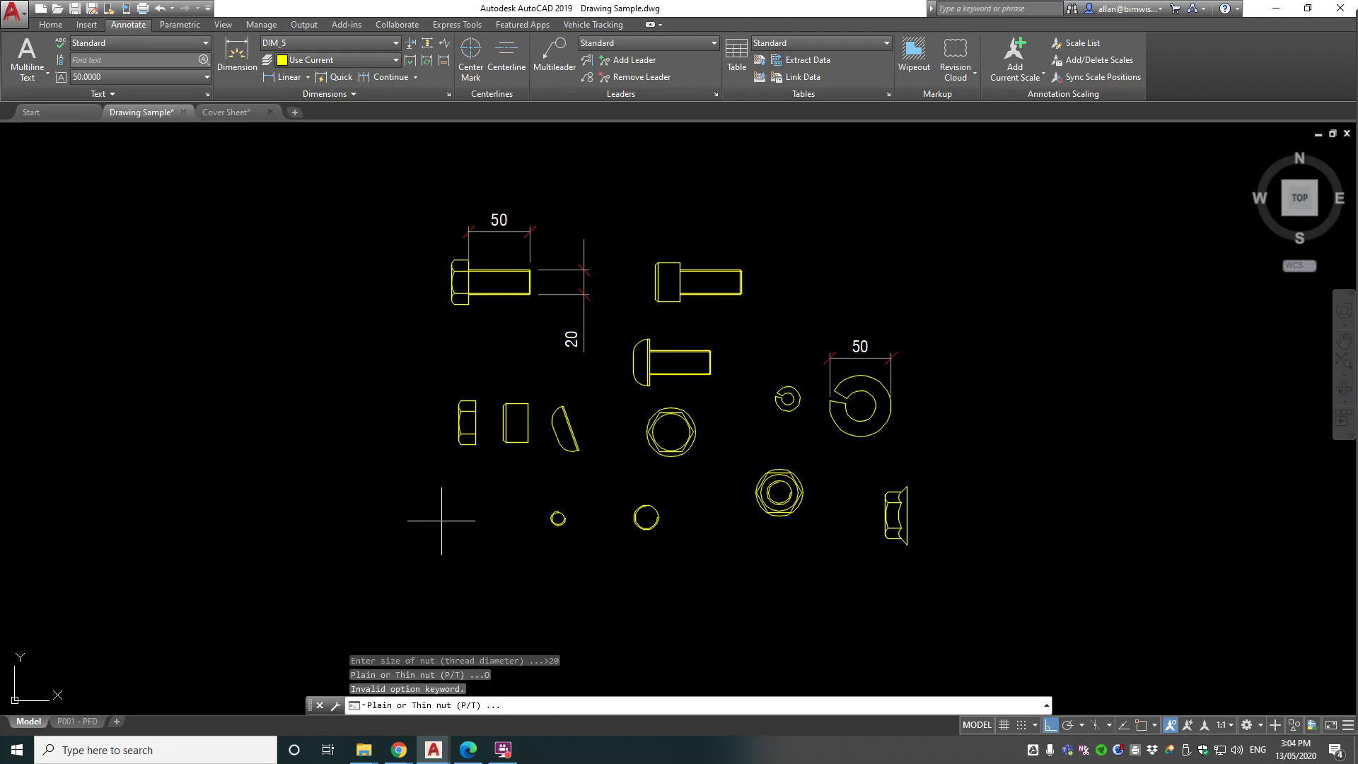
type("p")
key("Return")
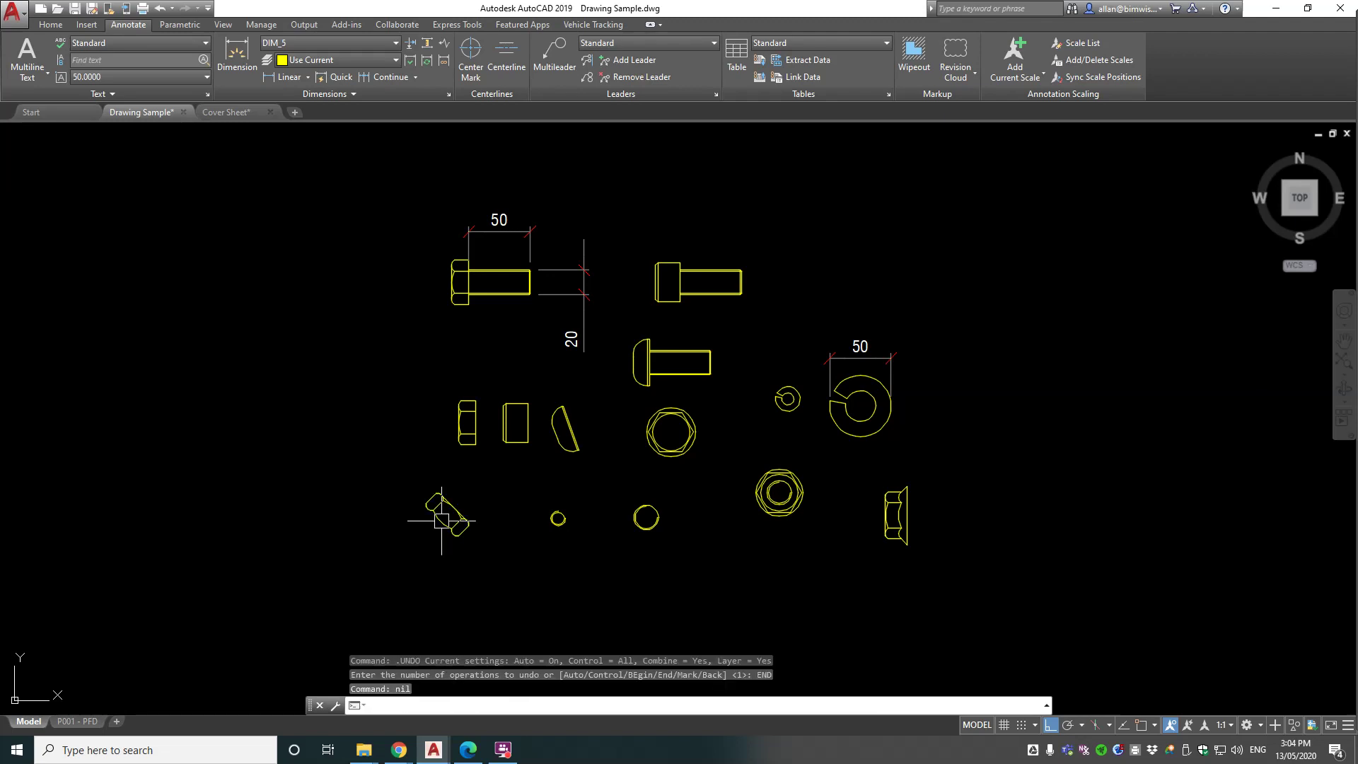
scroll(446, 522, "up", 5)
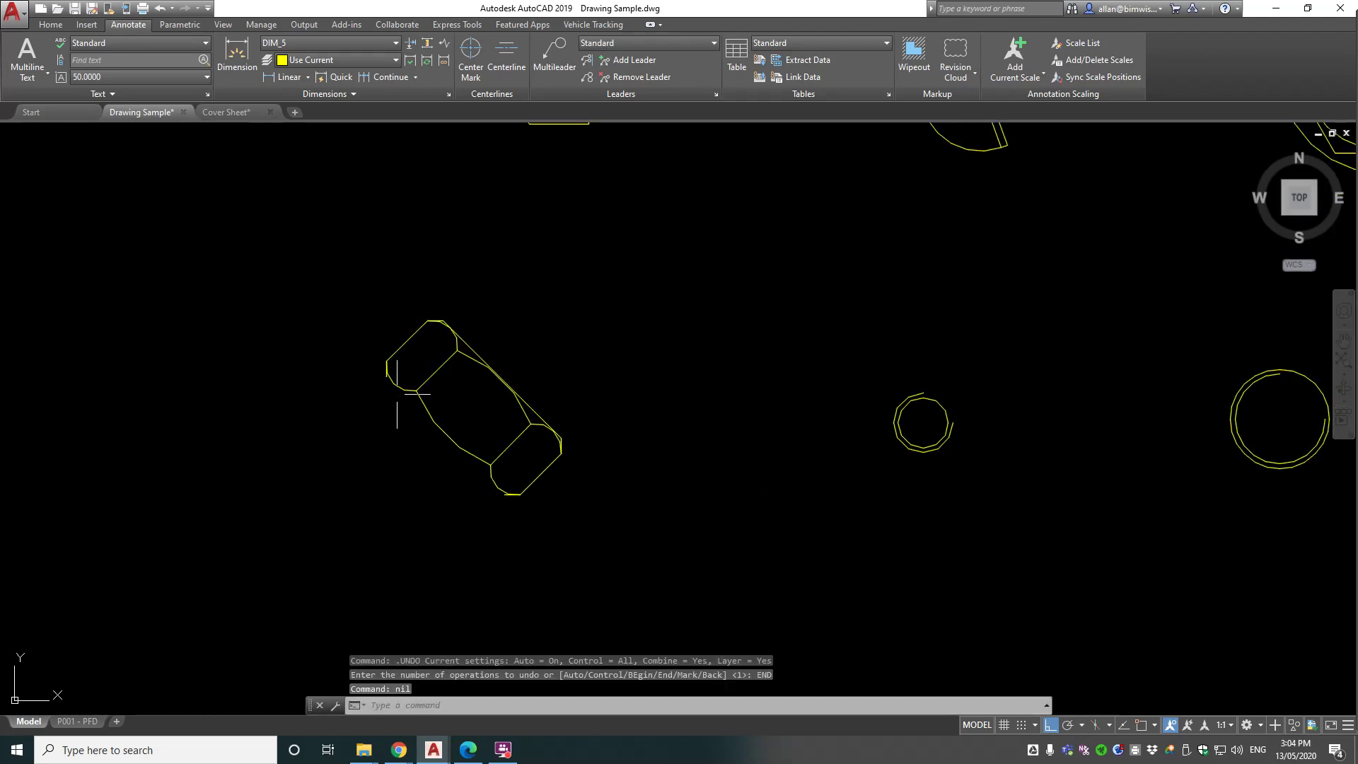
scroll(488, 454, "down", 2)
scroll(463, 460, "up", 2)
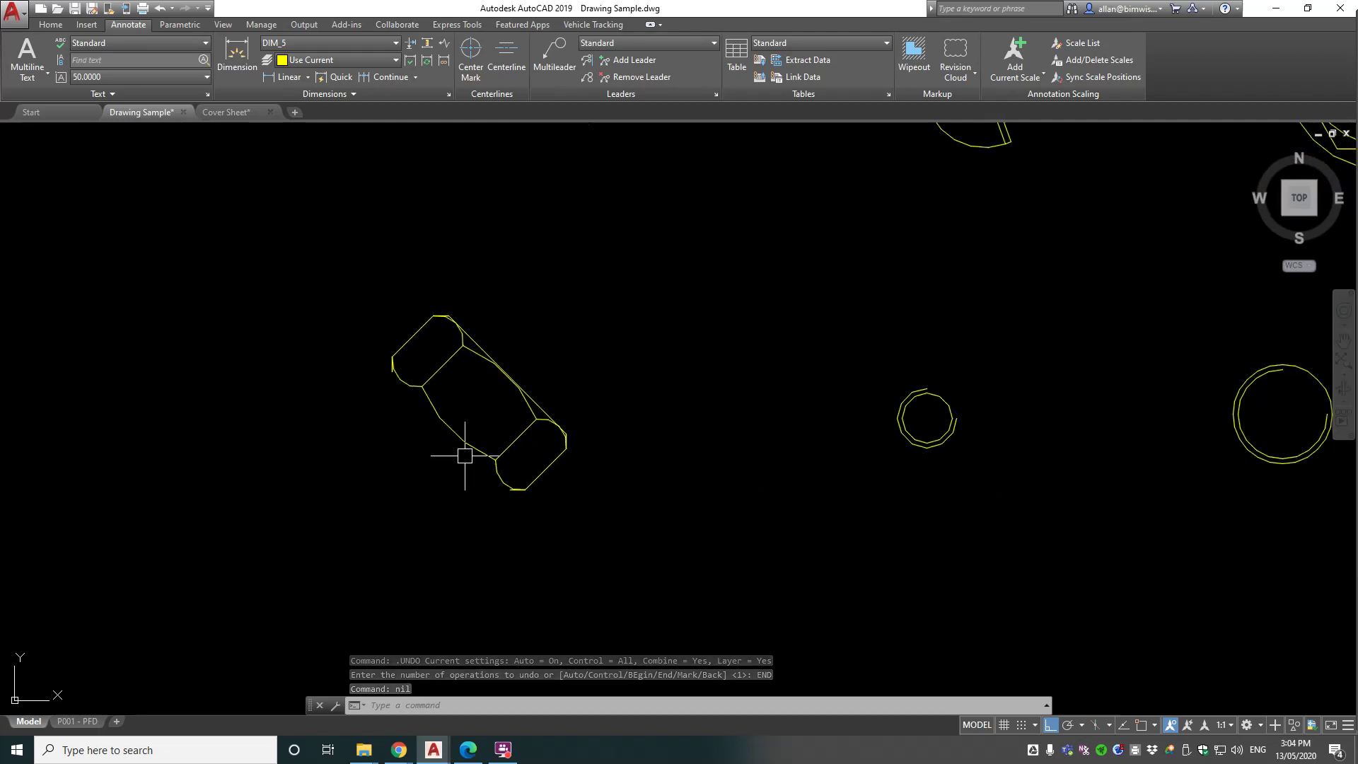
Step: Draw an upright plain hex nut with HEXNUT below the tilted nut, facing left, with thread diameter 20
type("HEXNUT")
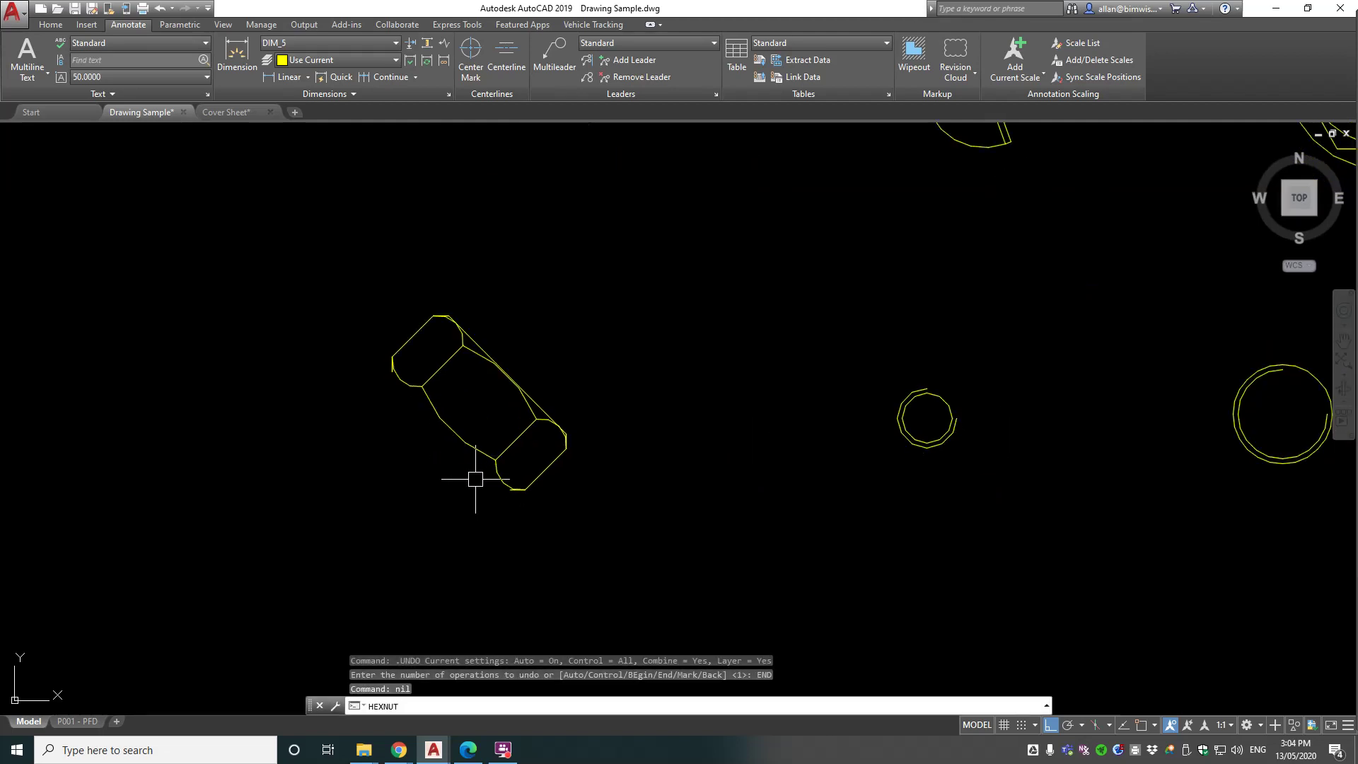
key("Return")
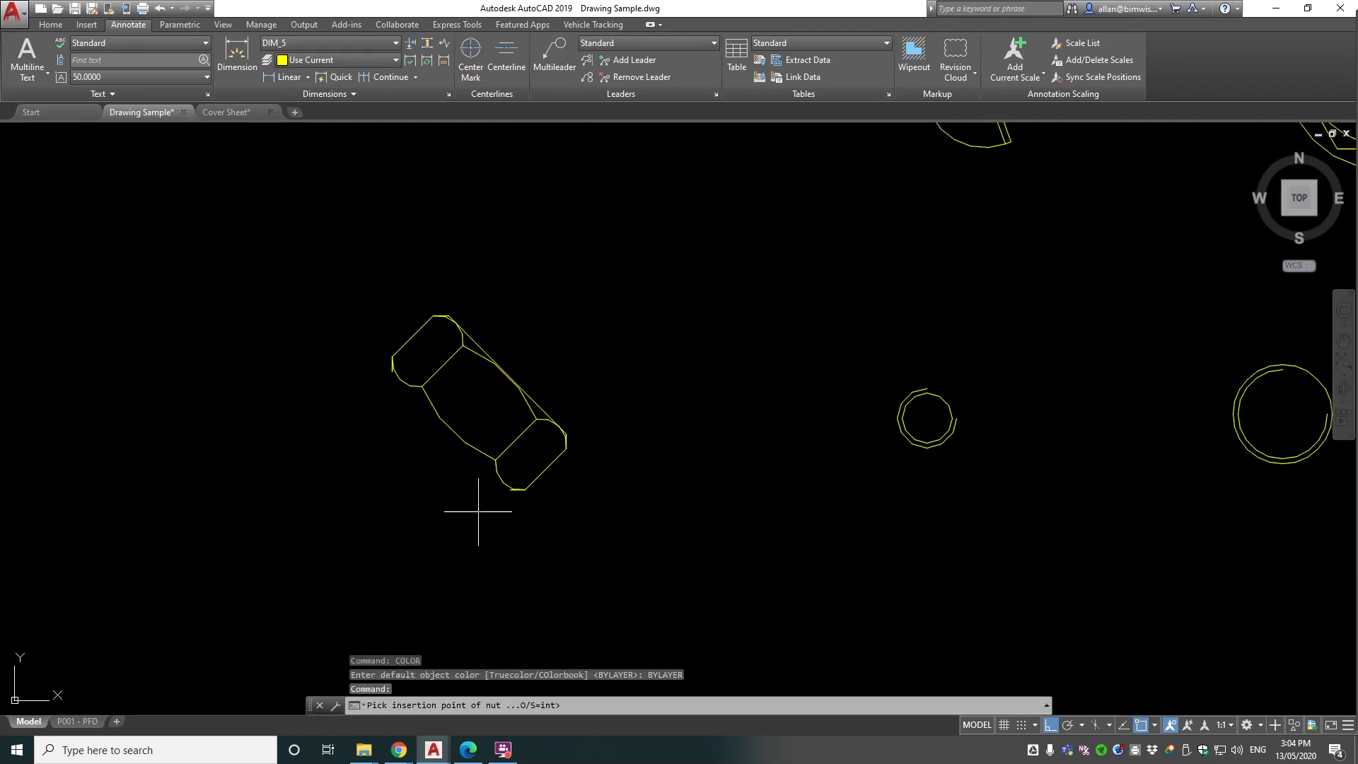
scroll(471, 554, "down", 2)
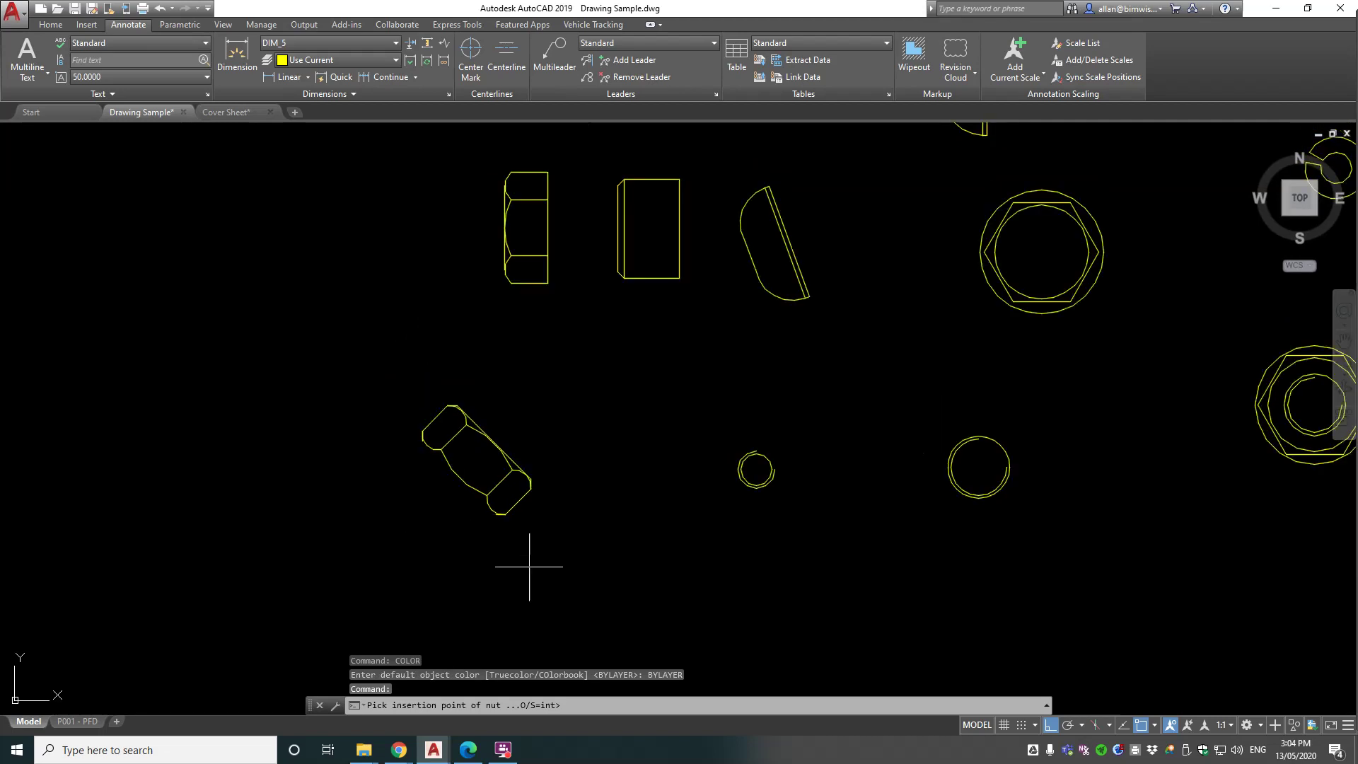
left_click(574, 607)
left_click(419, 574)
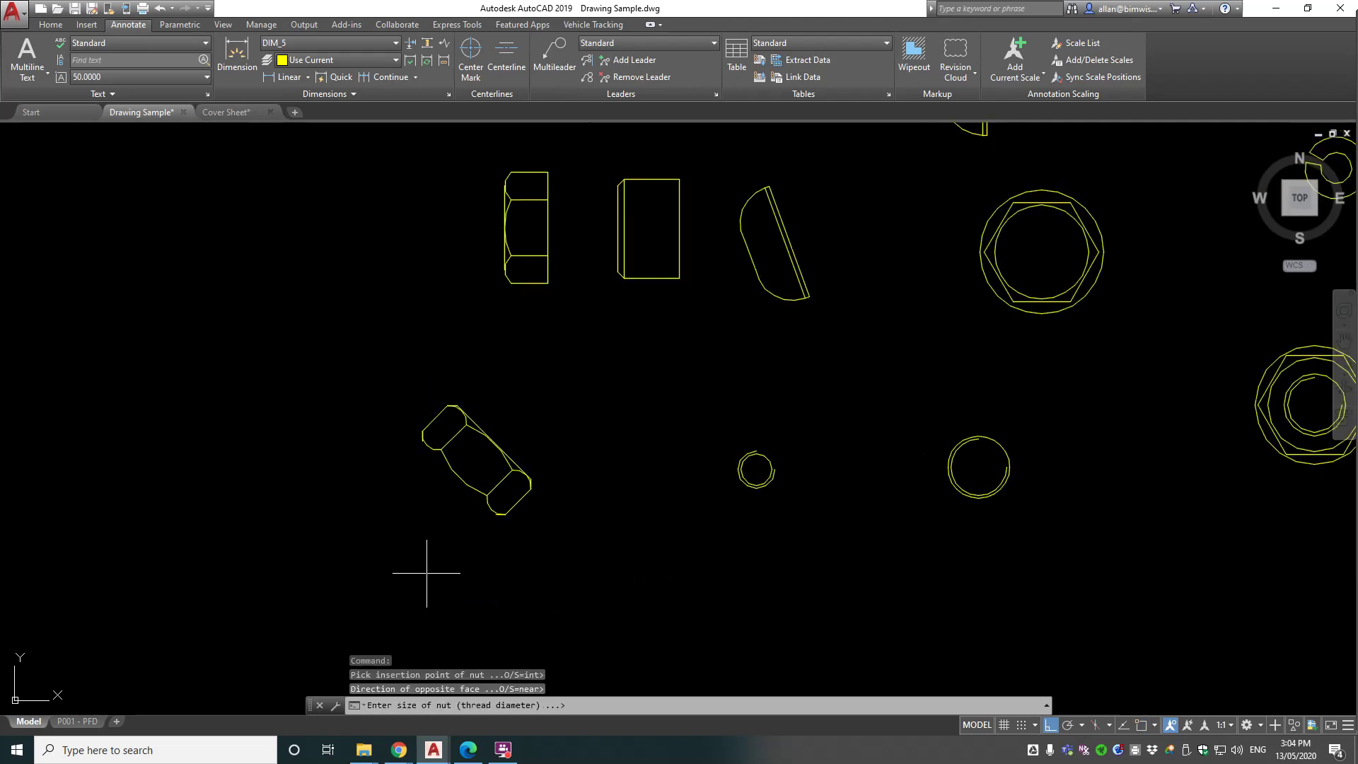
type("20")
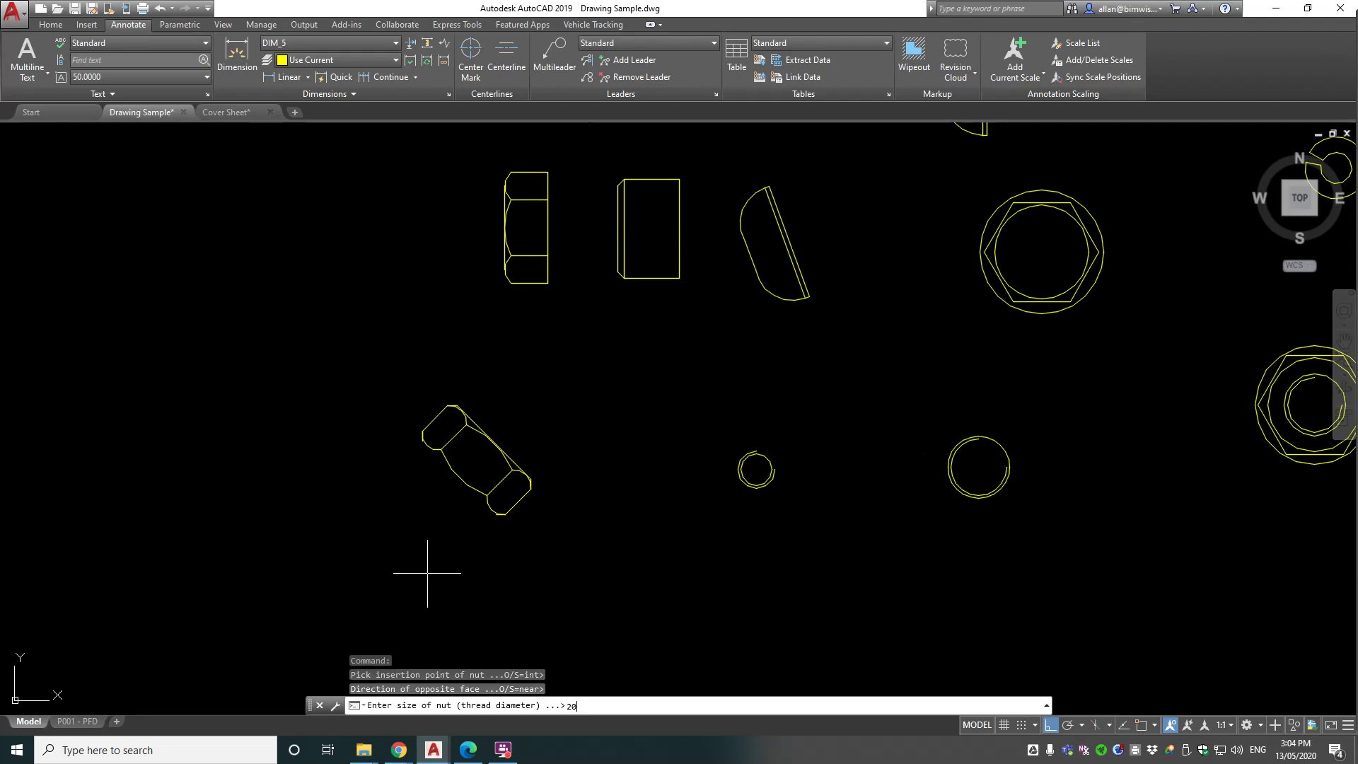
key("Return")
type("p")
key("Return")
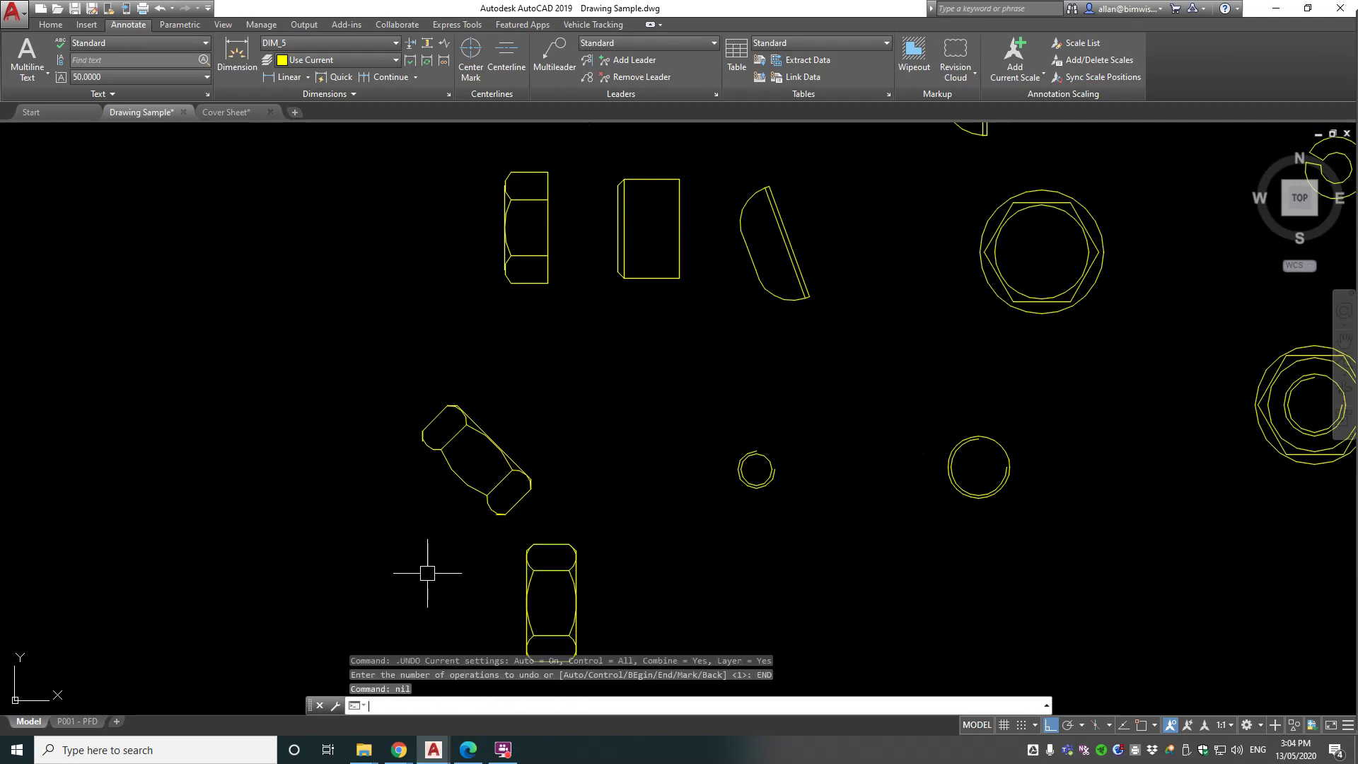
middle_click_drag(495, 480, 498, 413)
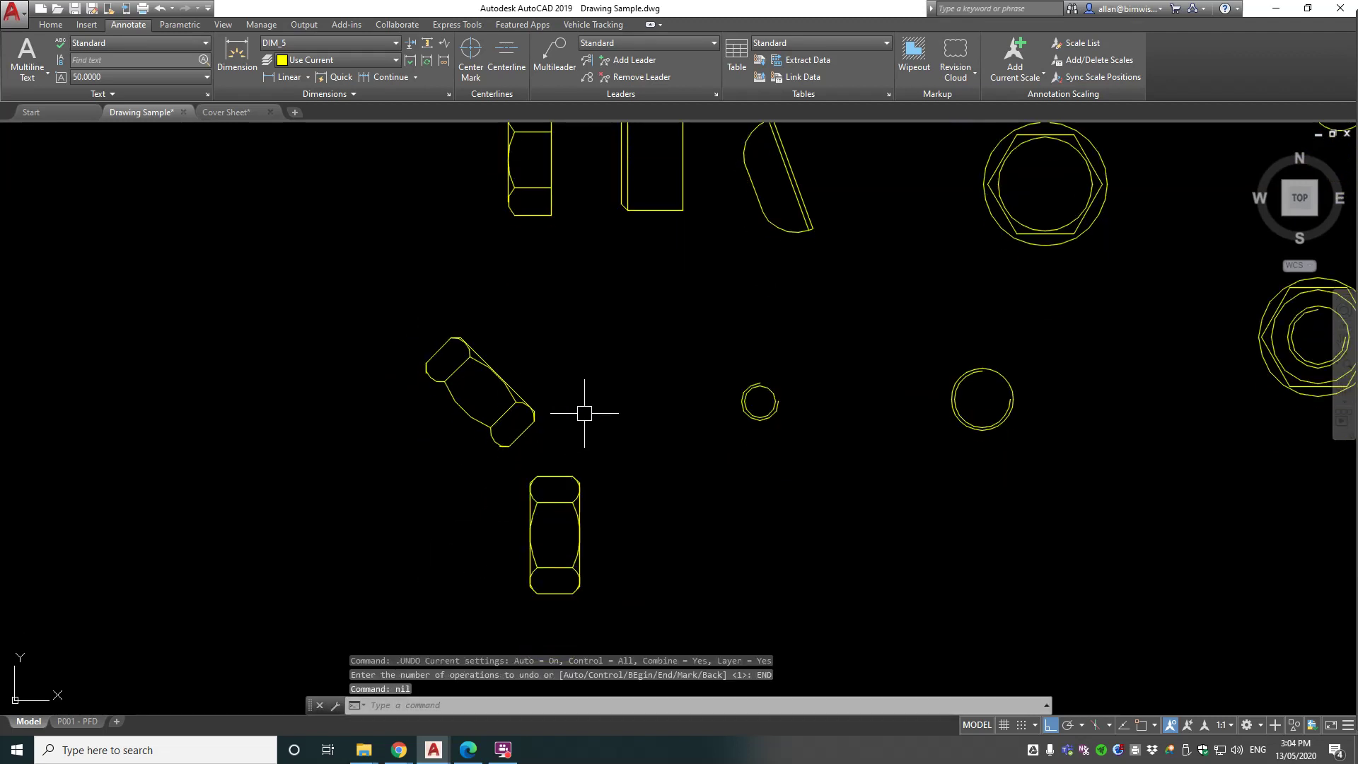
Step: Draw another plain hex nut with HEXNUT to the left of the existing nuts, at direction 45 with thread diameter 20
key("Return")
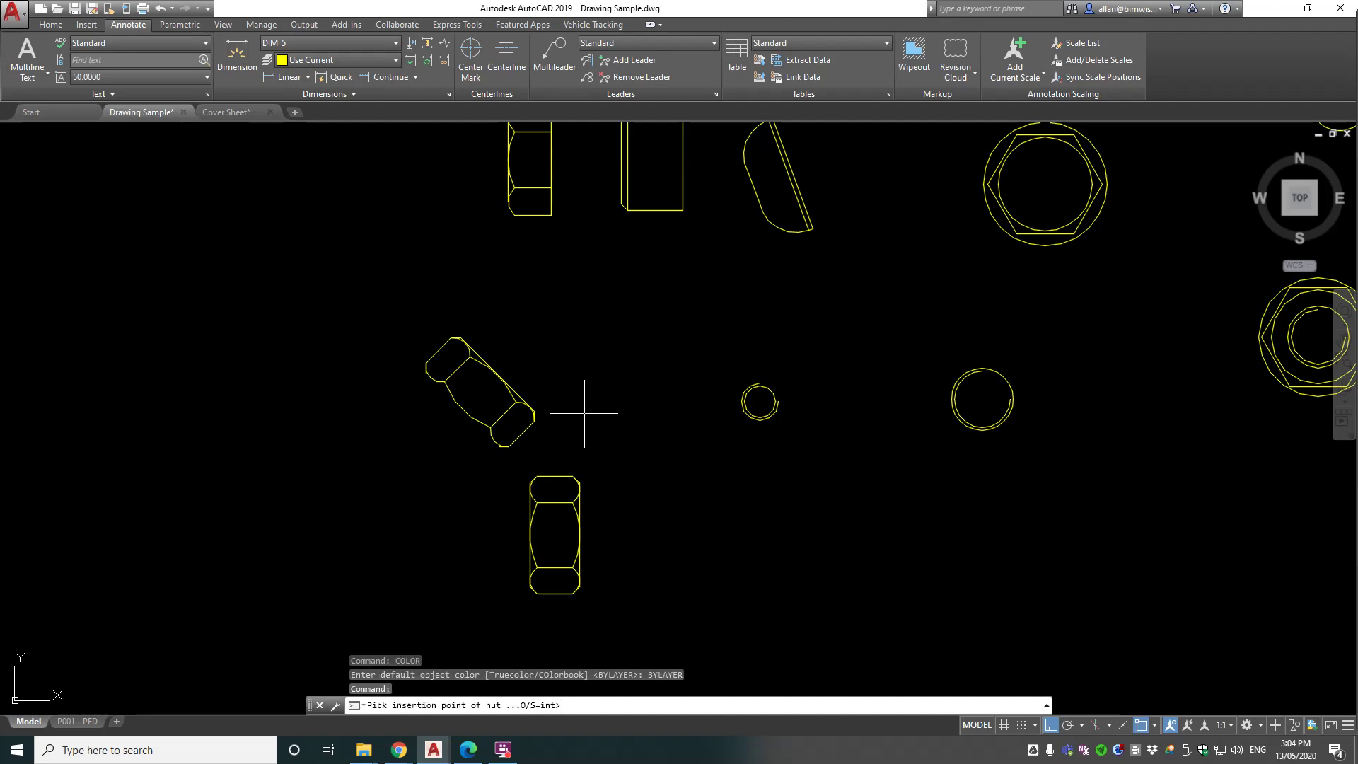
left_click(187, 503)
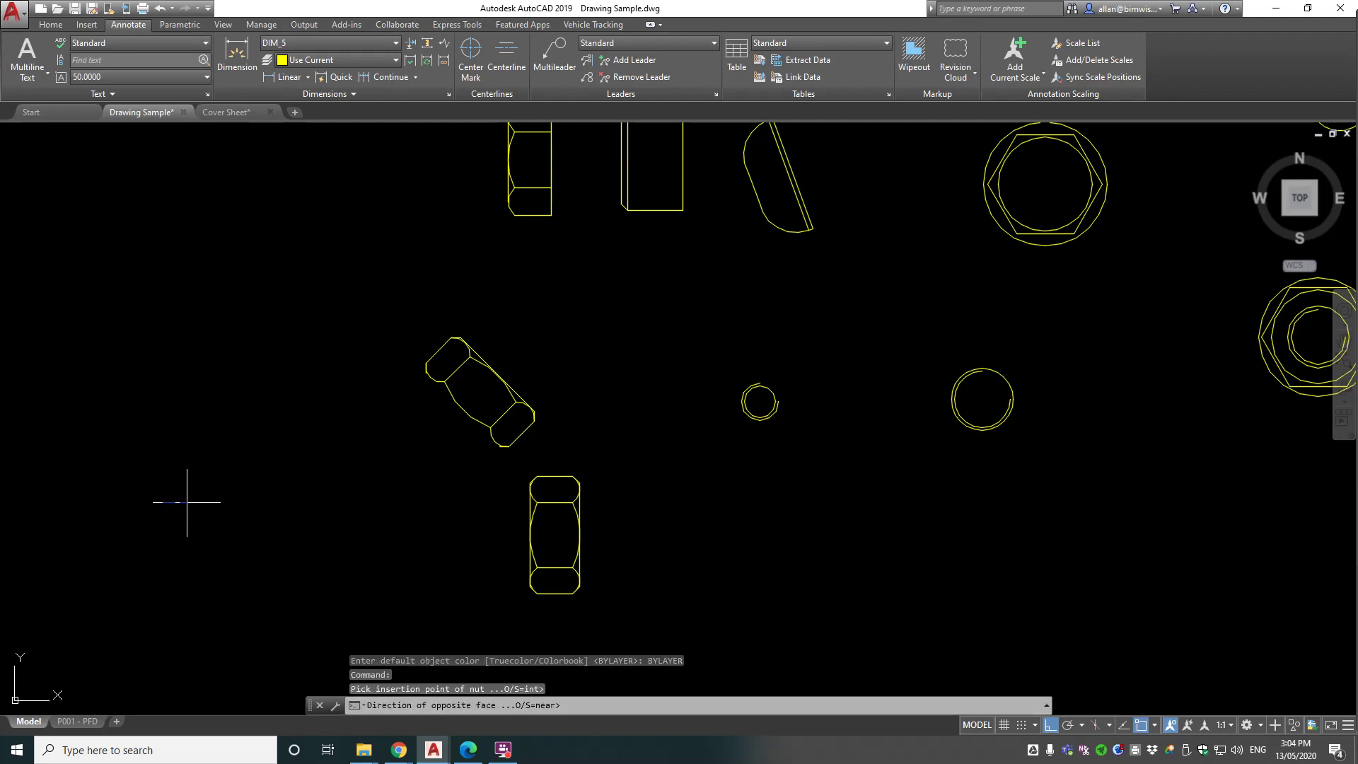
type("45")
key("Return")
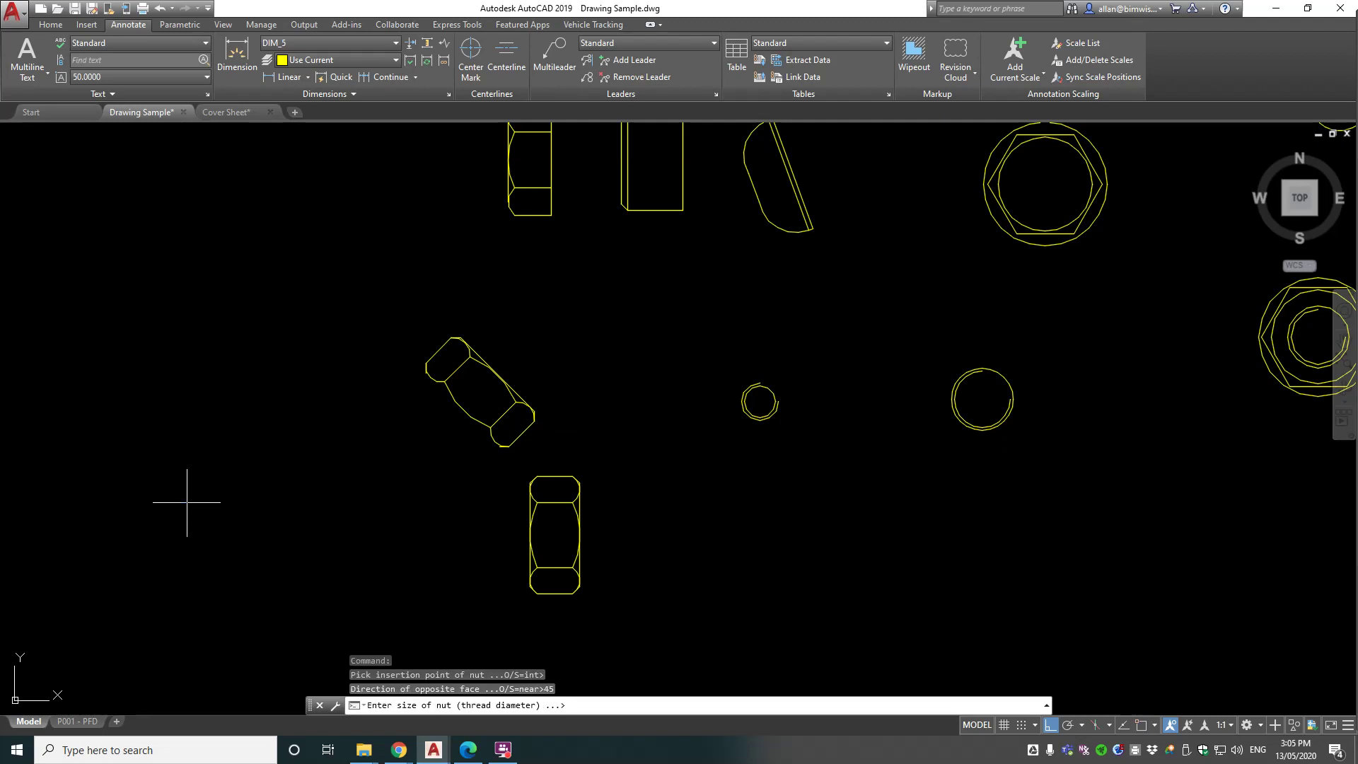
type("20")
key("Return")
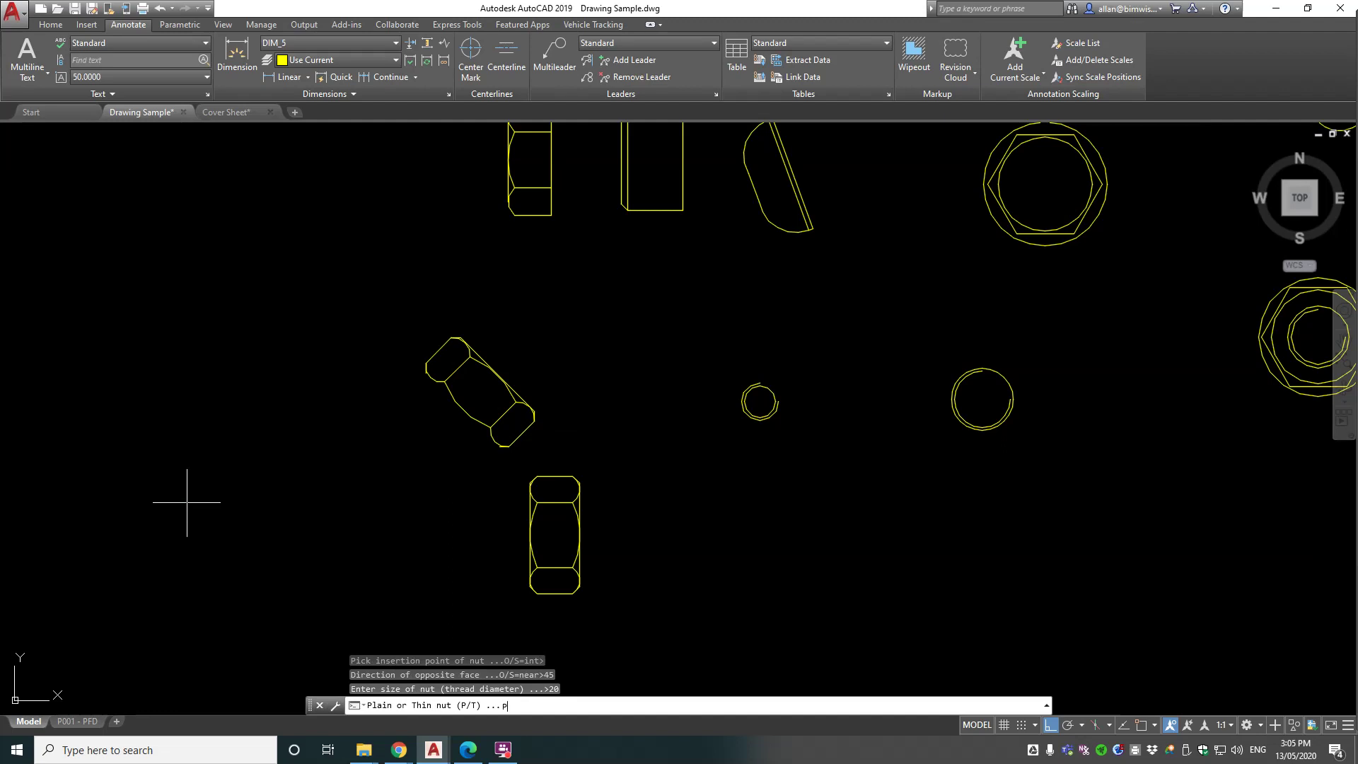
type("p")
key("Return")
Step: Erase the two tilted hex nuts, keeping the upright one
type("e")
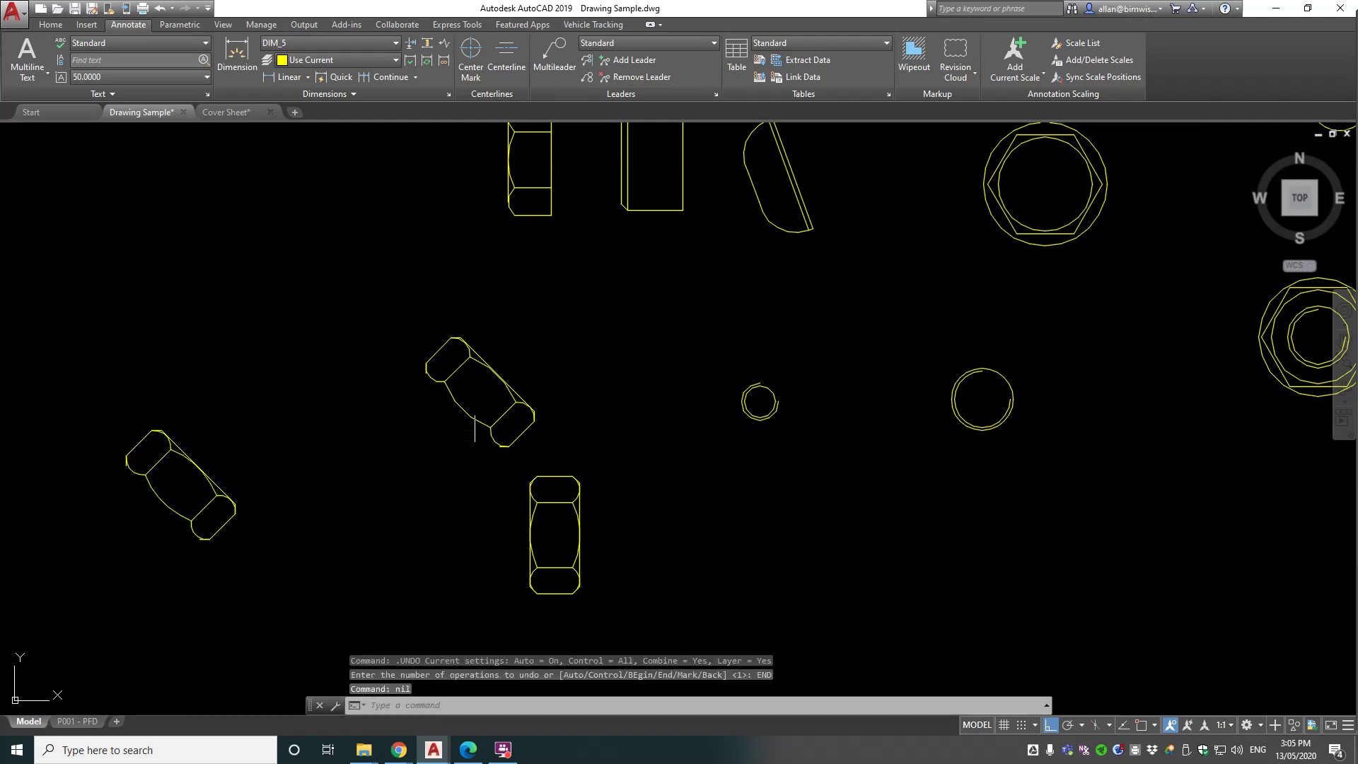
key("Return")
left_click(539, 327)
left_click(406, 447)
left_click(270, 396)
left_click(99, 531)
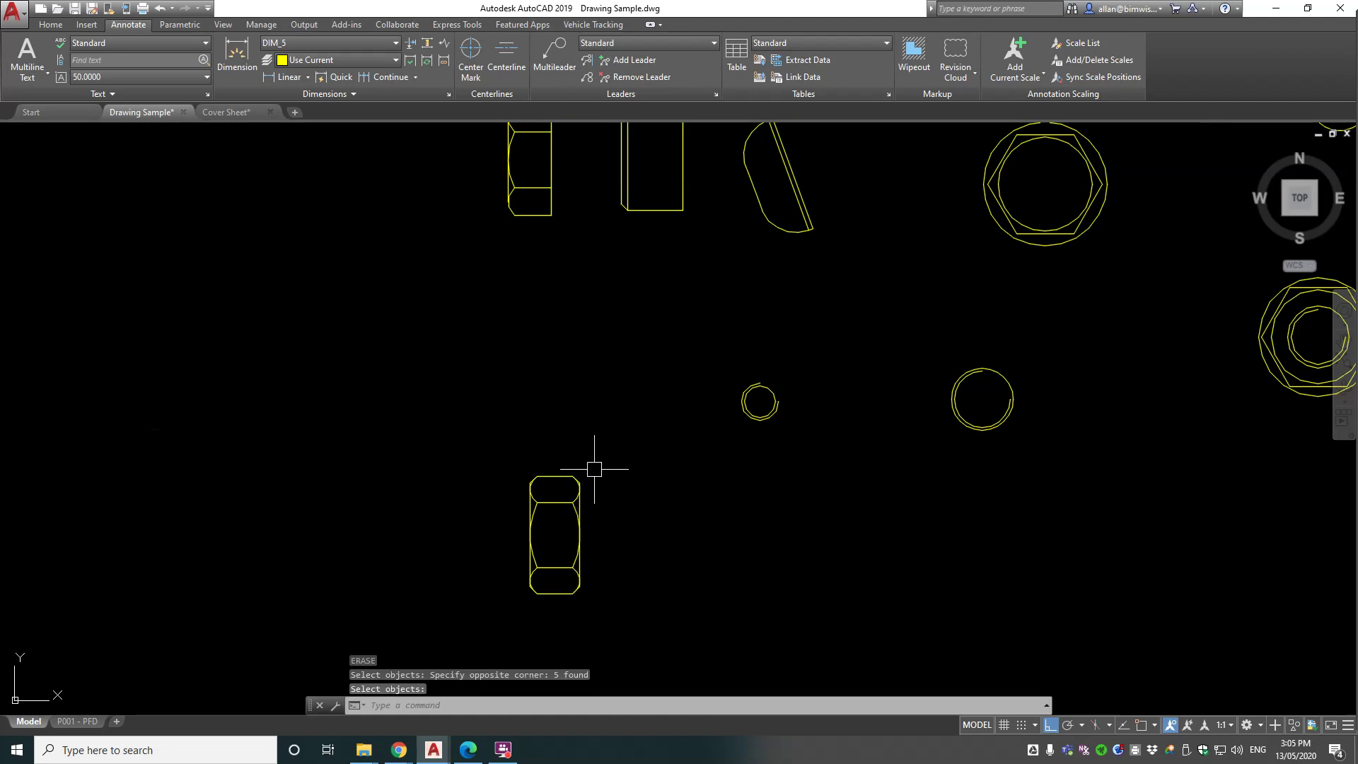
Step: Draw a thin hex nut with HEXNUT above and left of the upright plain nut, facing right, with thread diameter 20
key("Up")
key("Return")
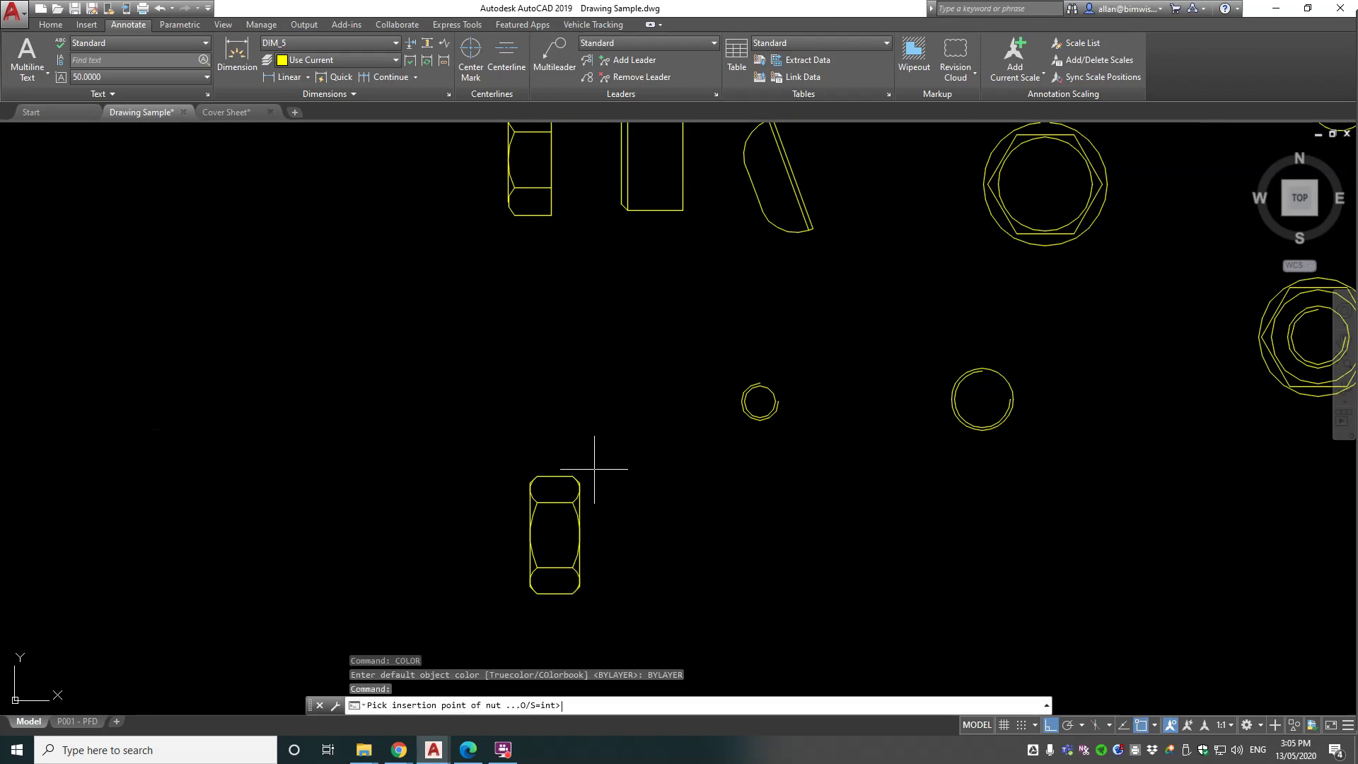
left_click(430, 388)
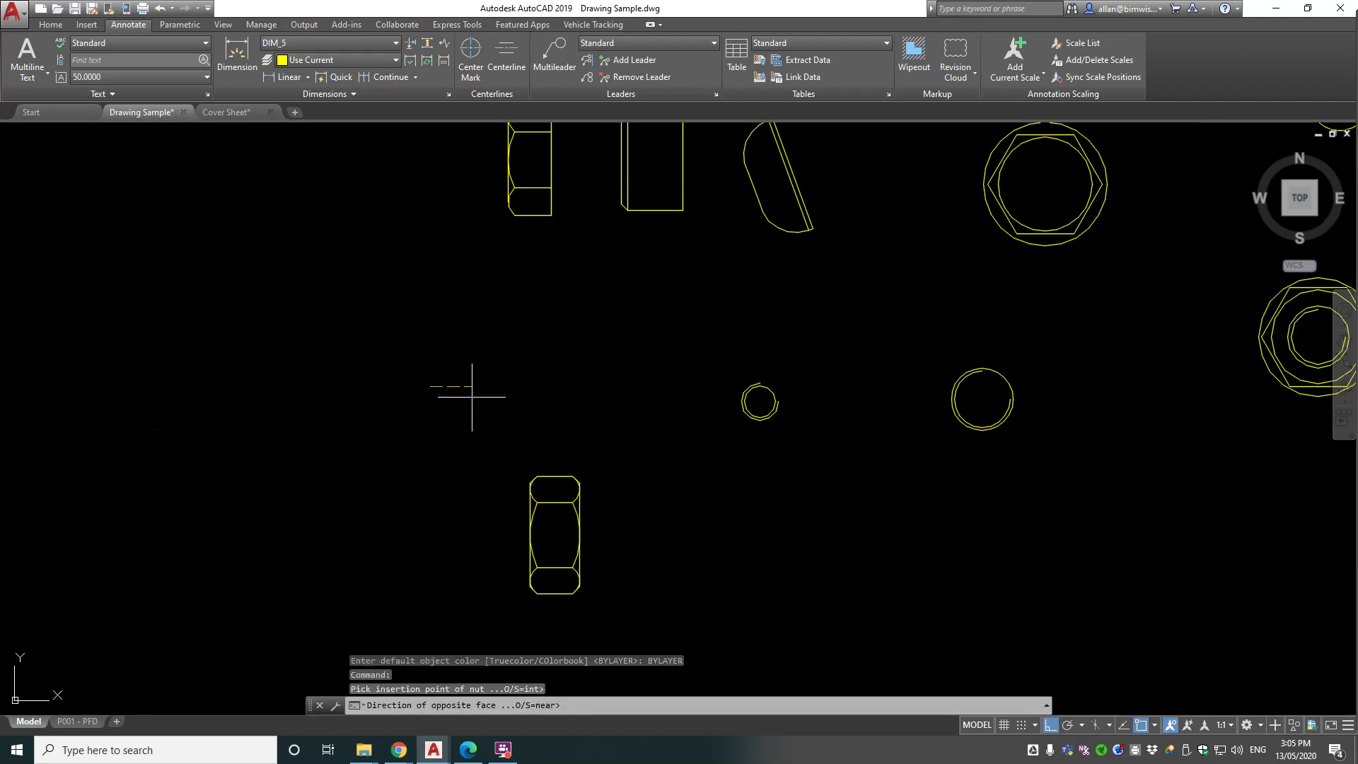
left_click(599, 386)
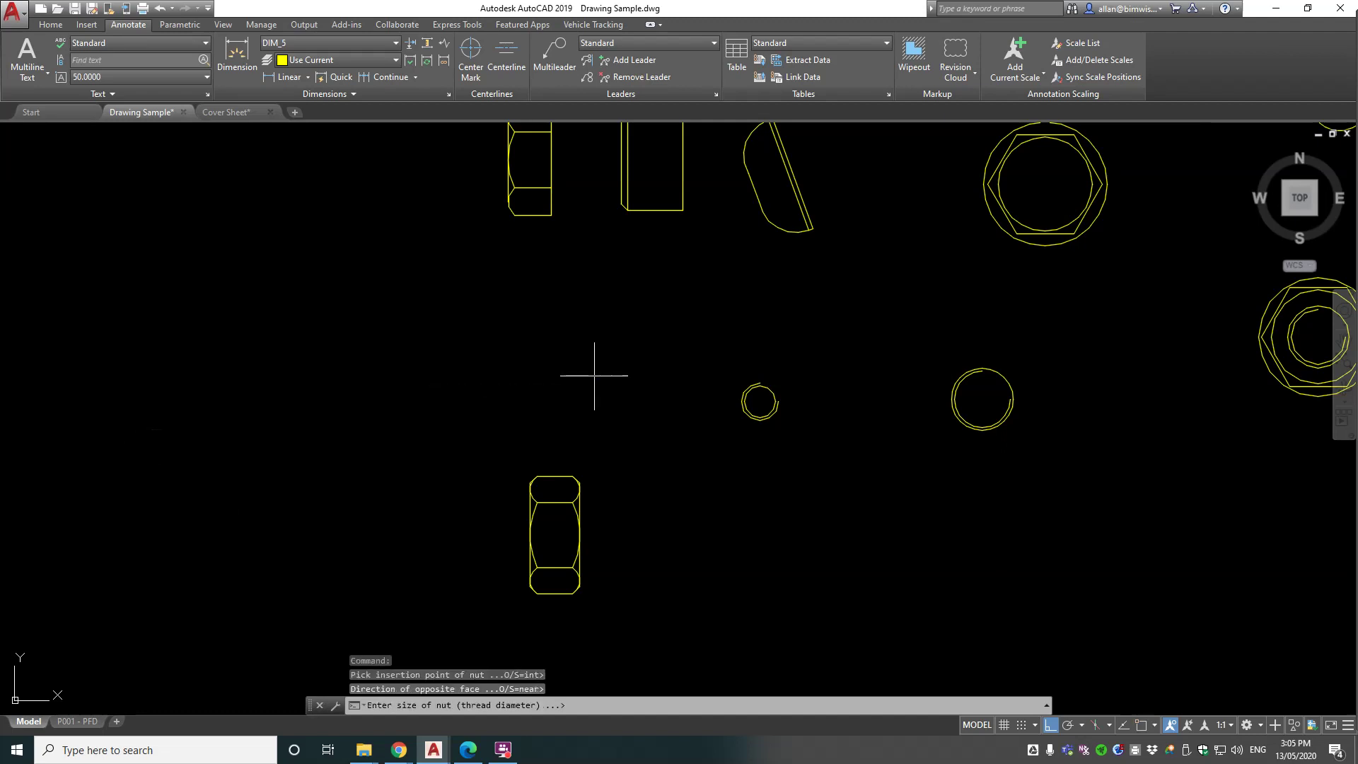
type("20")
key("Return")
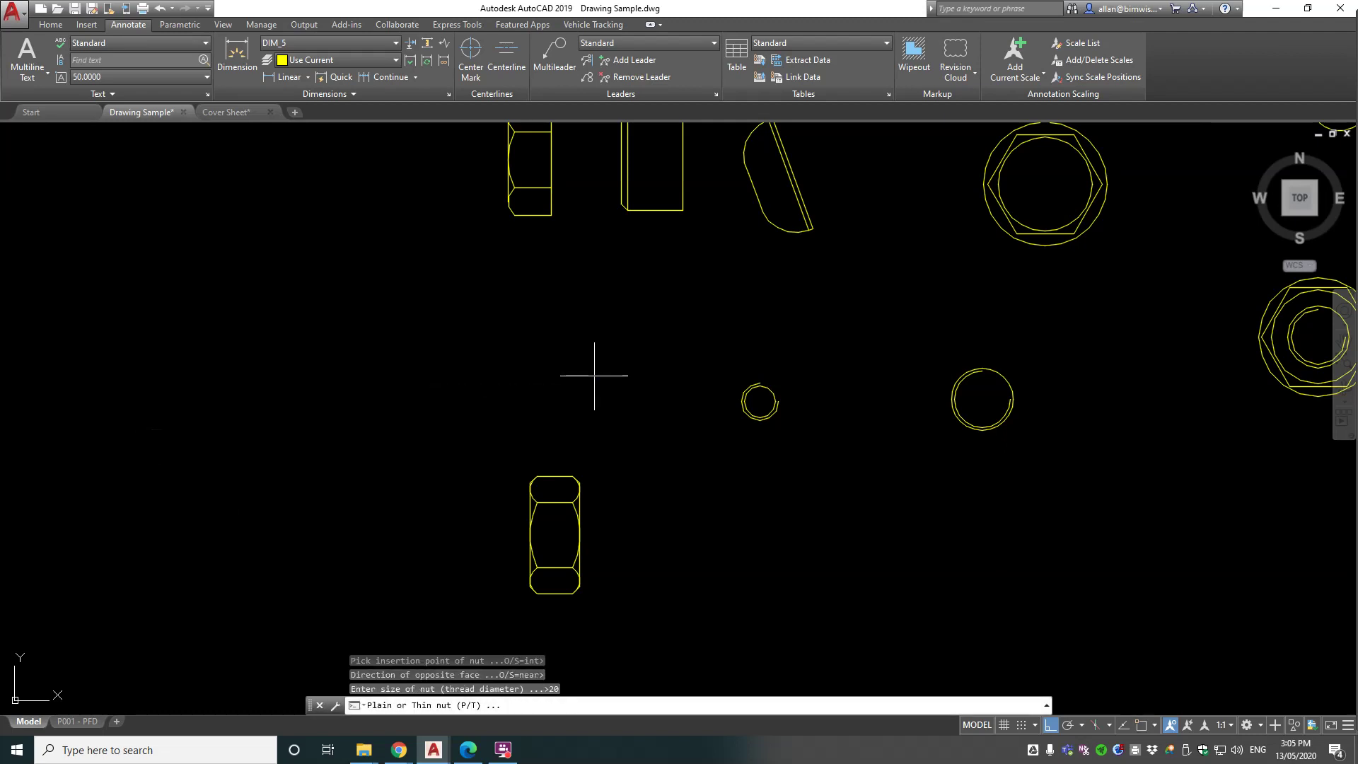
type("T")
key("Return")
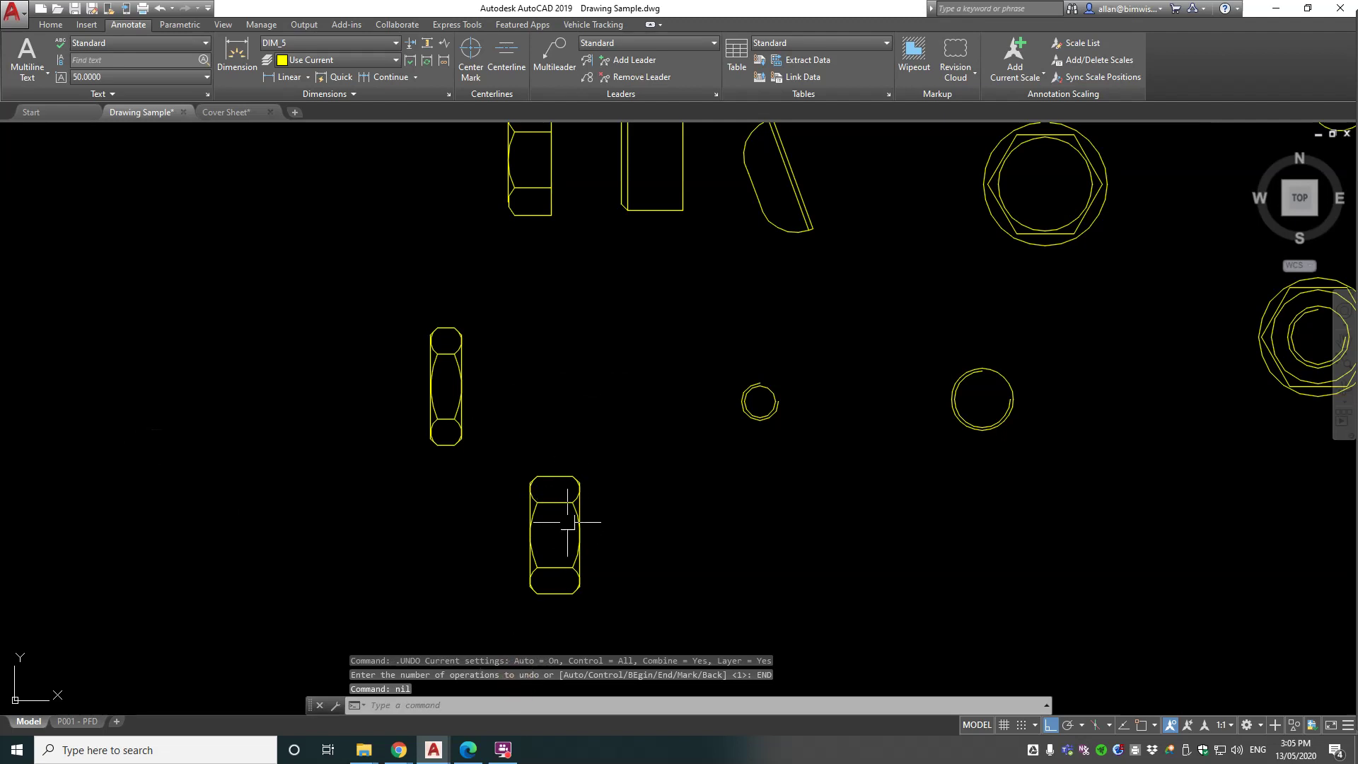
Step: Rotate the lower plain hex nut 45 degrees about the midpoint of its right-hand face
type("ro")
key("Return")
left_click(619, 450)
left_click(471, 657)
key("Return")
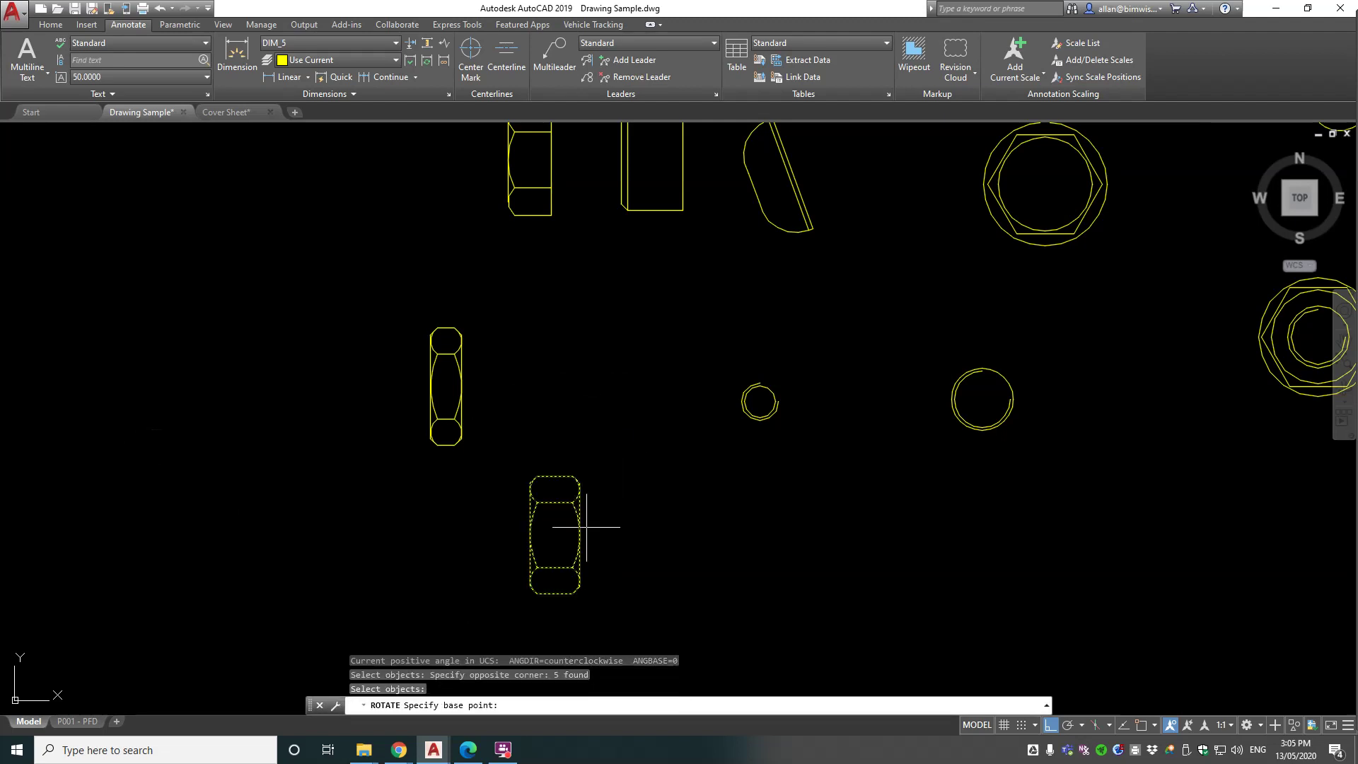
right_click(578, 537, "shift")
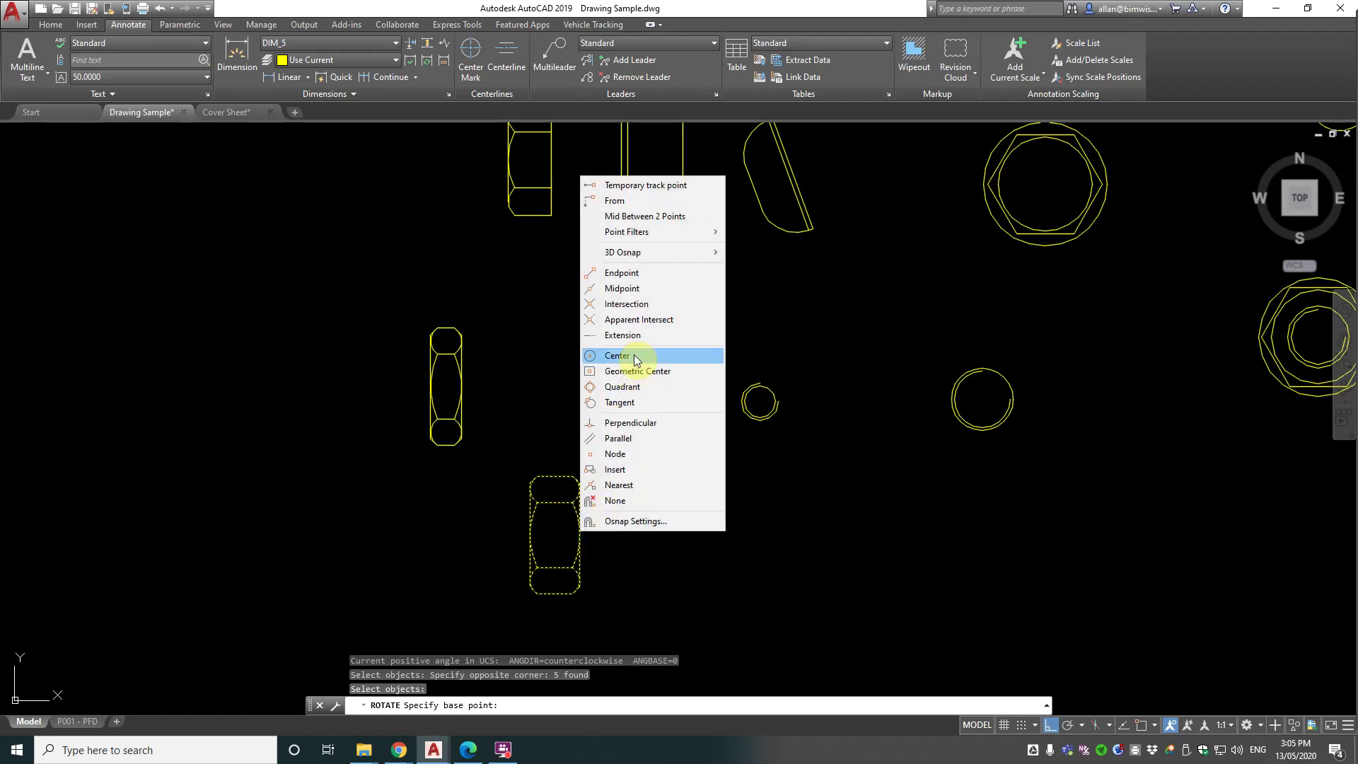
left_click(632, 289)
left_click(581, 535)
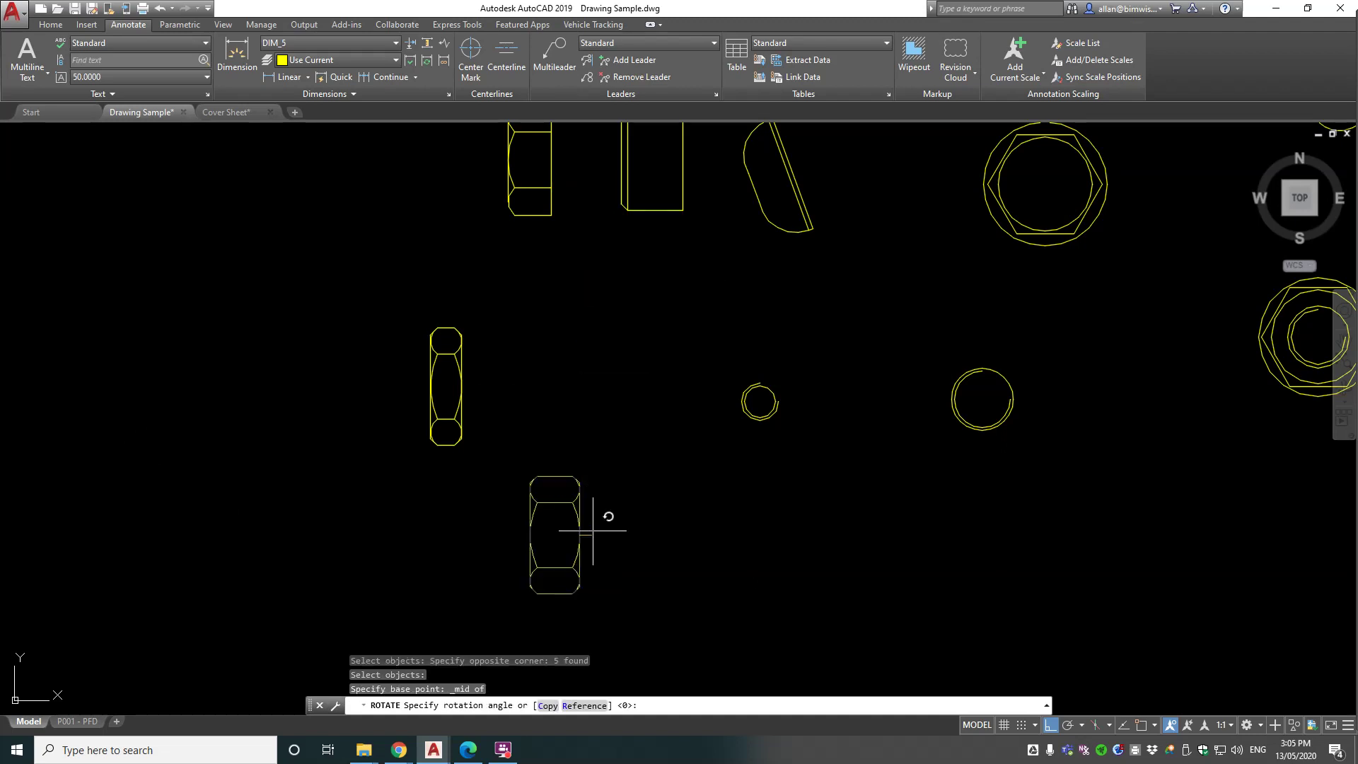
type("45")
key("Return")
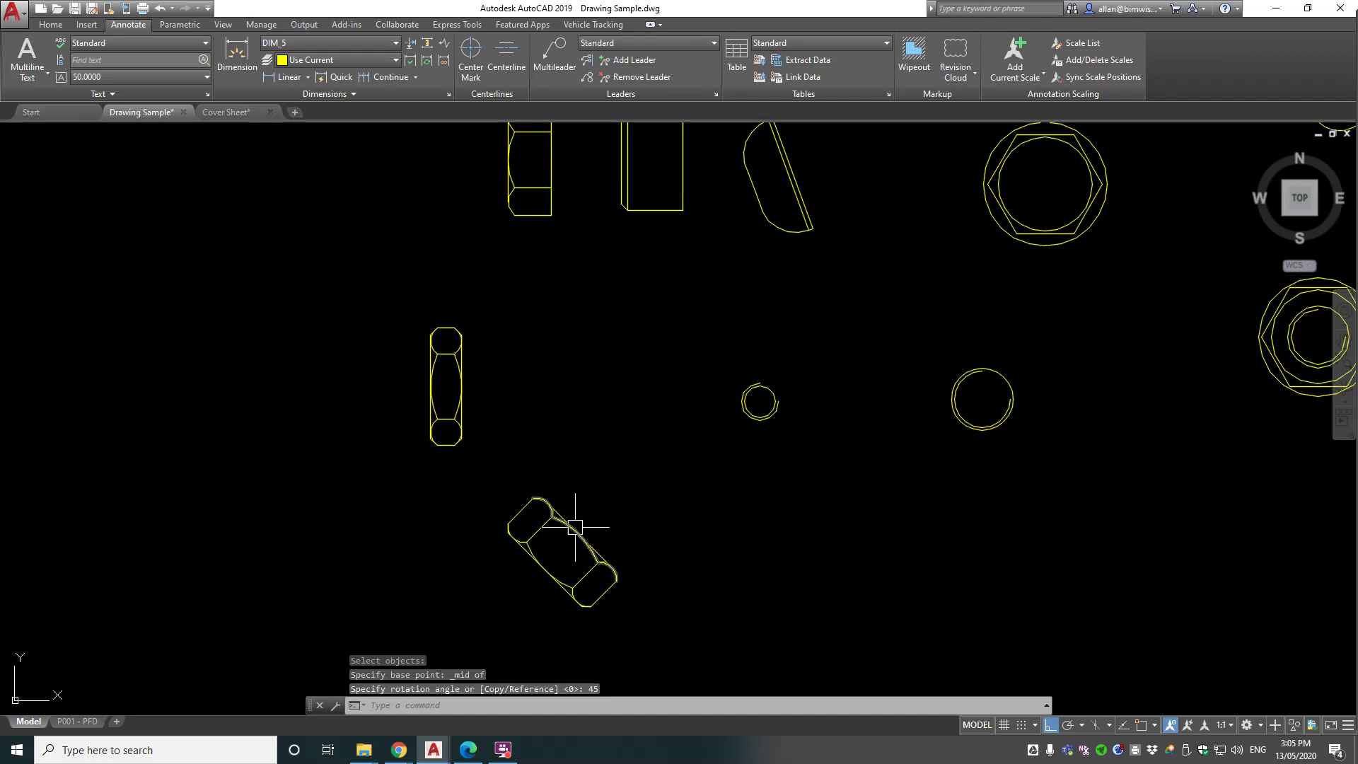
Step: Consult the web page's command list and draw a plan-view cap screw with SHEADCAP right of the rotated nut, with thread diameter 10
left_click(468, 750)
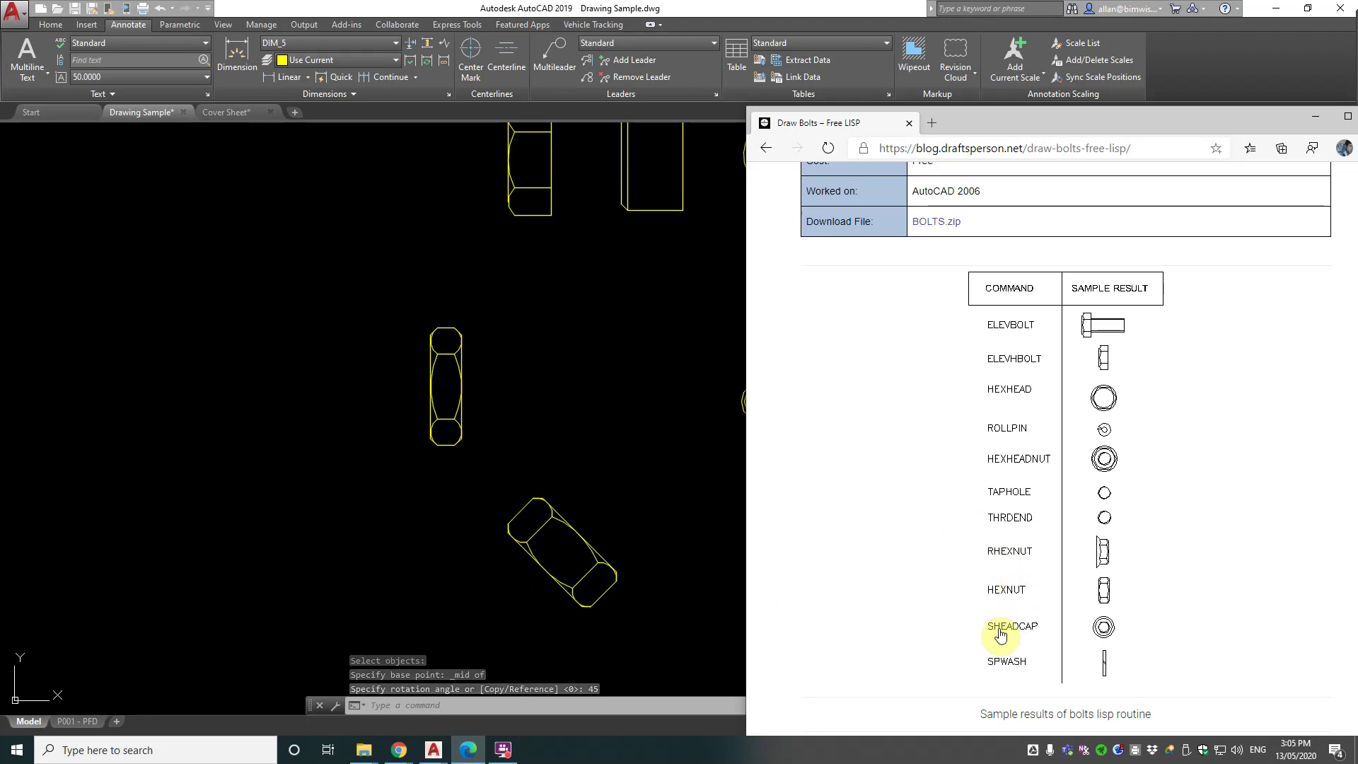
left_click(729, 528)
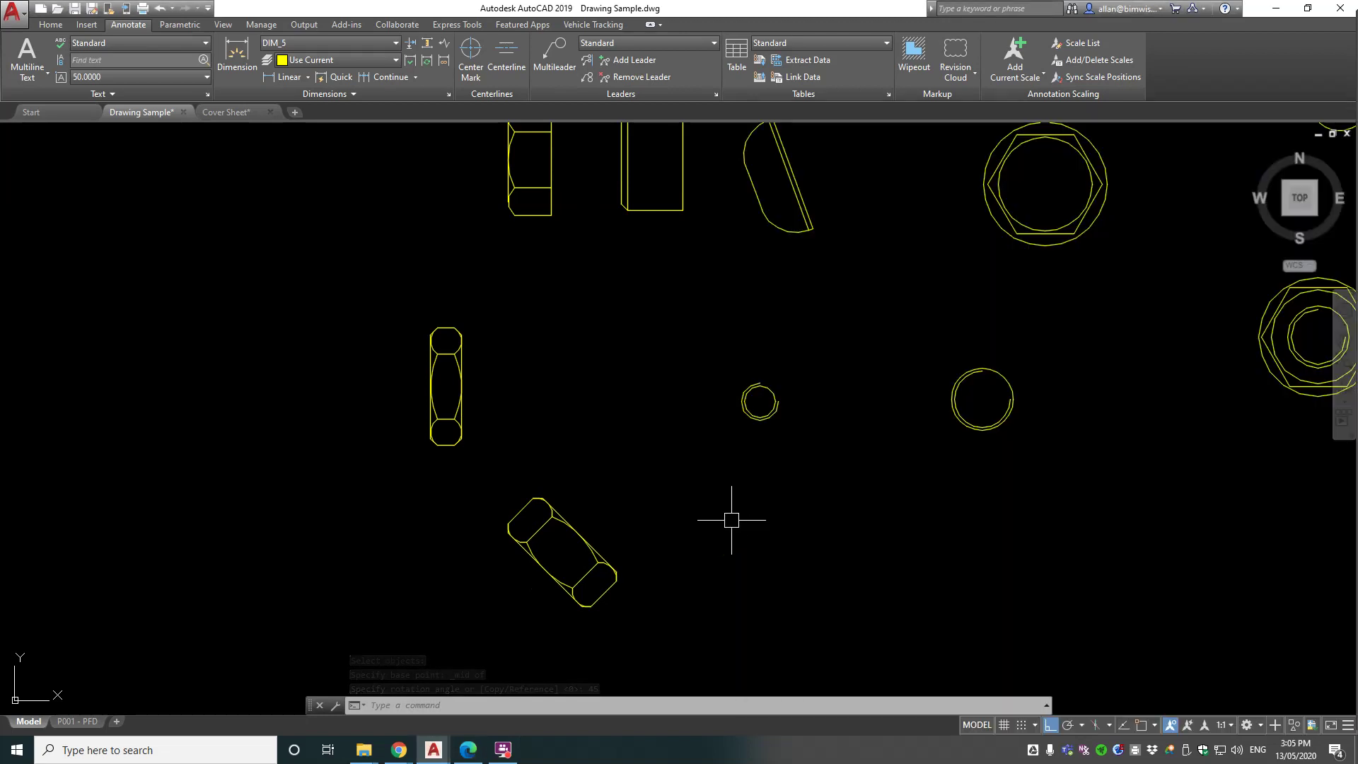
type("SHEADCAP")
key("Return")
left_click(809, 554)
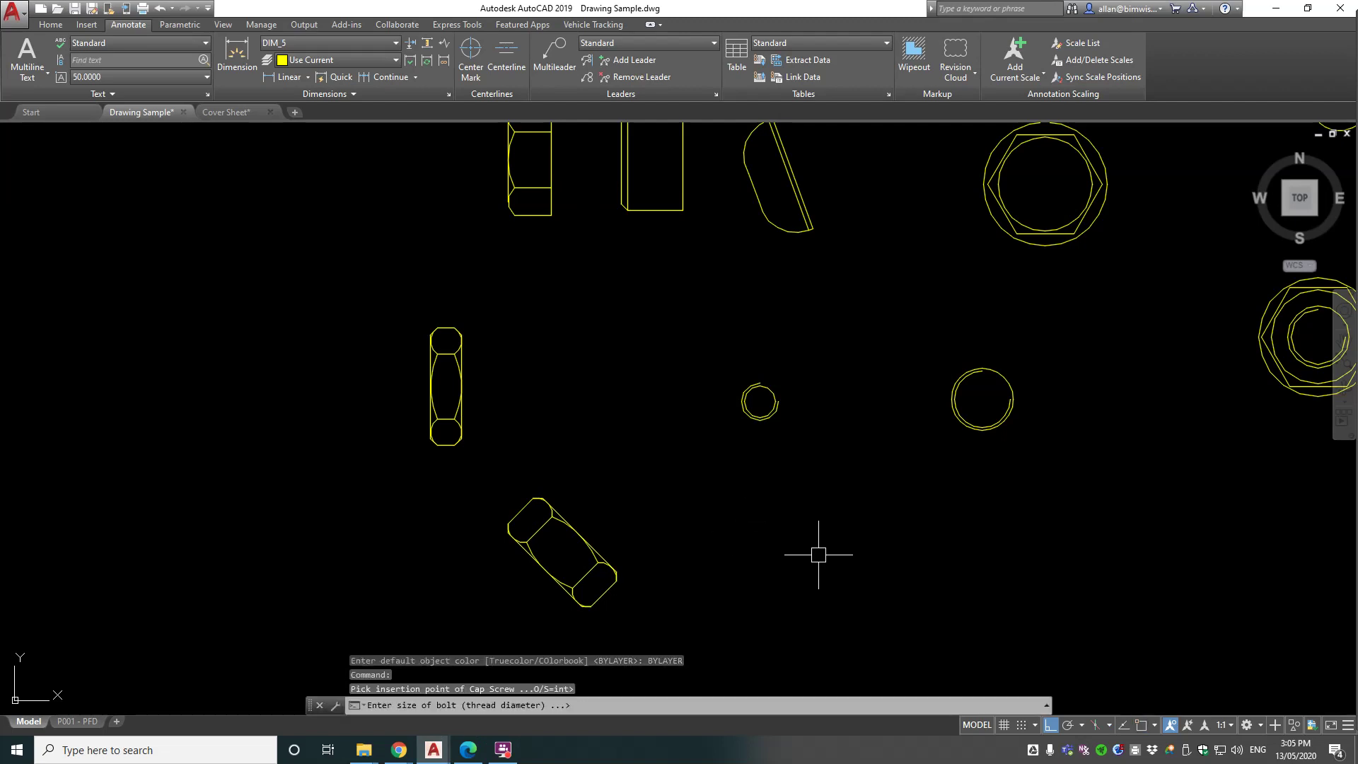
type("10")
key("Return")
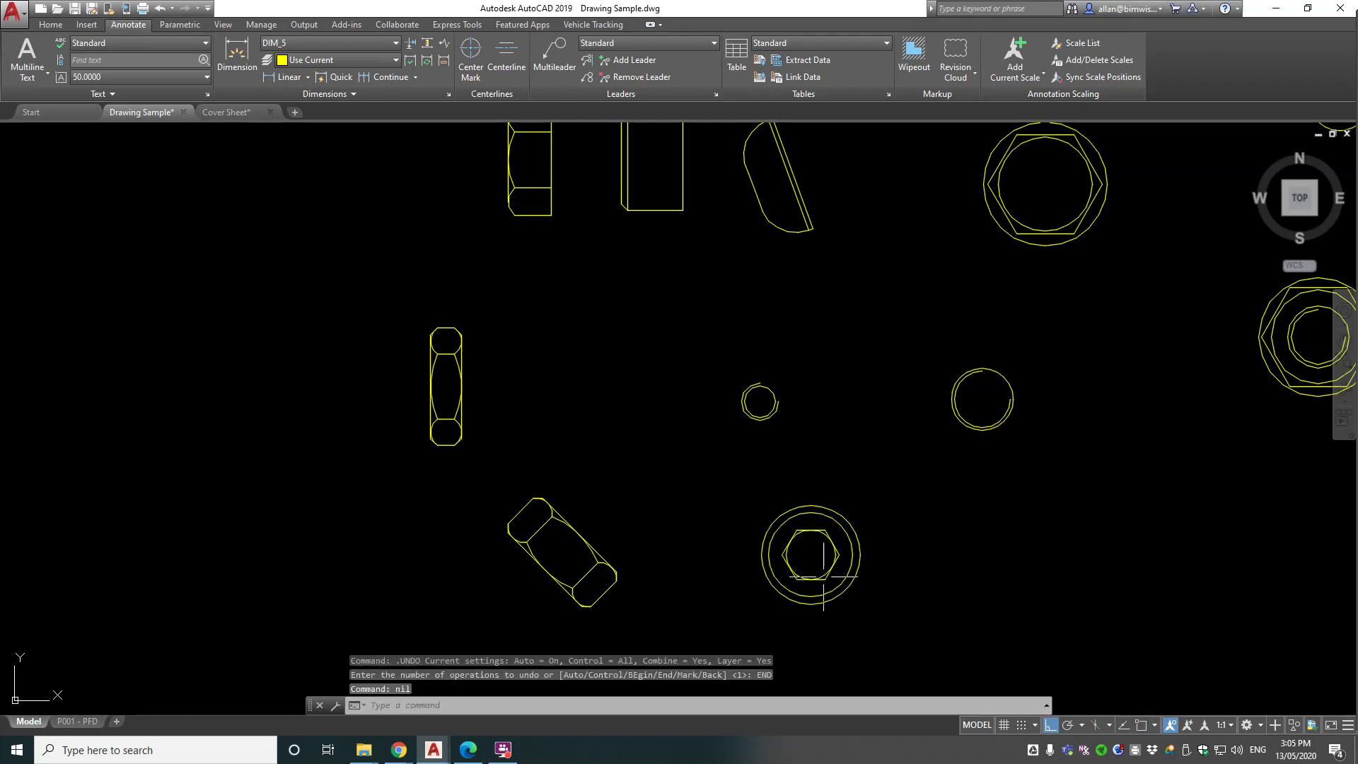
Step: Consult the command list and draw a side-view plain washer with SPWASH right of the cap screw, facing right, with thread diameter 20
mouse_move(399, 750)
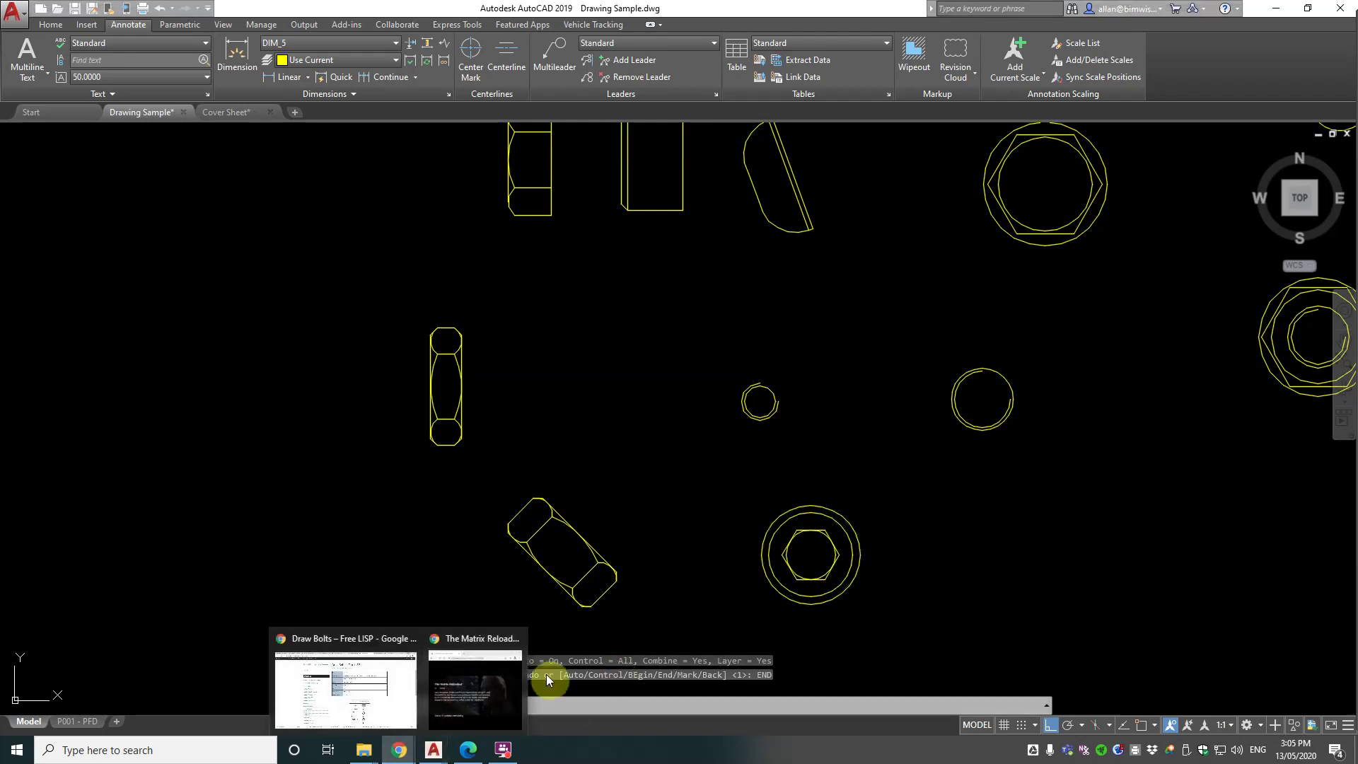
left_click(460, 737)
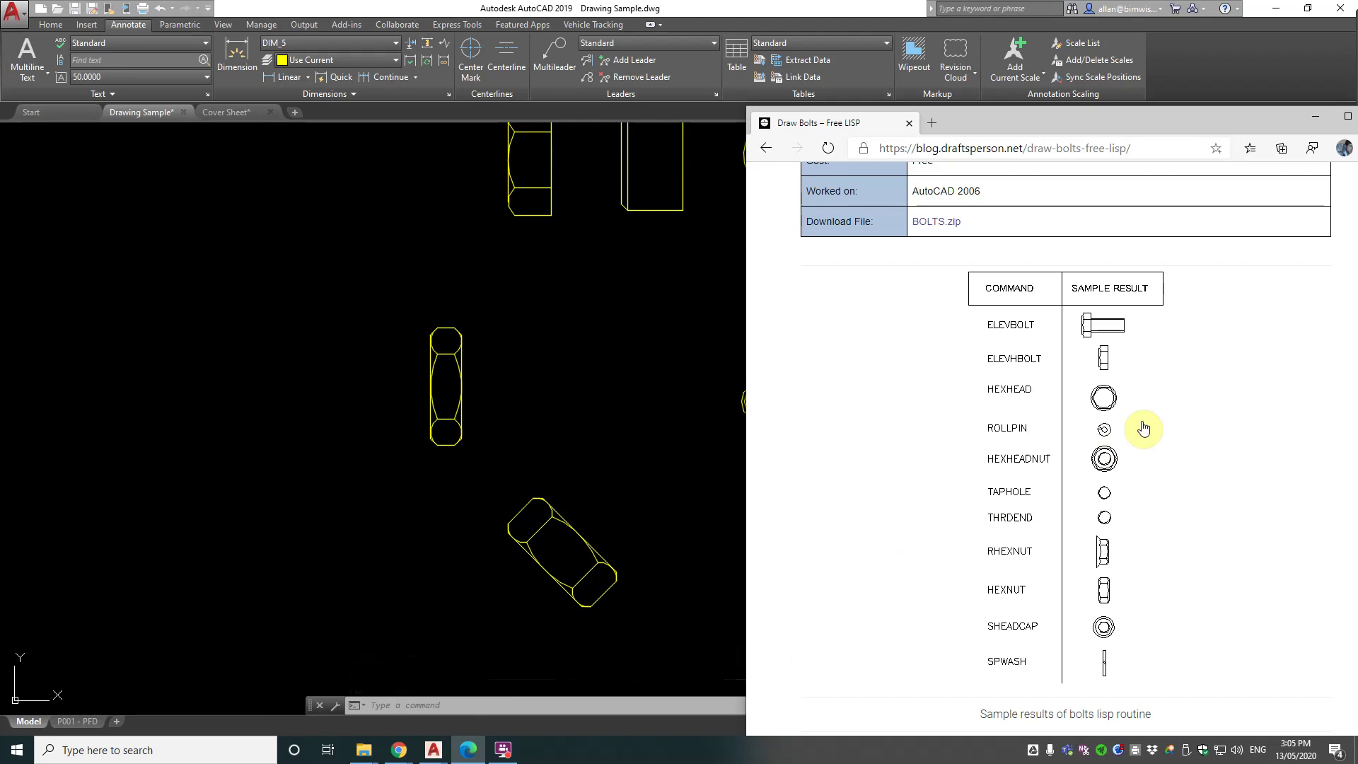
left_click(633, 400)
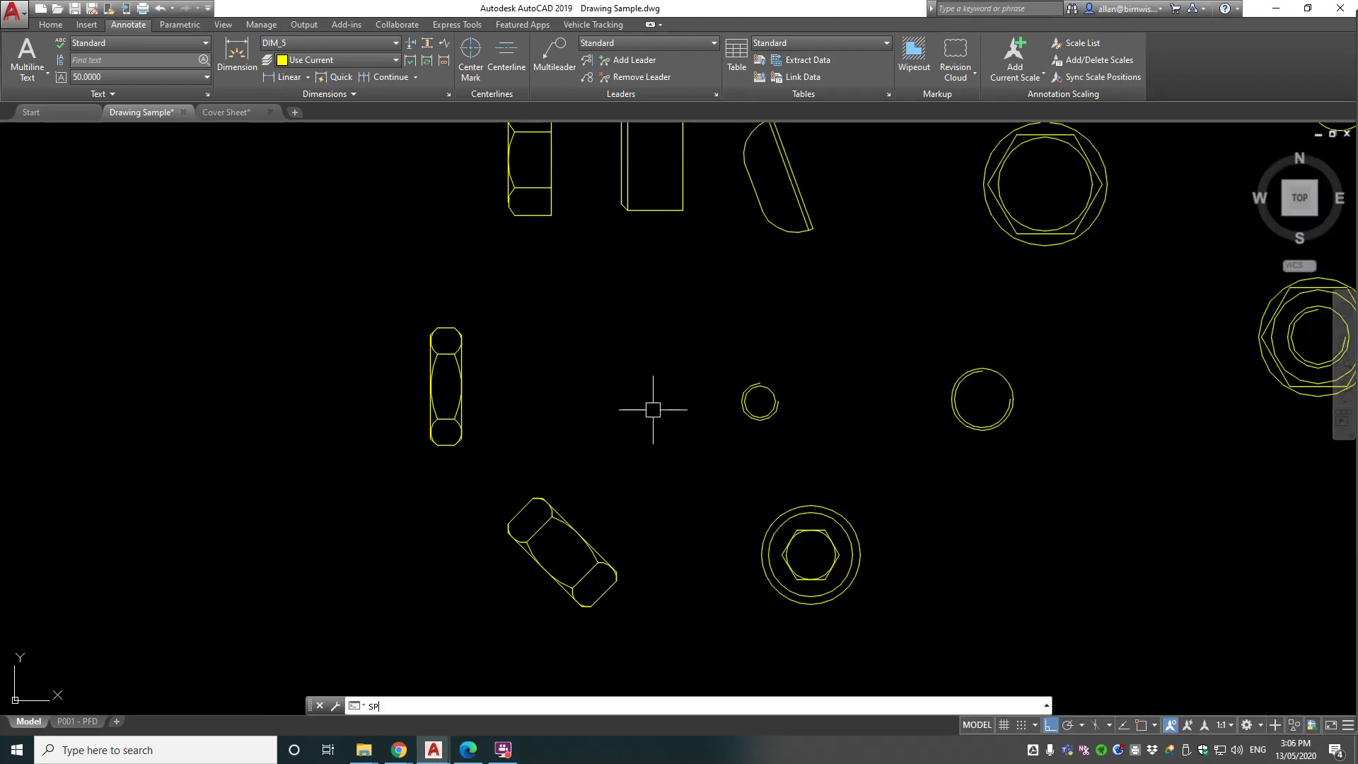
type("SPWASH")
key("Return")
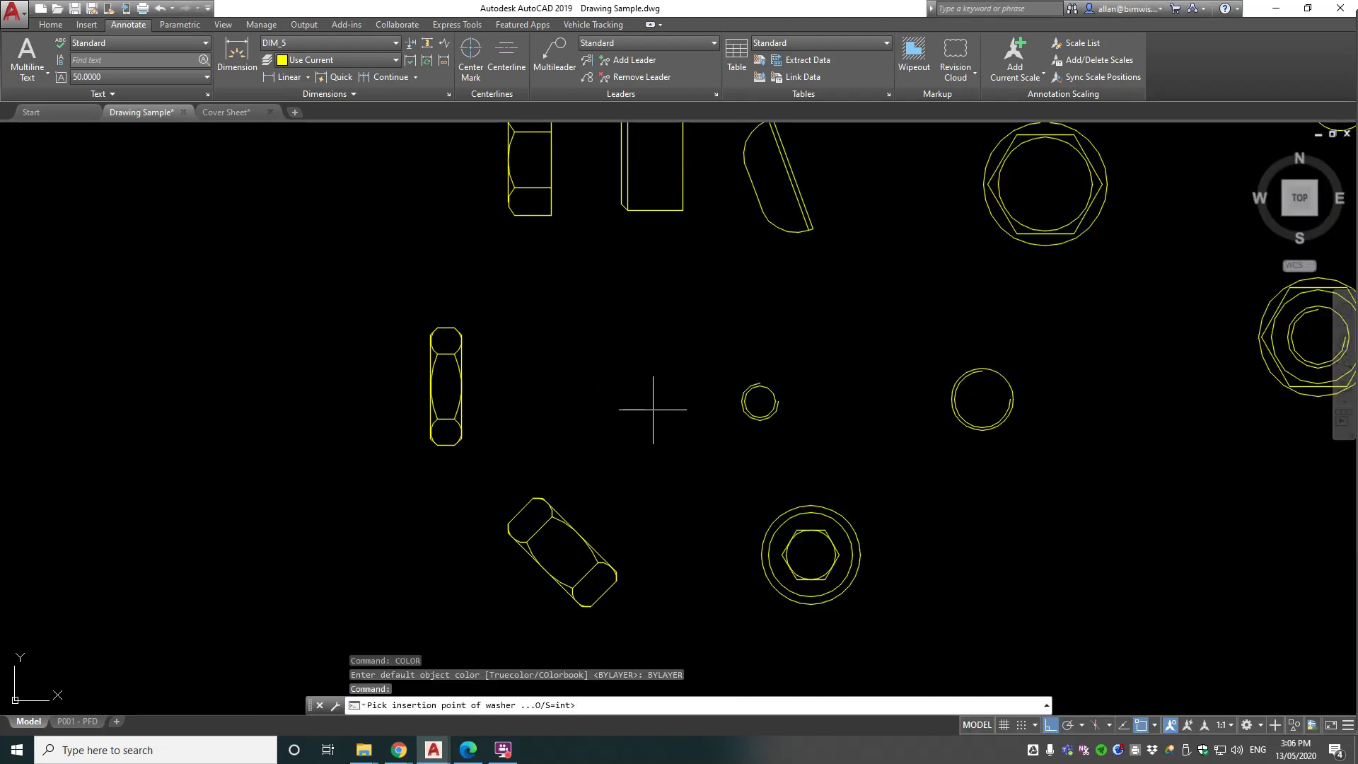
left_click(1043, 544)
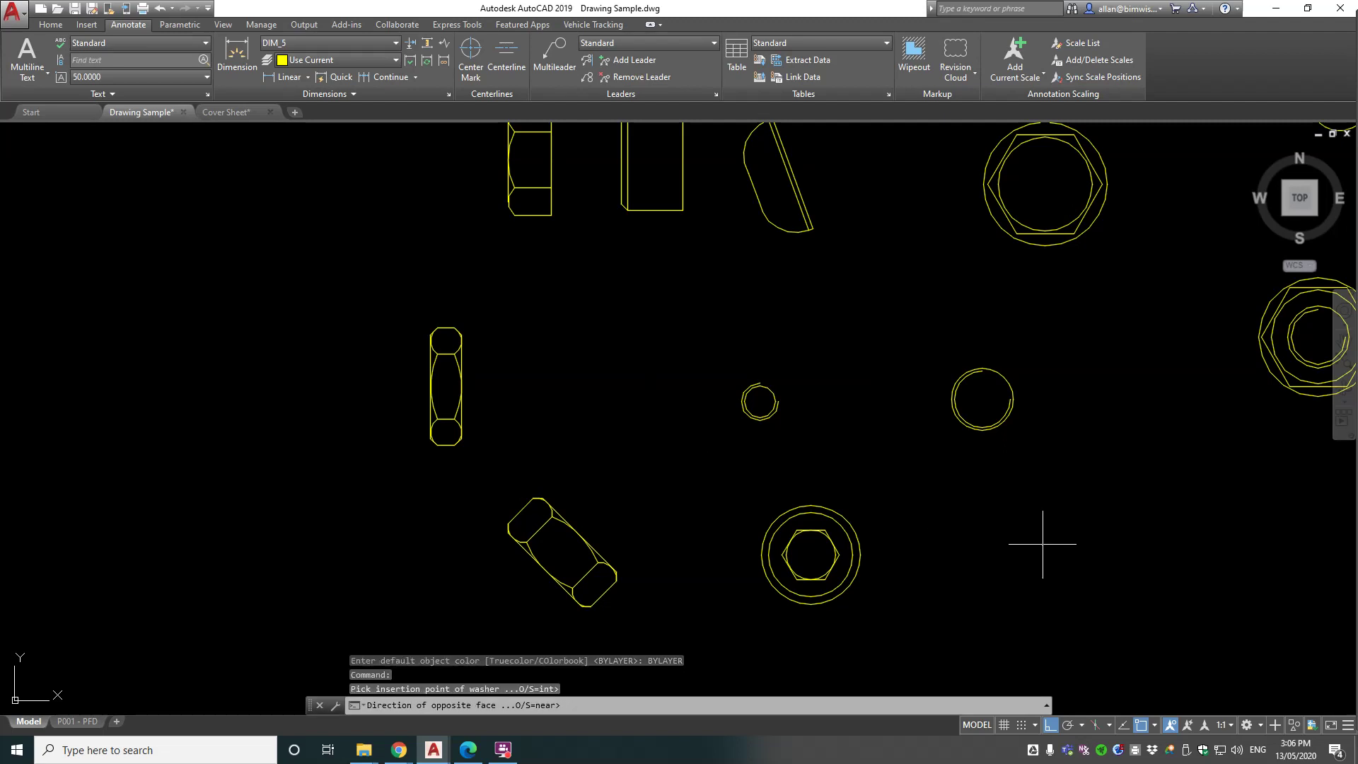
left_click(1096, 527)
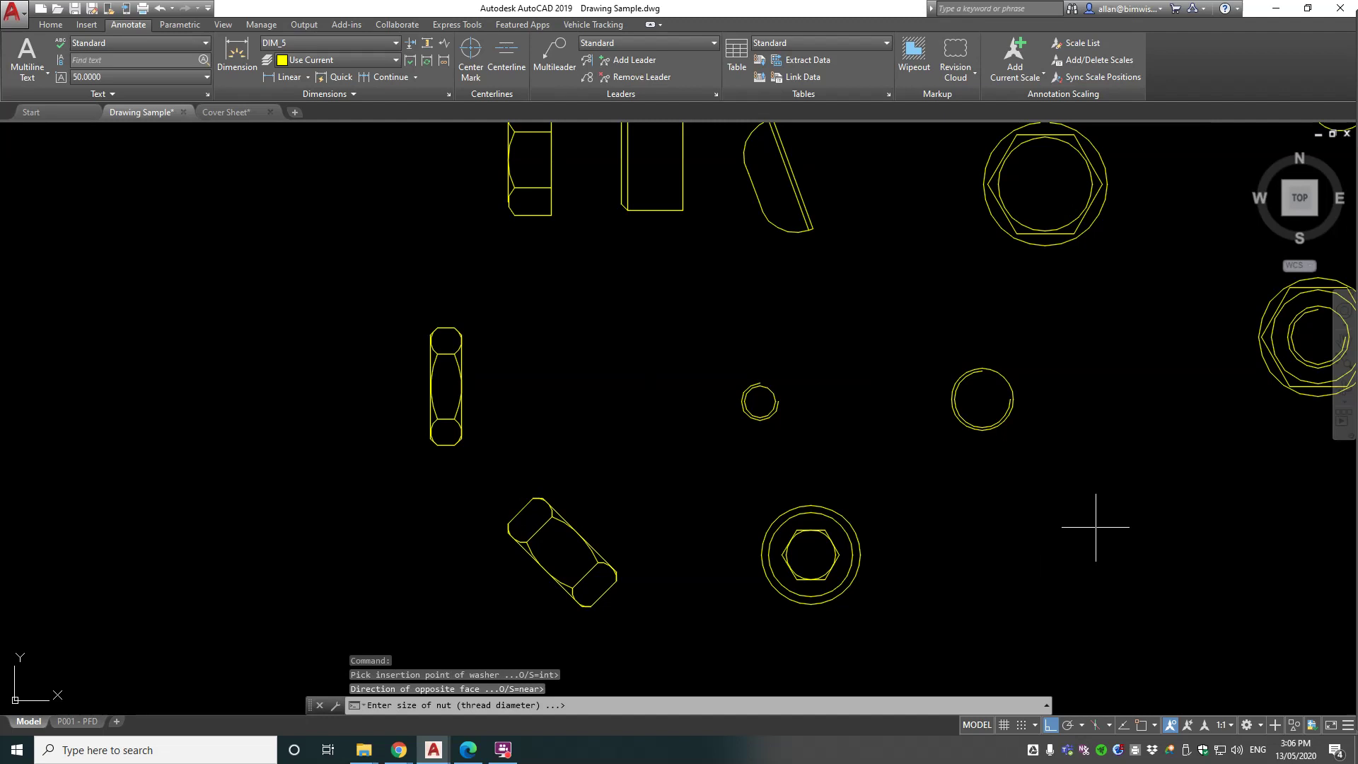
key("Return")
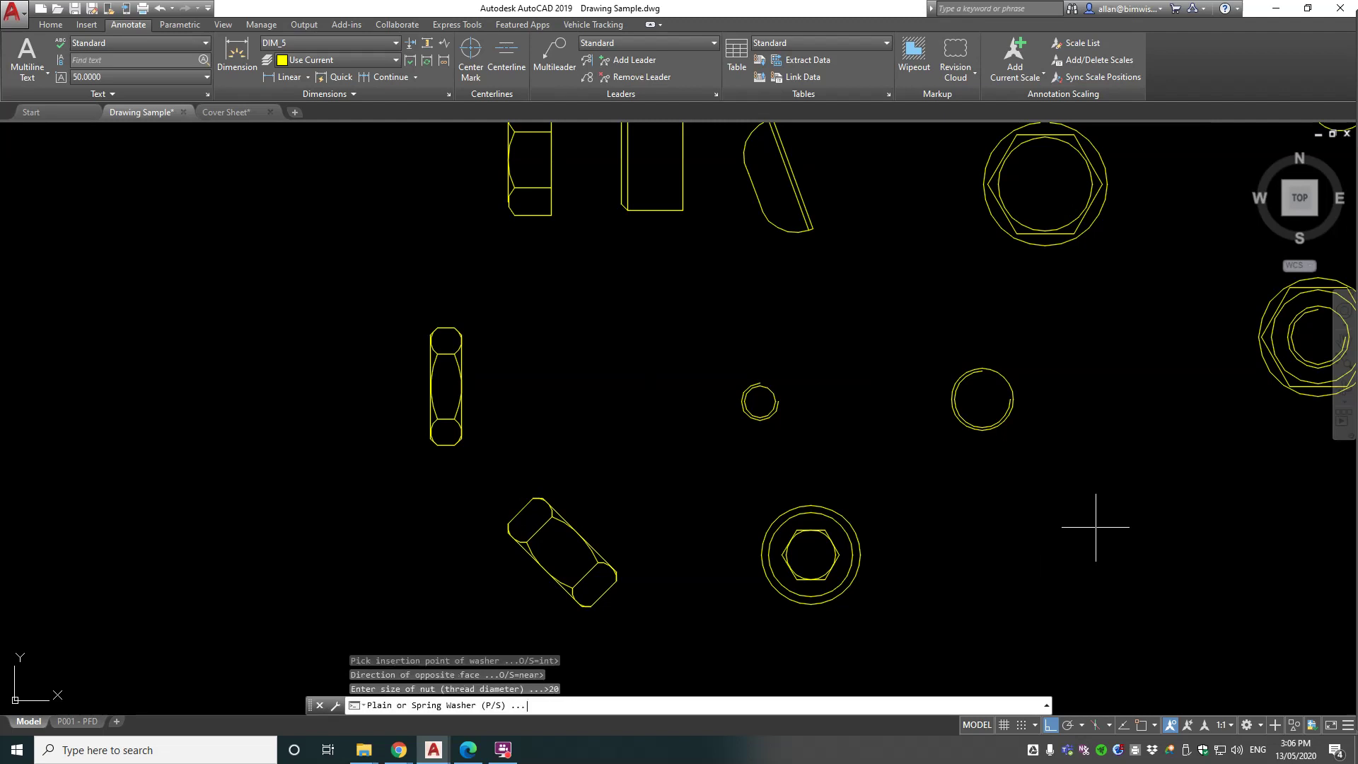
type("P")
key("Return")
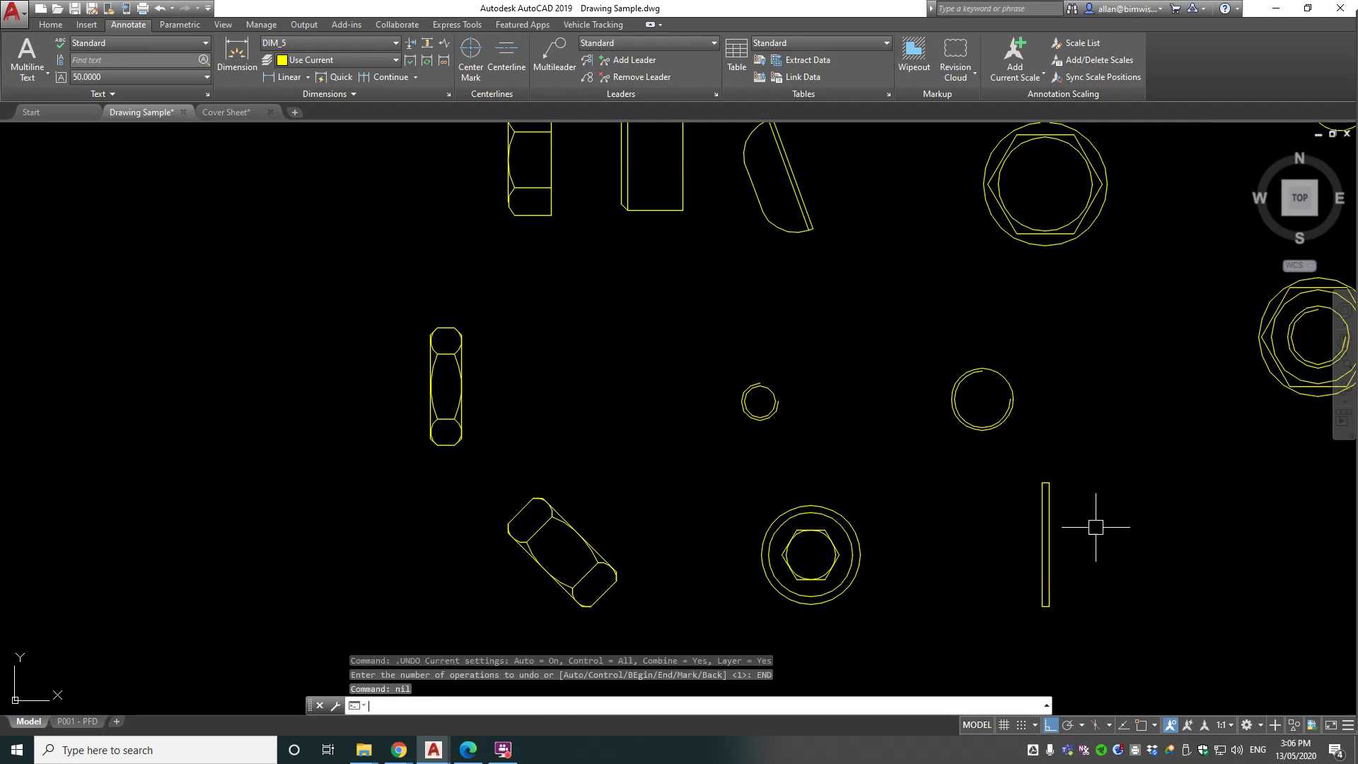
Step: Draw a side-view spring washer with SPWASH right of the plain washer, facing right, with thread diameter 20
scroll(920, 495, "down", 3)
key("Return")
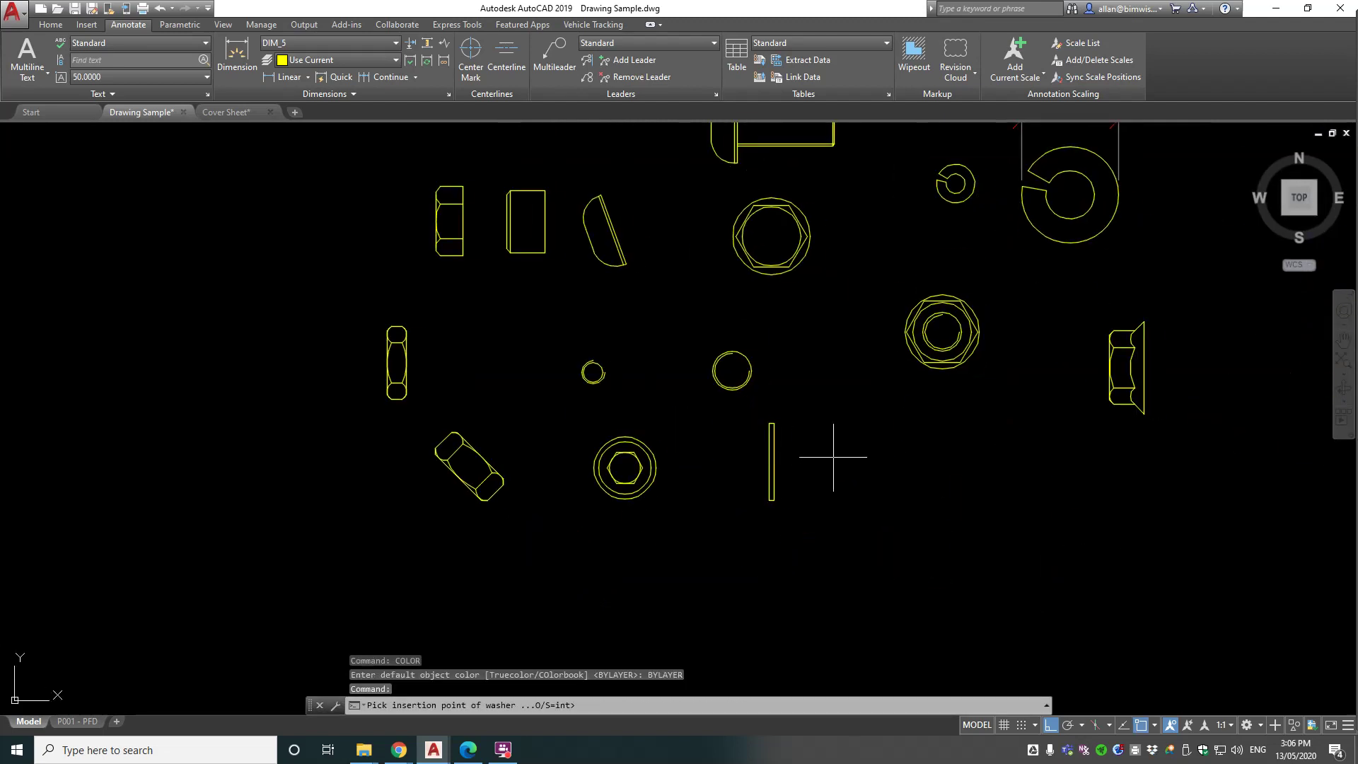
key("Escape")
type("SPWASH")
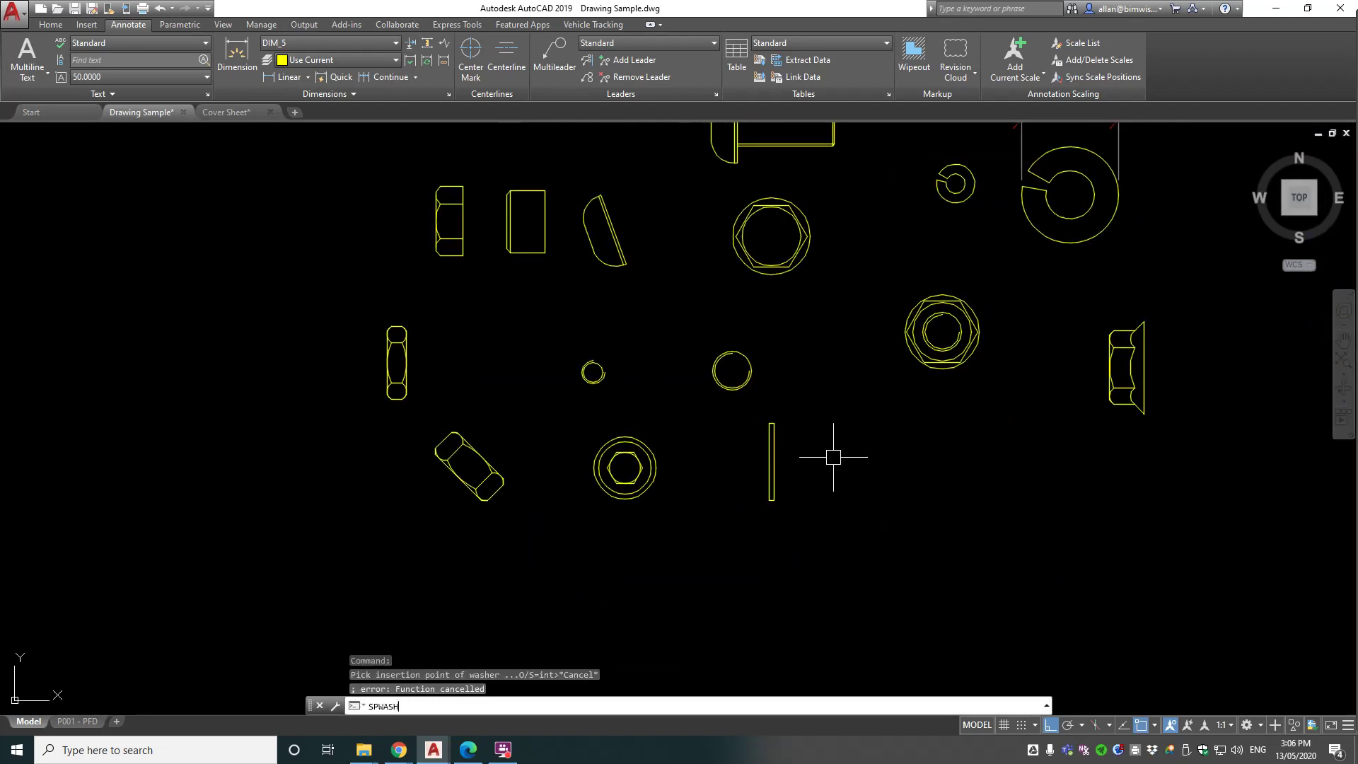
key("Return")
left_click(876, 486)
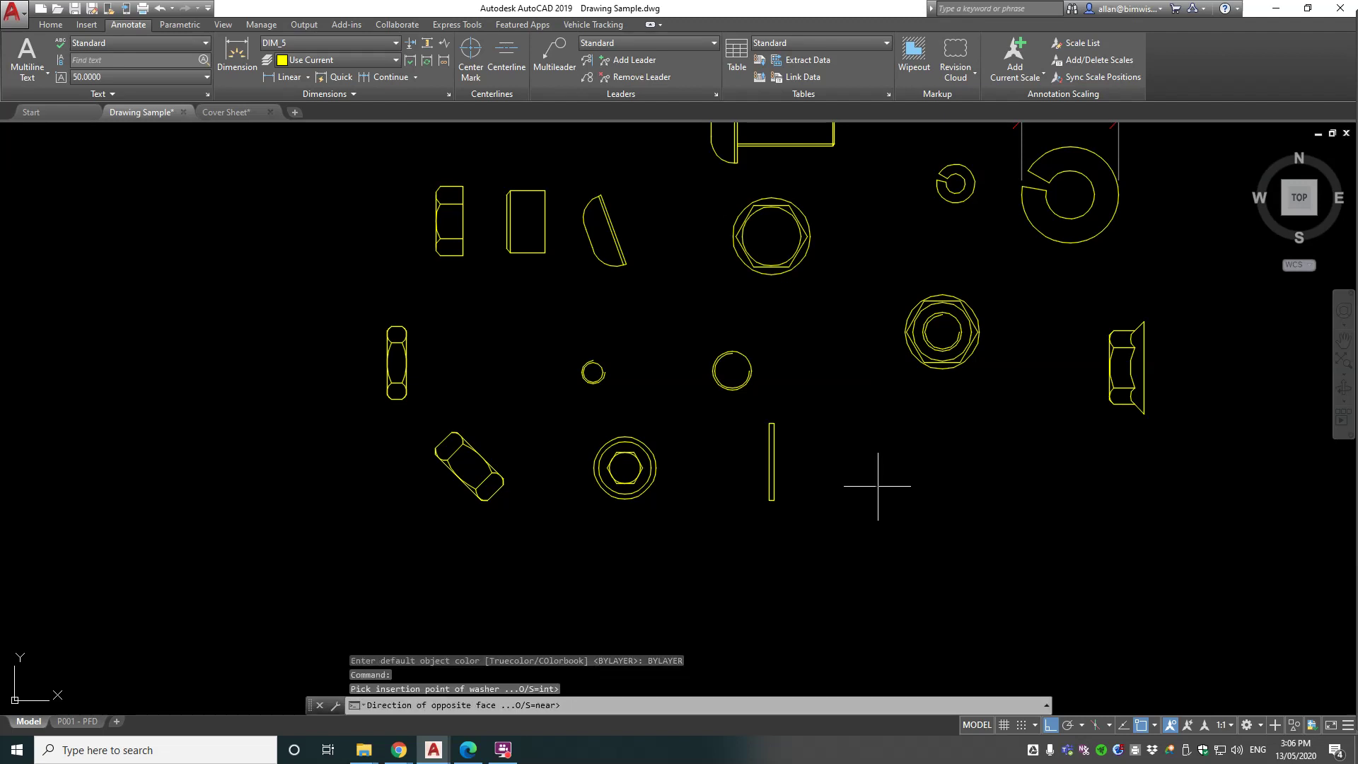
left_click(979, 466)
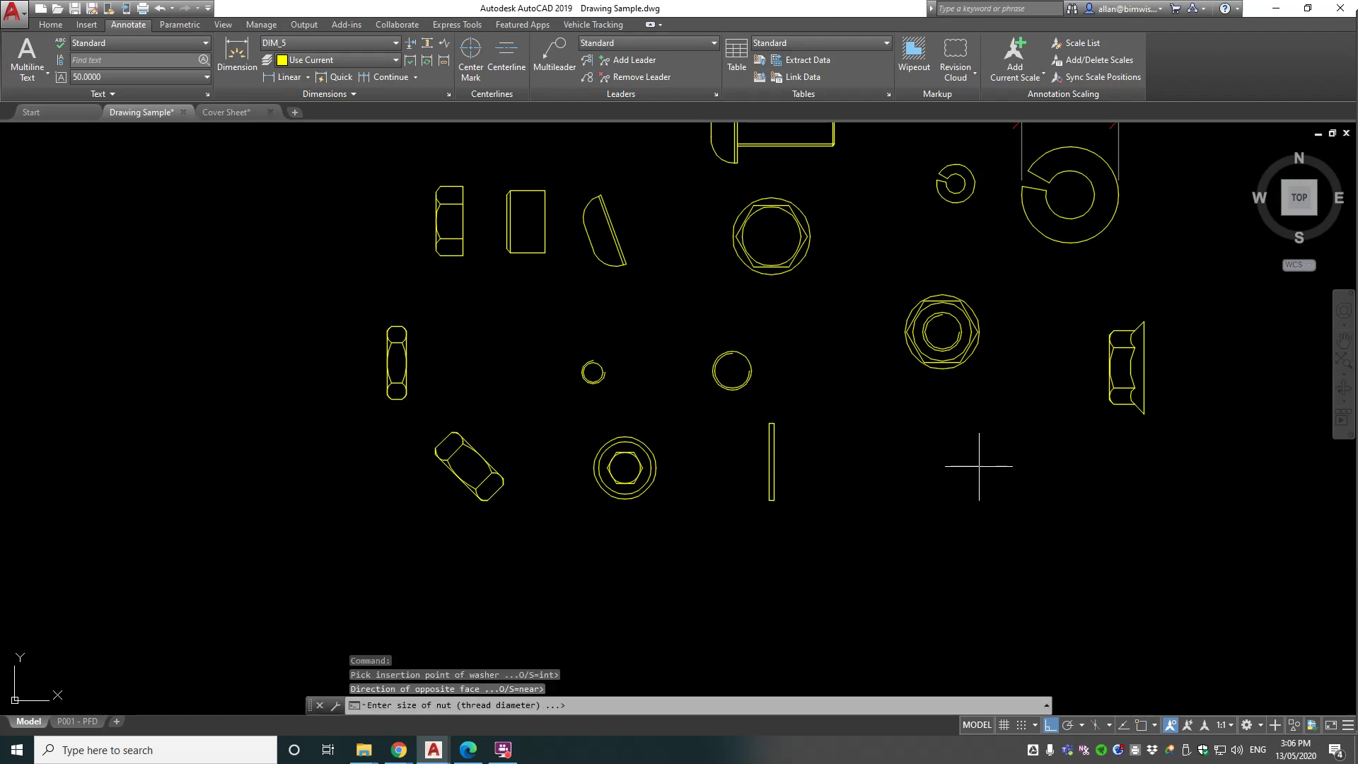
type("20")
key("Return")
type("s")
key("Return")
scroll(880, 471, "up", 3)
scroll(901, 462, "down", 5)
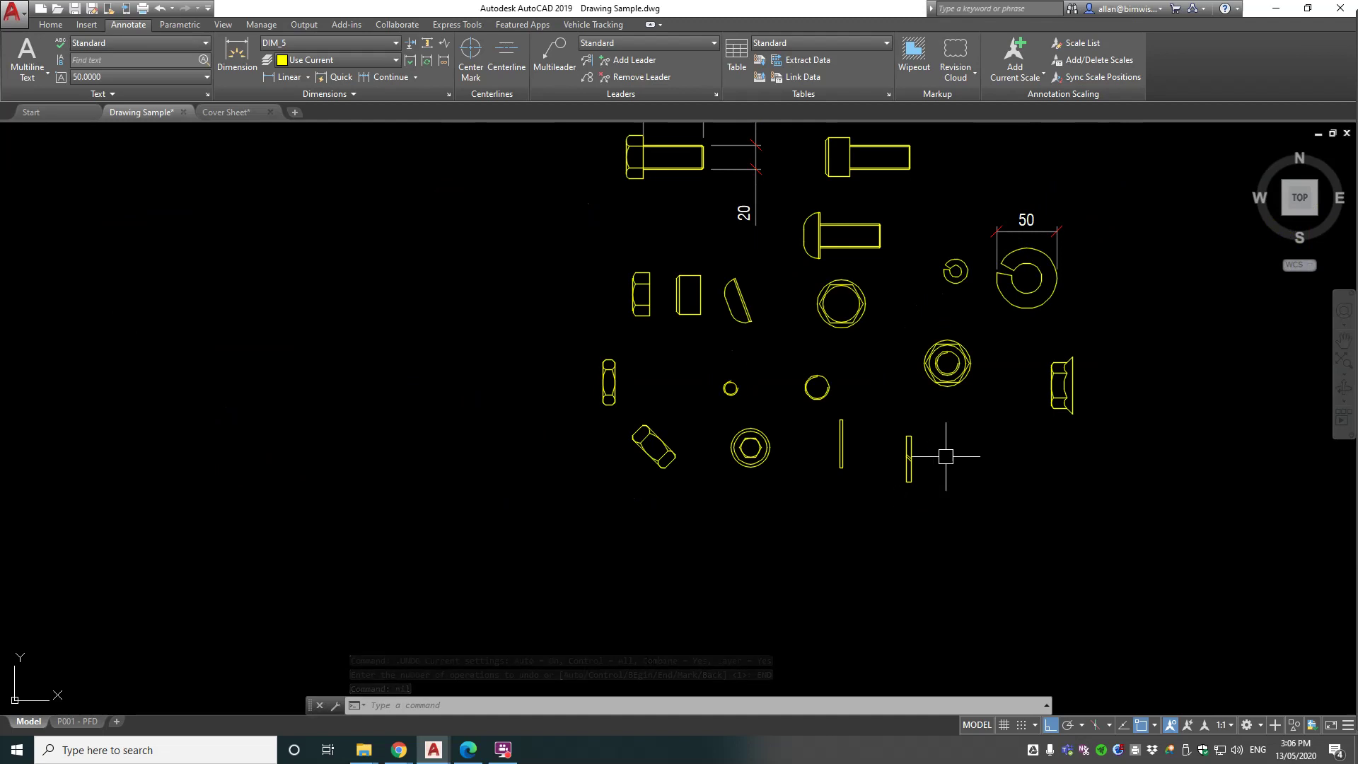
middle_click_drag(950, 455, 805, 517)
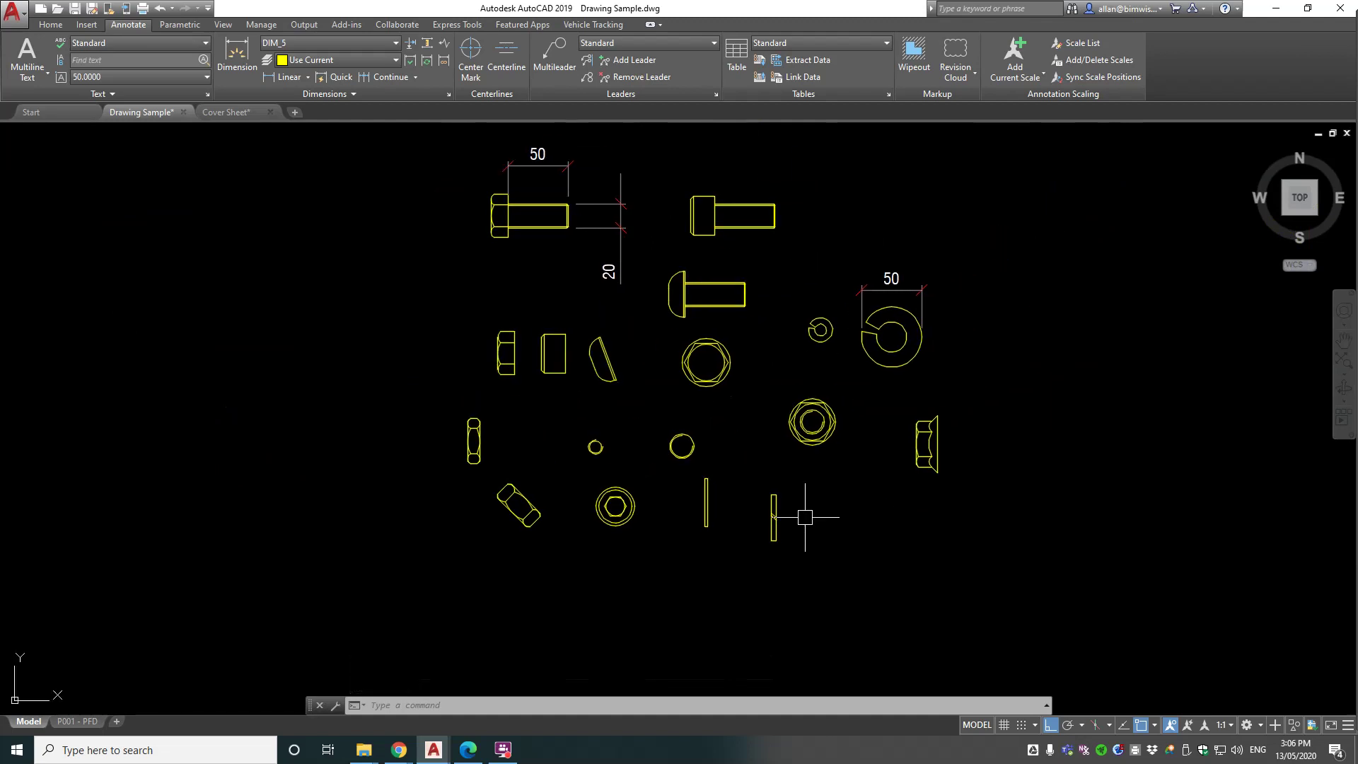